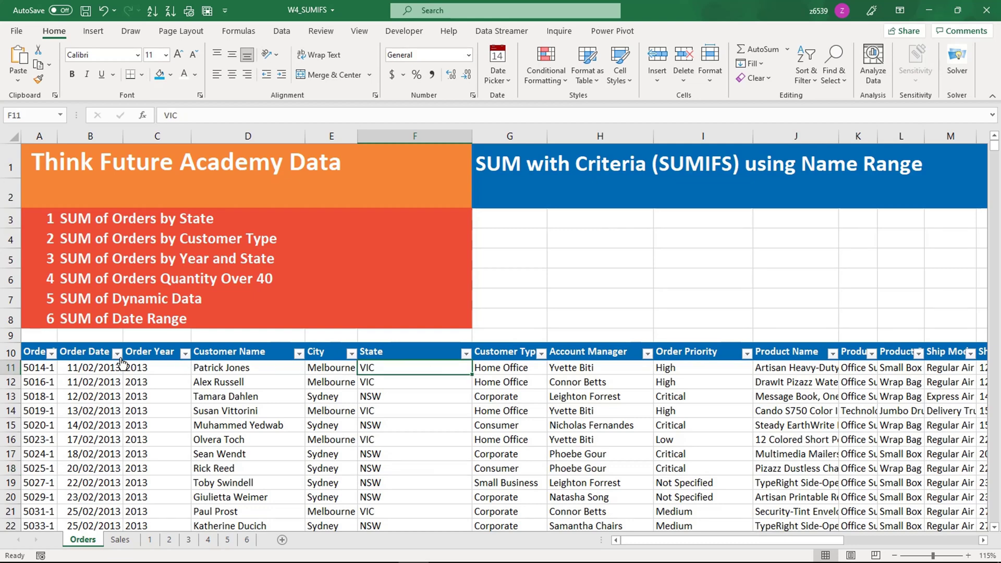
- Delete all existing defined names in the workbook, from Account_Manager through Total
click(34, 354)
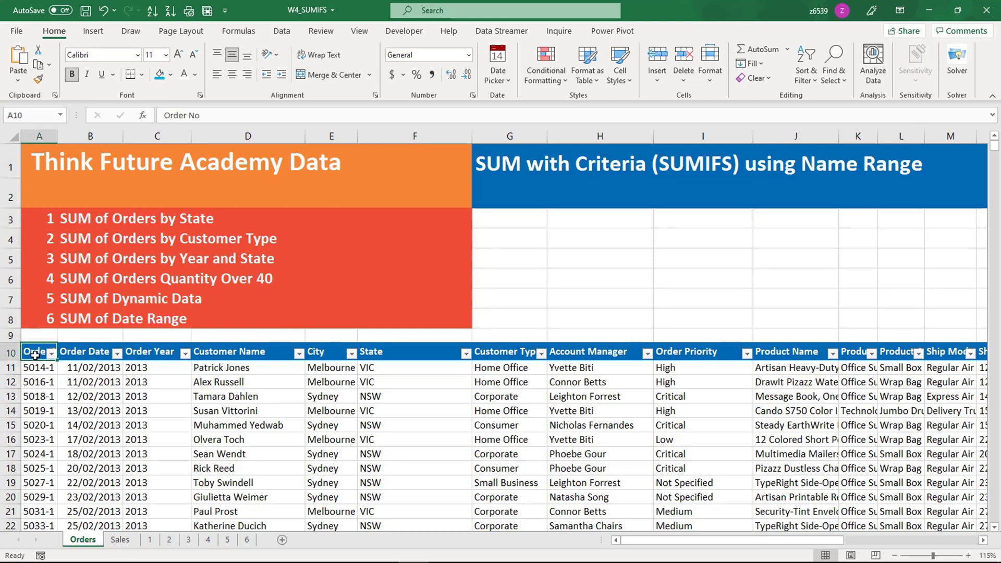
key(ctrl+shift+Right)
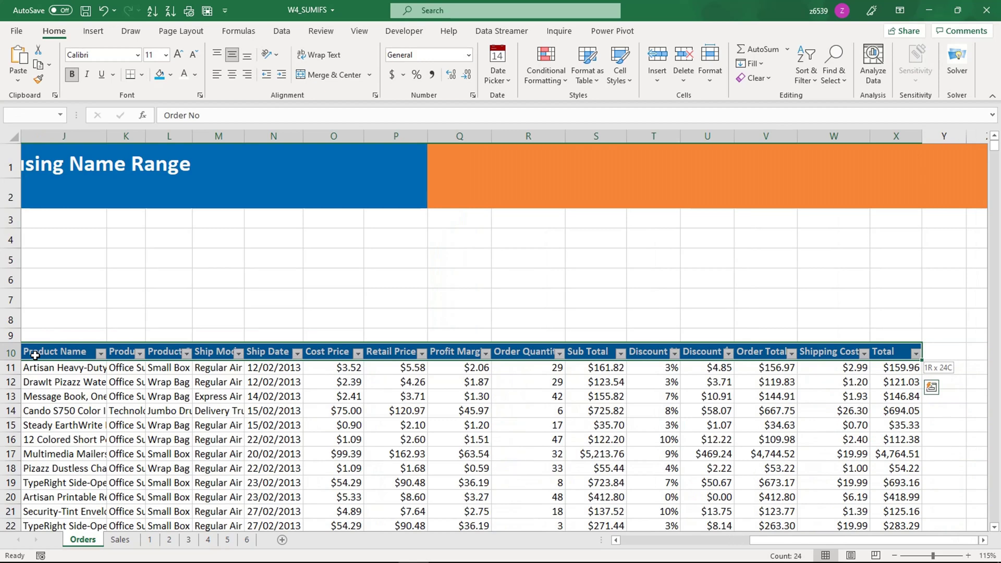
key(ctrl+shift+Down)
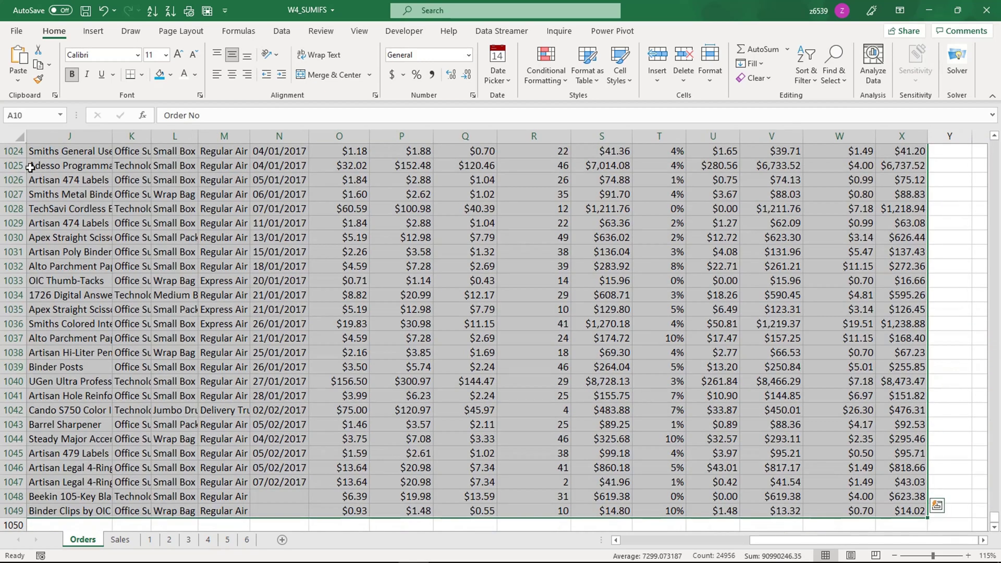
click(235, 34)
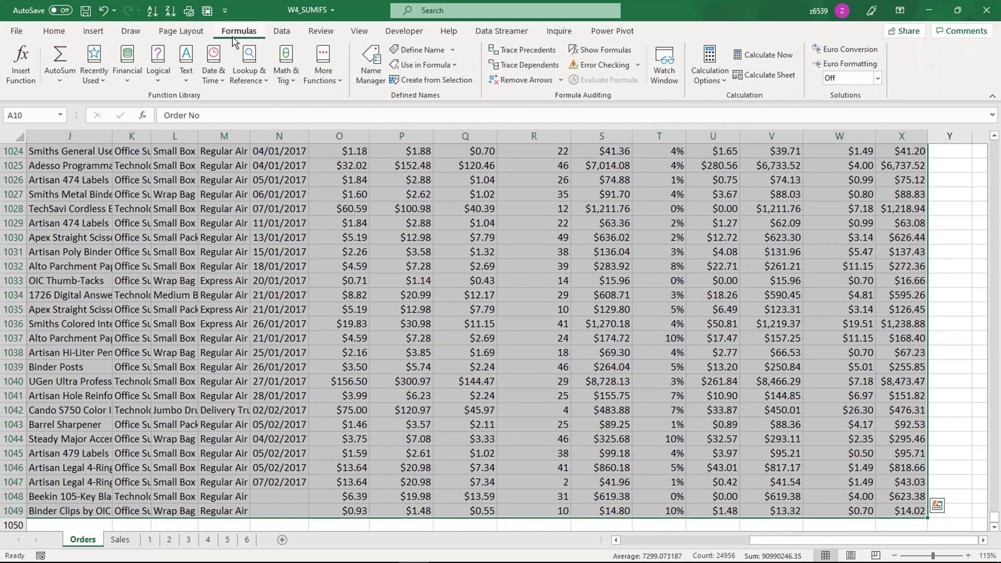
click(367, 73)
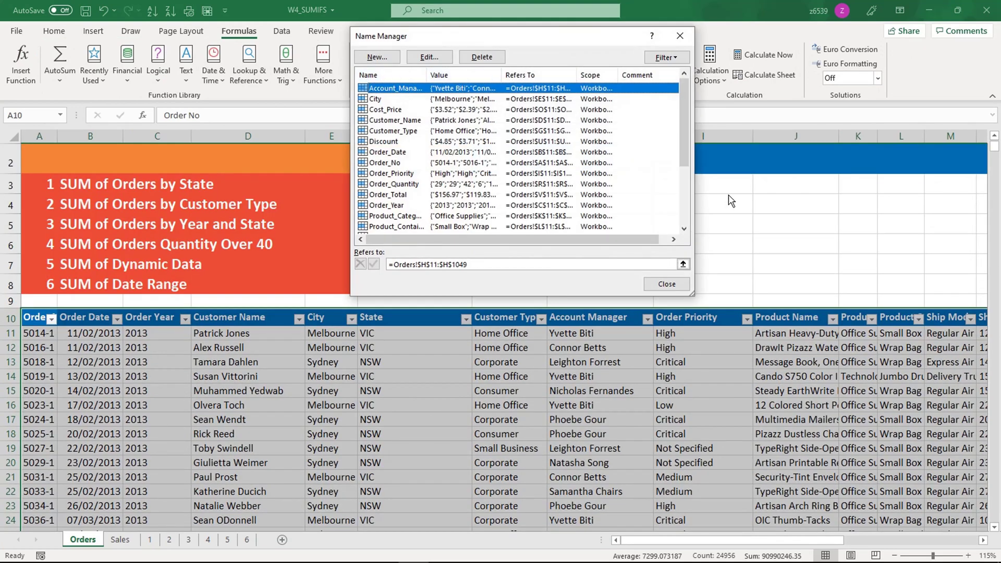
drag(685, 125, 681, 229)
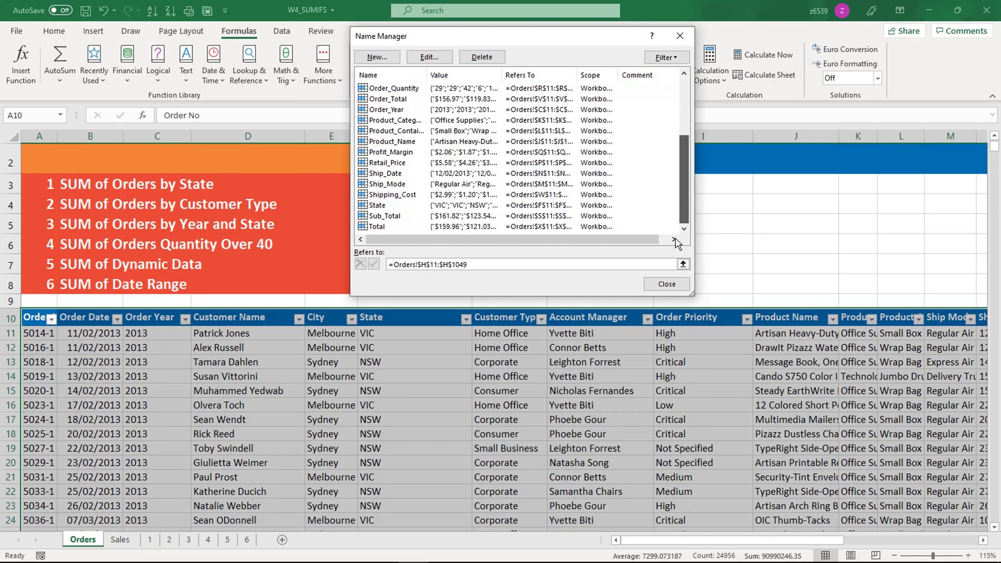
shift+click(520, 227)
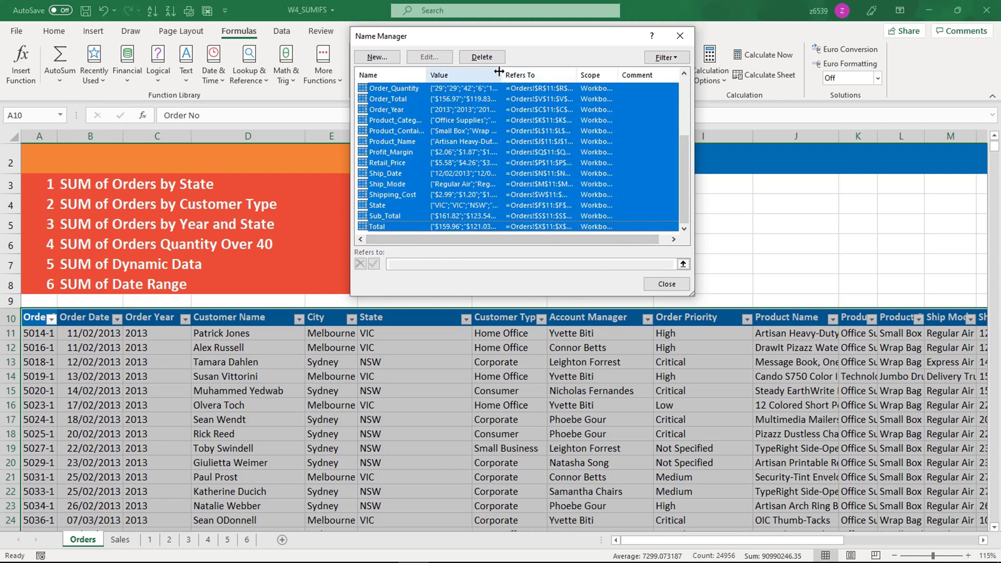
click(481, 56)
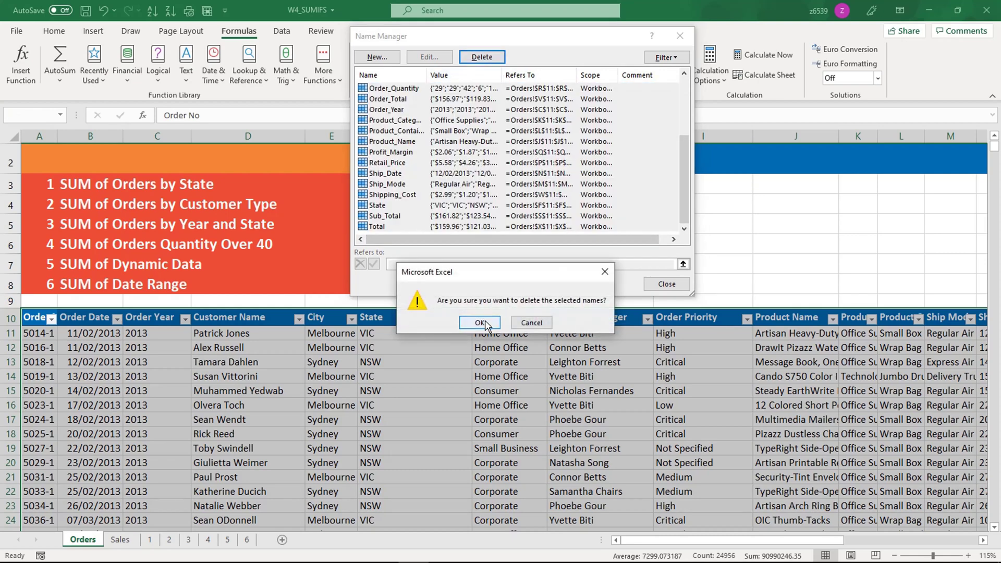
click(480, 322)
click(667, 284)
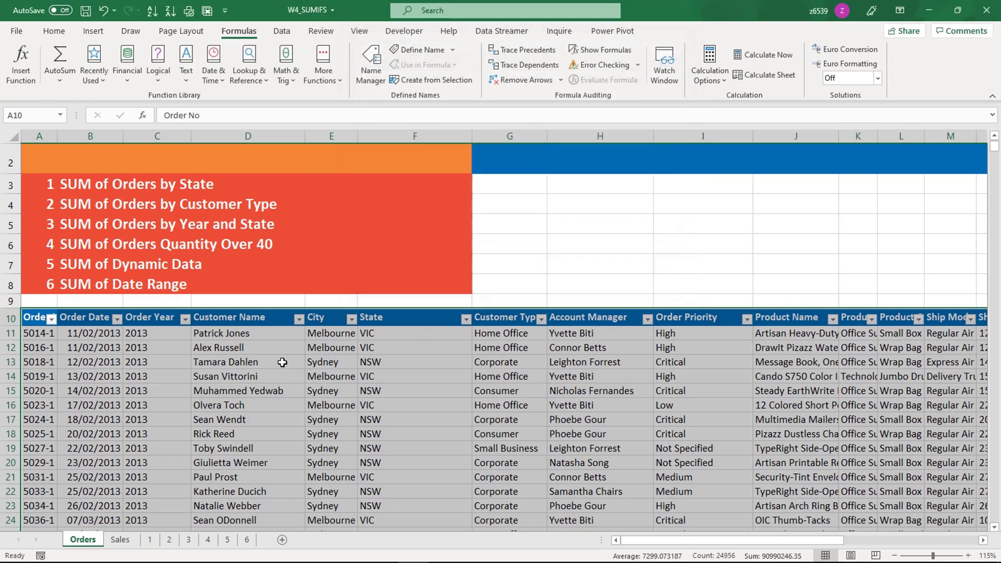
- Create named ranges from the top row for the whole orders table, A10:X1049, replacing the existing definition of Discount
click(205, 358)
click(206, 319)
click(30, 320)
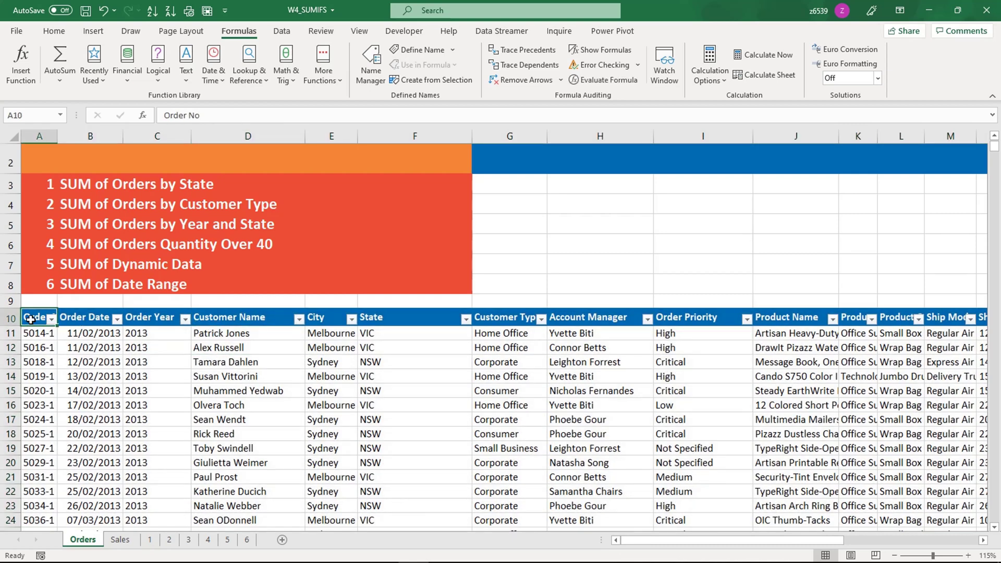
key(ctrl+shift+Right)
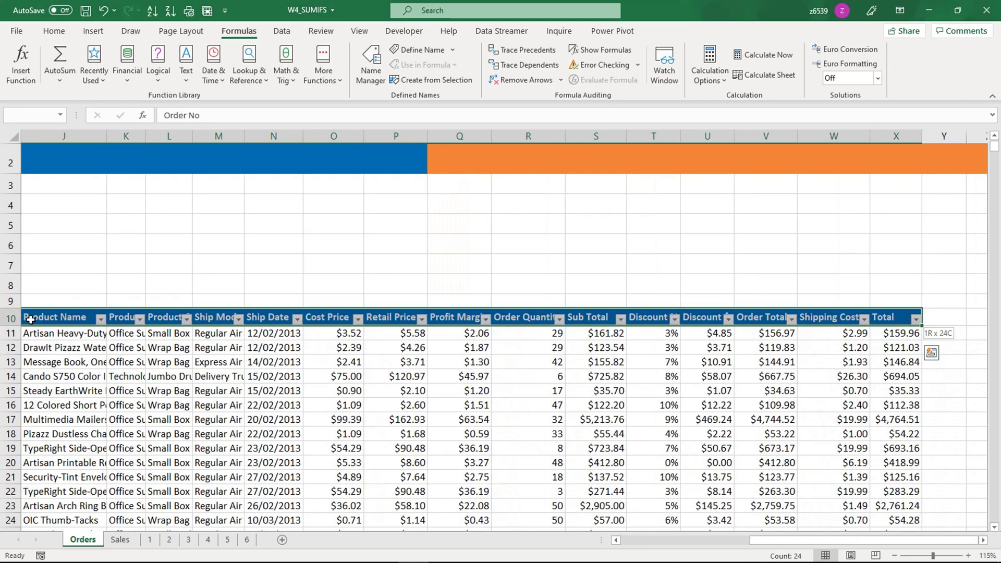
key(ctrl+shift+Down)
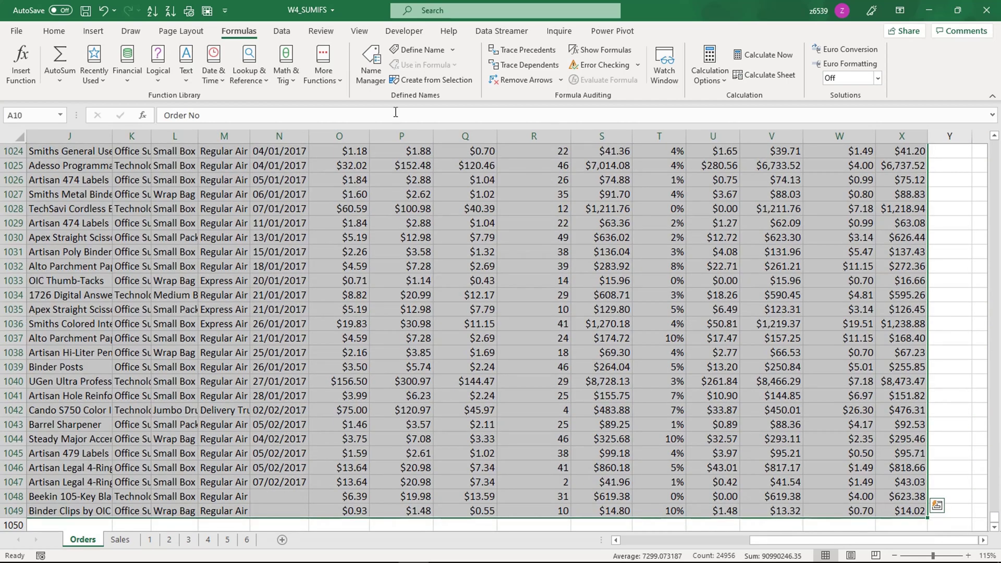
click(424, 79)
click(483, 157)
click(522, 204)
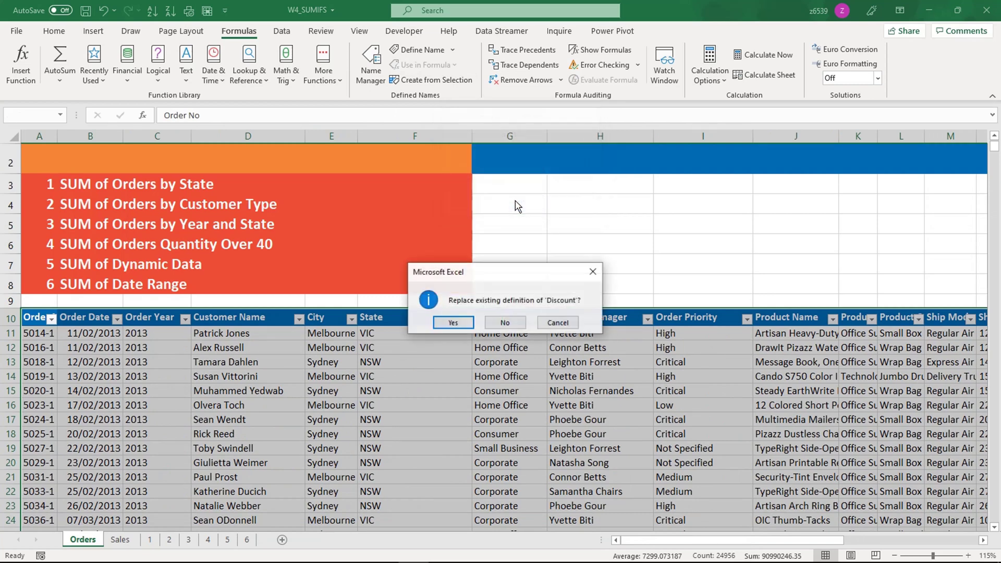
click(457, 323)
click(394, 406)
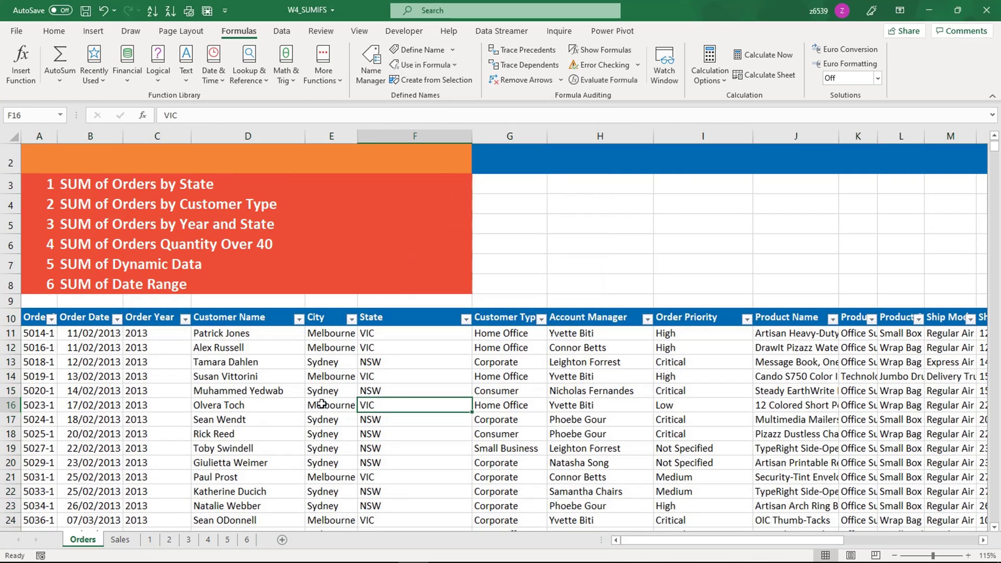
- Narrow the State column on the Orders sheet so it fits its short state codes
click(250, 391)
scroll(367, 431, up, 1)
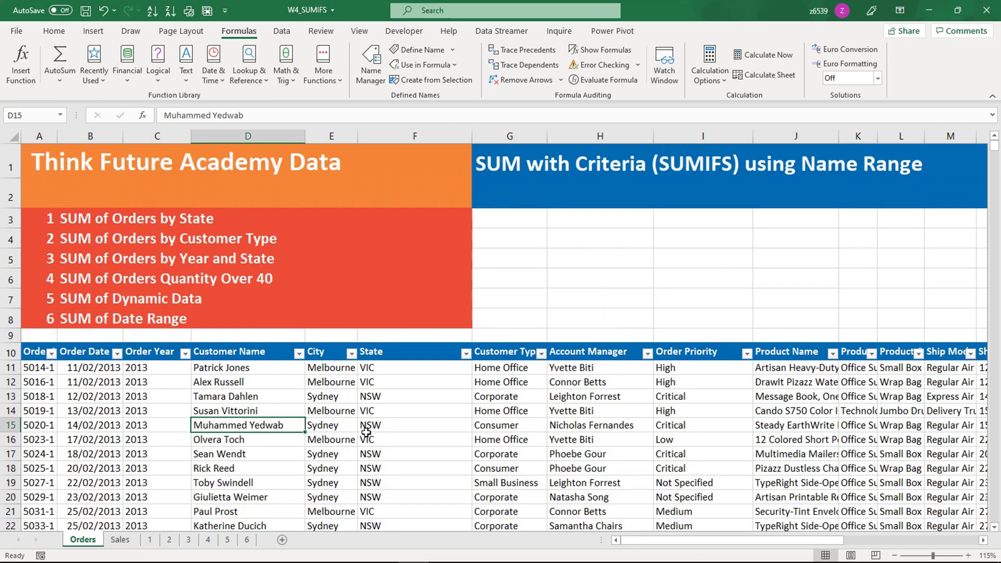
drag(472, 139, 407, 155)
- Review the full list of defined names and the ranges they refer to
click(378, 352)
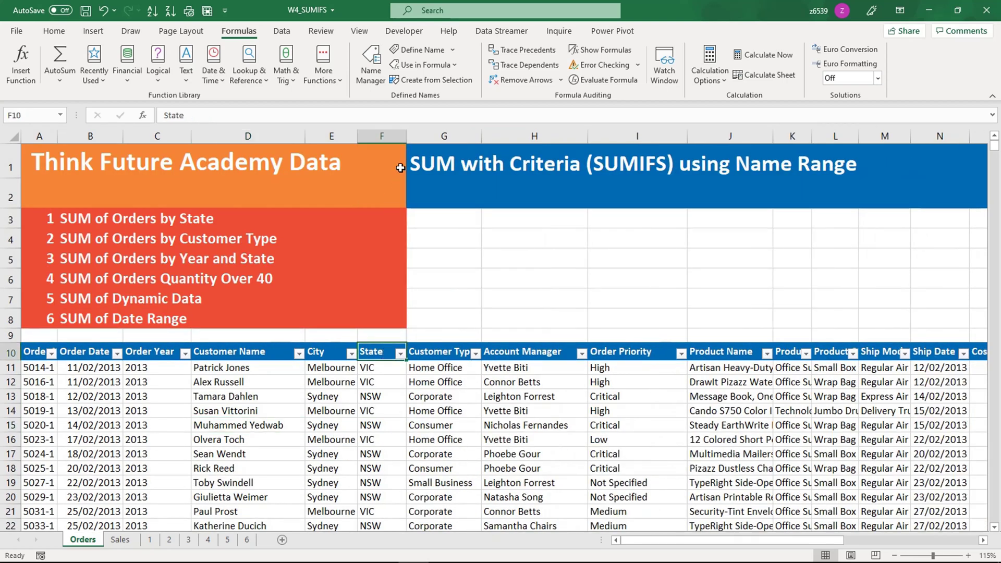
click(371, 62)
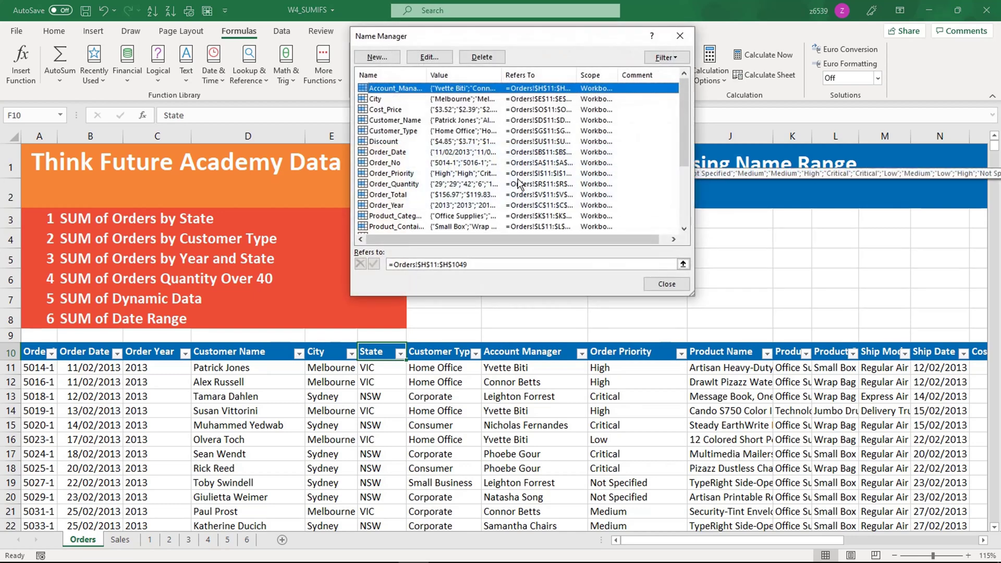
drag(679, 151, 678, 223)
click(666, 284)
click(590, 330)
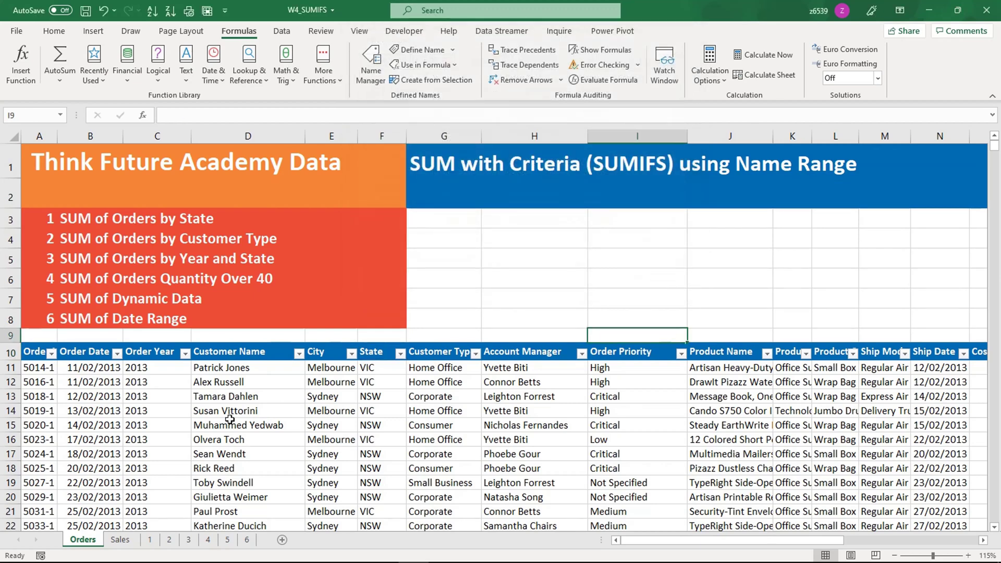
drag(50, 217, 157, 320)
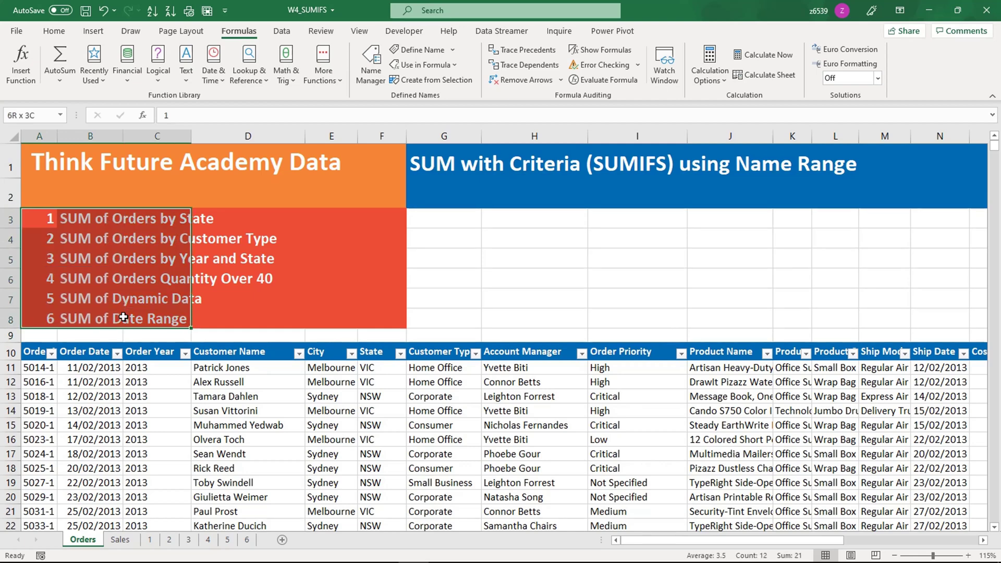
click(279, 316)
click(267, 412)
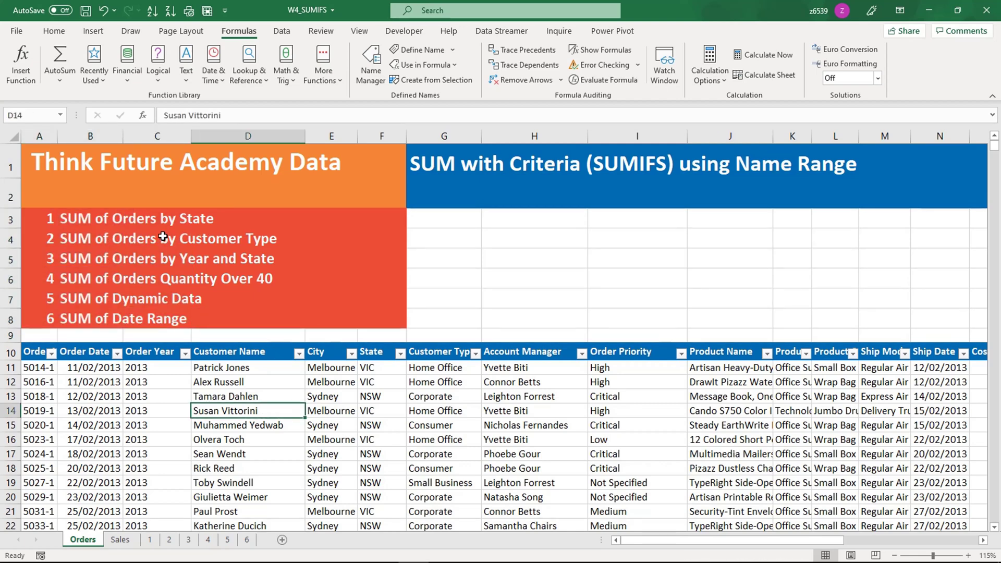
click(141, 235)
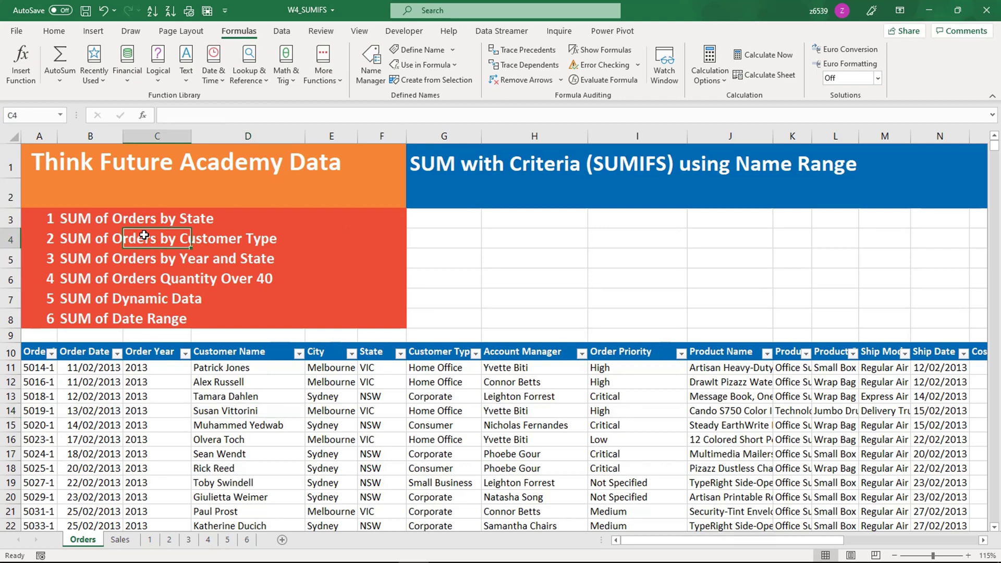
- On sheet 1, start a SUMIFS formula in the VIC row's Sum cell D4 with the named range Total as the sum range
click(149, 541)
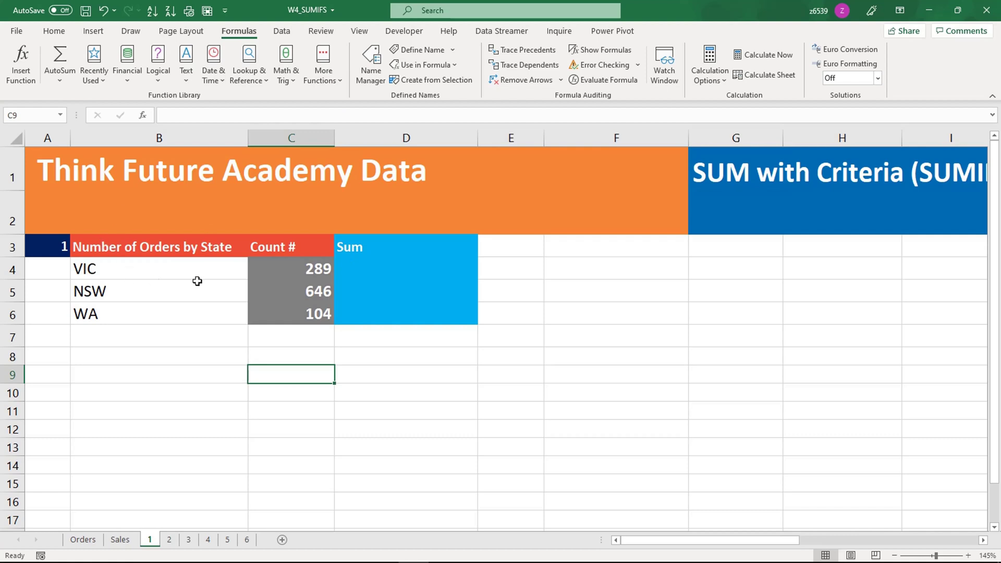
click(363, 269)
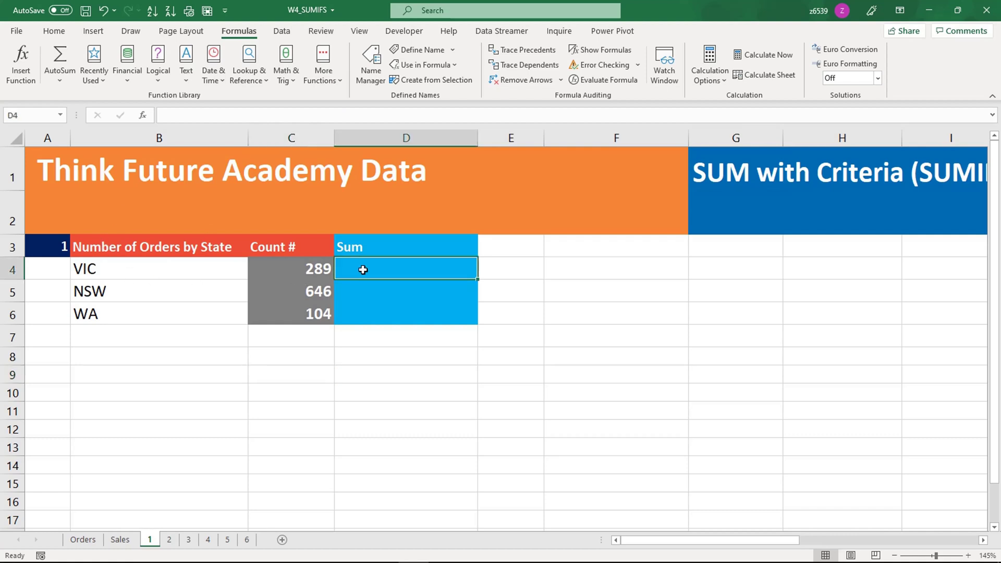
click(187, 270)
click(398, 270)
text(=)
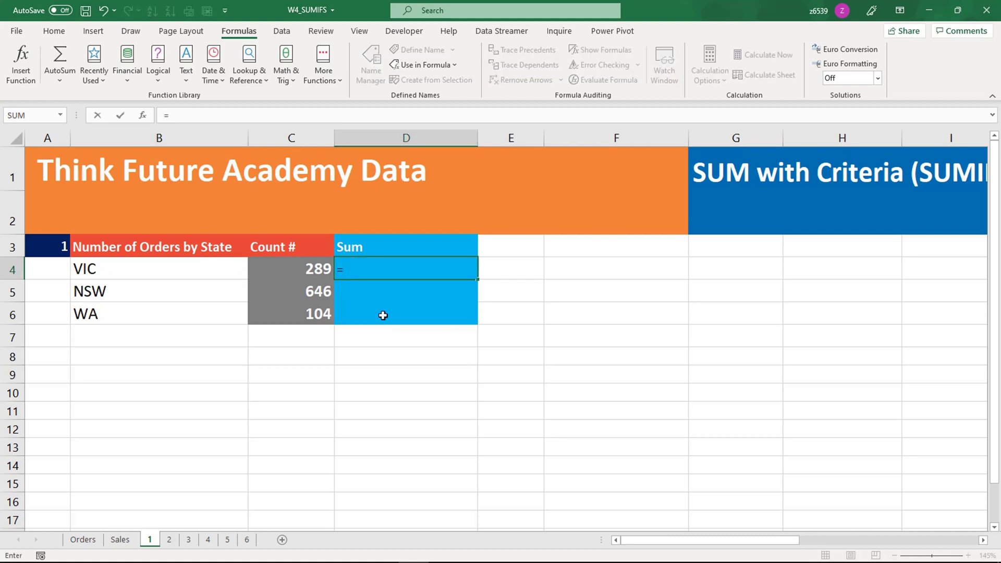
text(su)
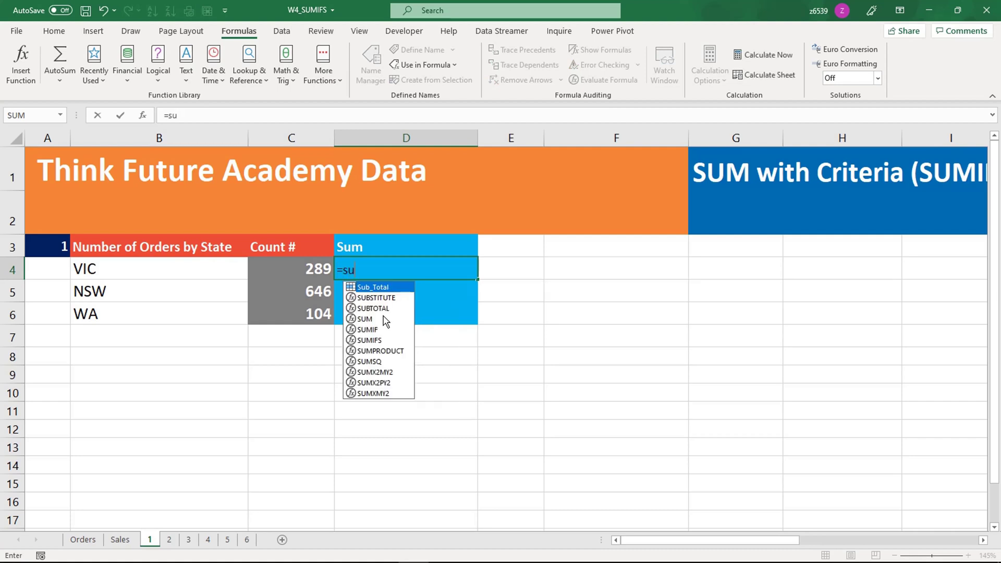
text(mi)
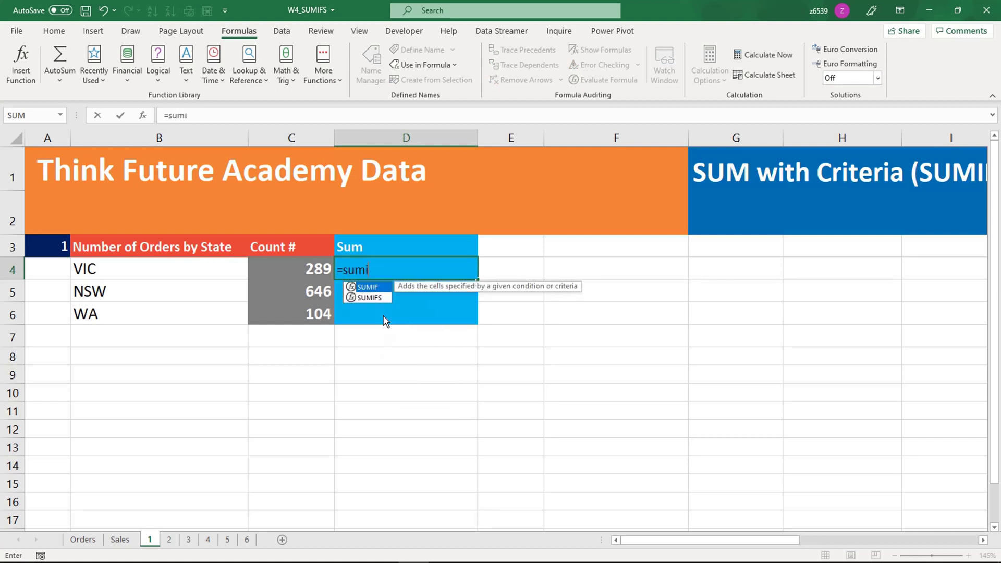
text(fs)
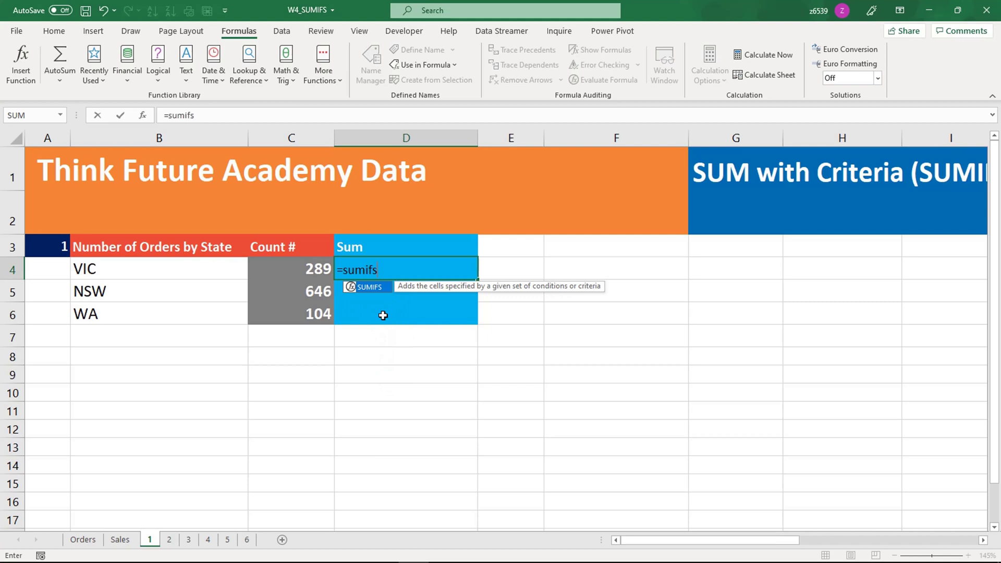
key(Tab)
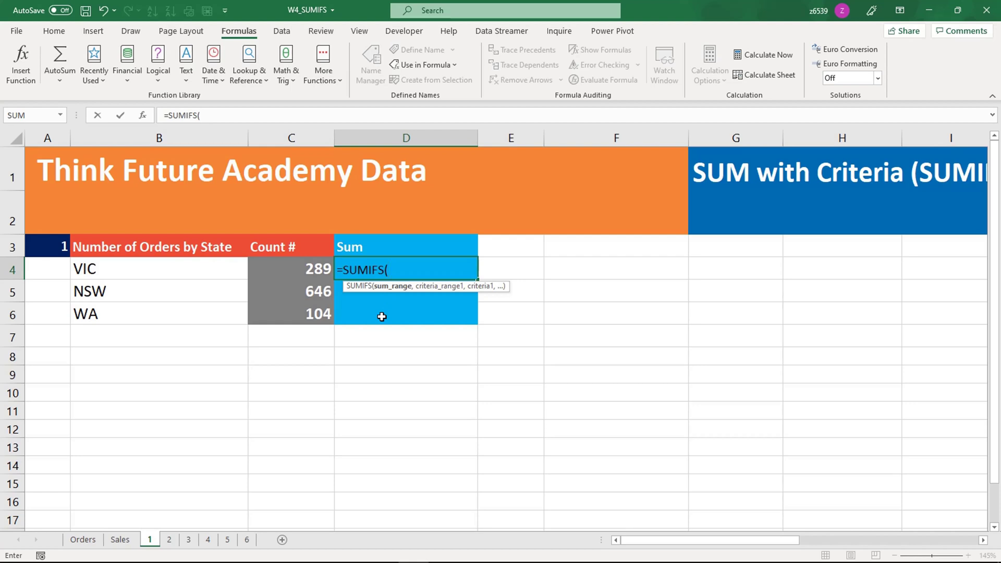
text(tp)
key(BackSpace)
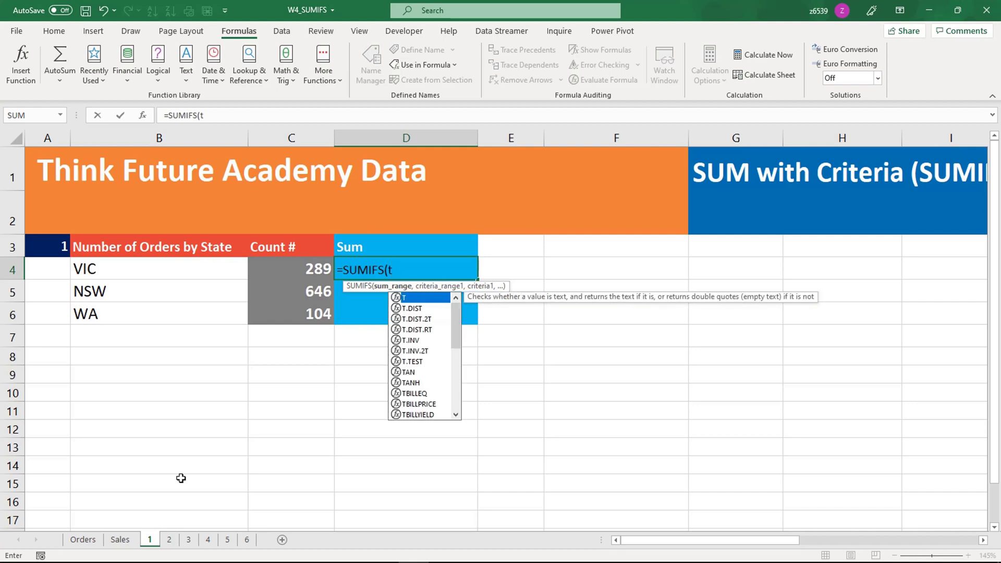
text(ot)
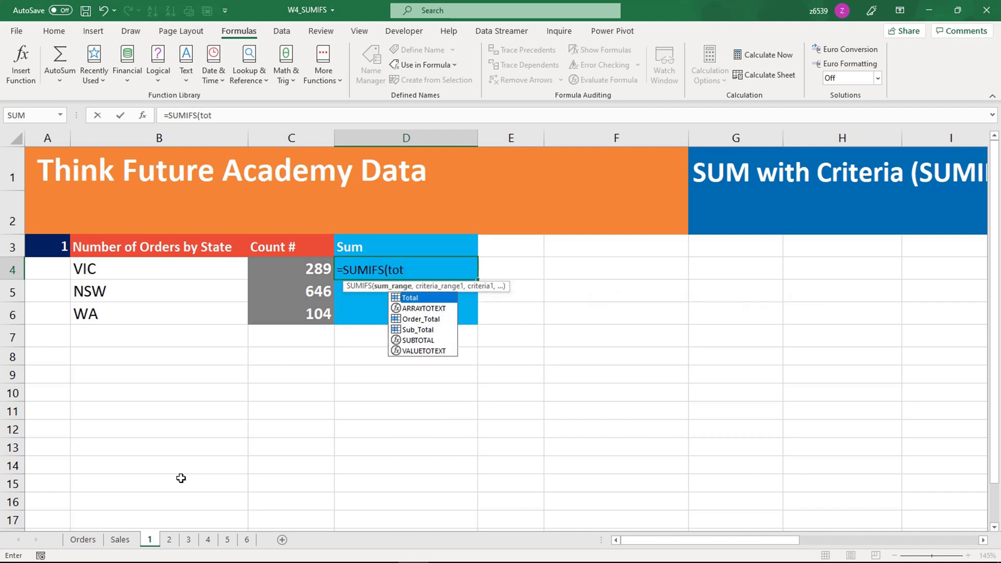
double_click(413, 301)
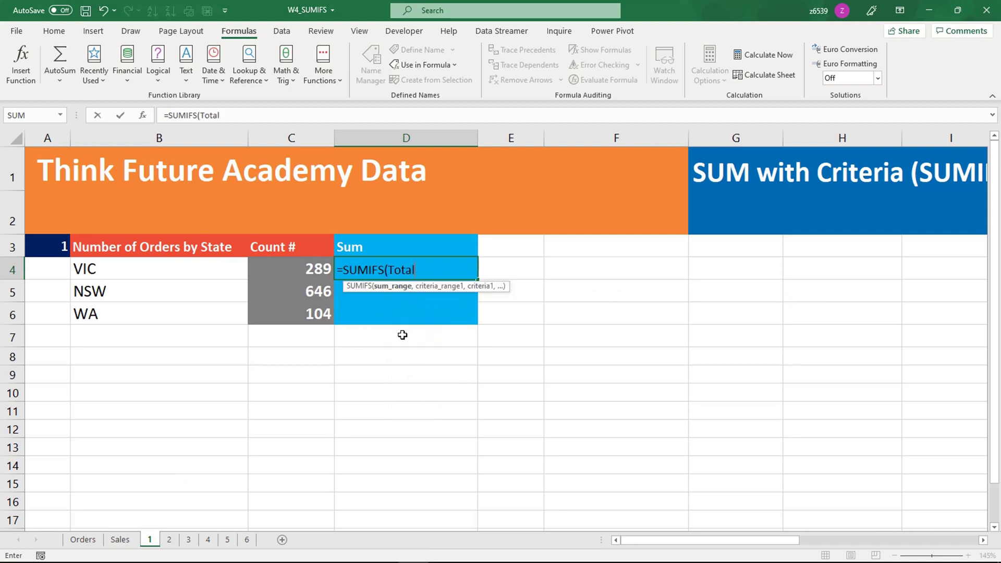
- Complete the VIC SUMIFS formula with the named range State as criteria range and cell B4 as its criterion
text(,)
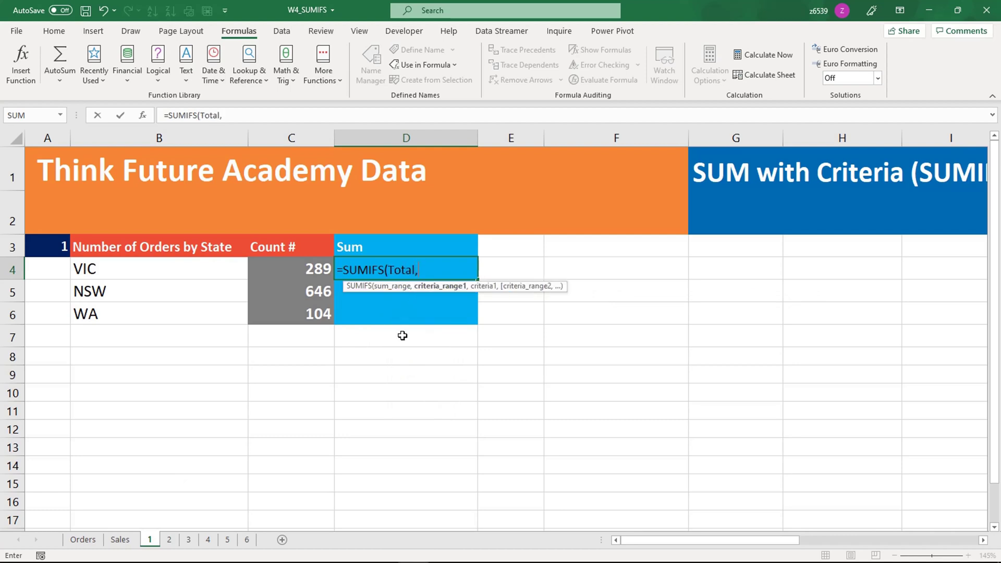
text(state)
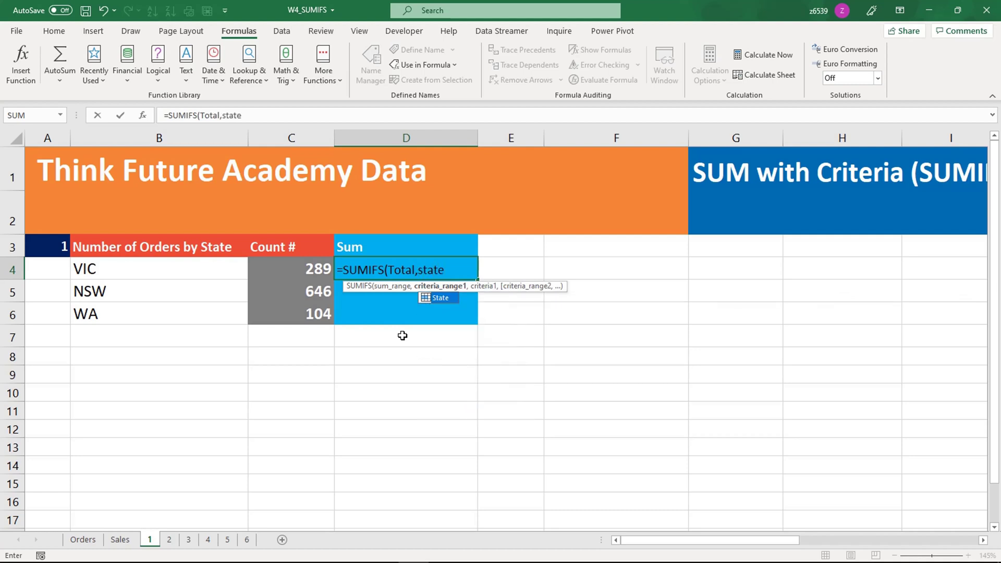
text(,)
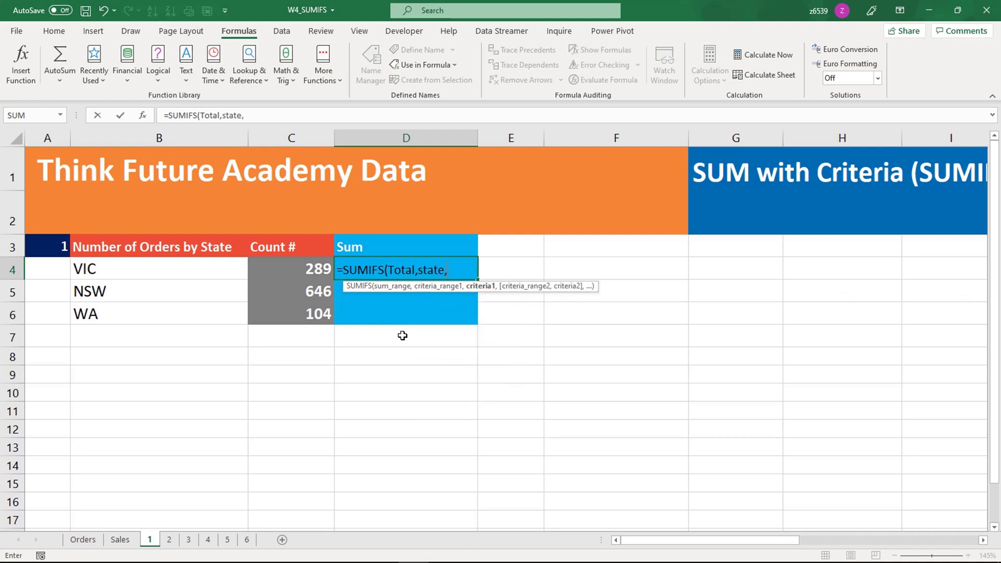
click(146, 270)
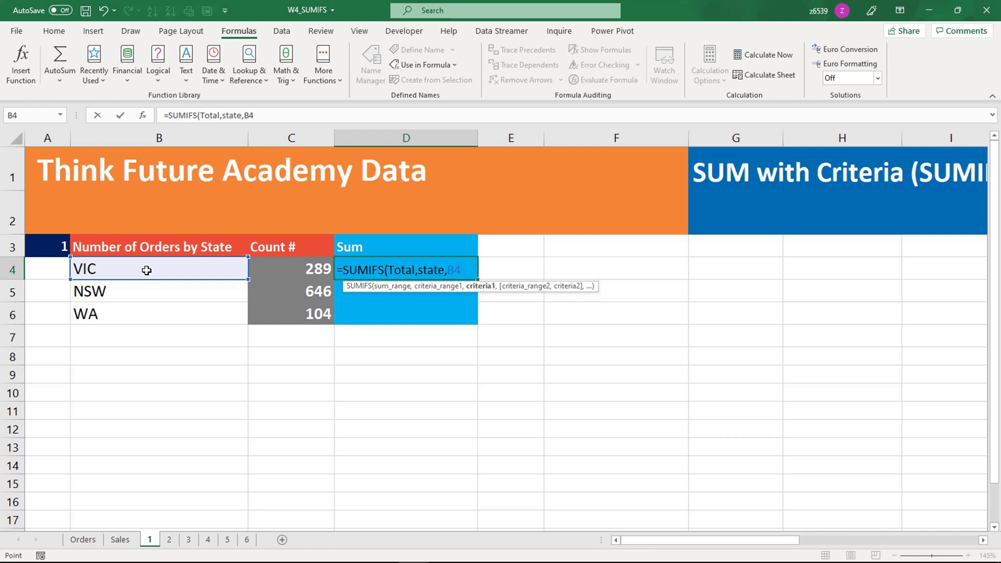
key(Return)
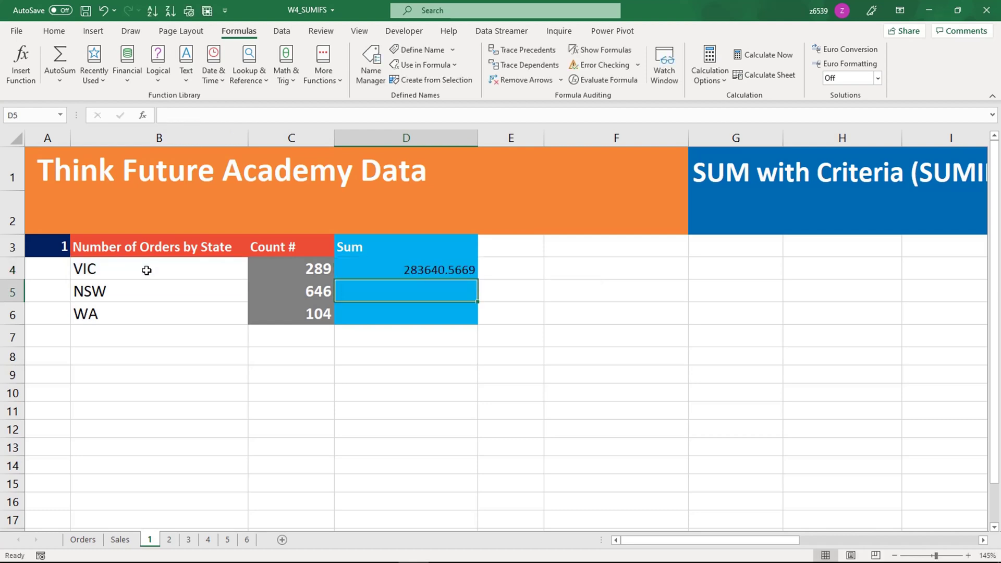
- Apply the comma number style to the VIC sum in D4 and copy its formula down to the NSW and WA rows
click(416, 267)
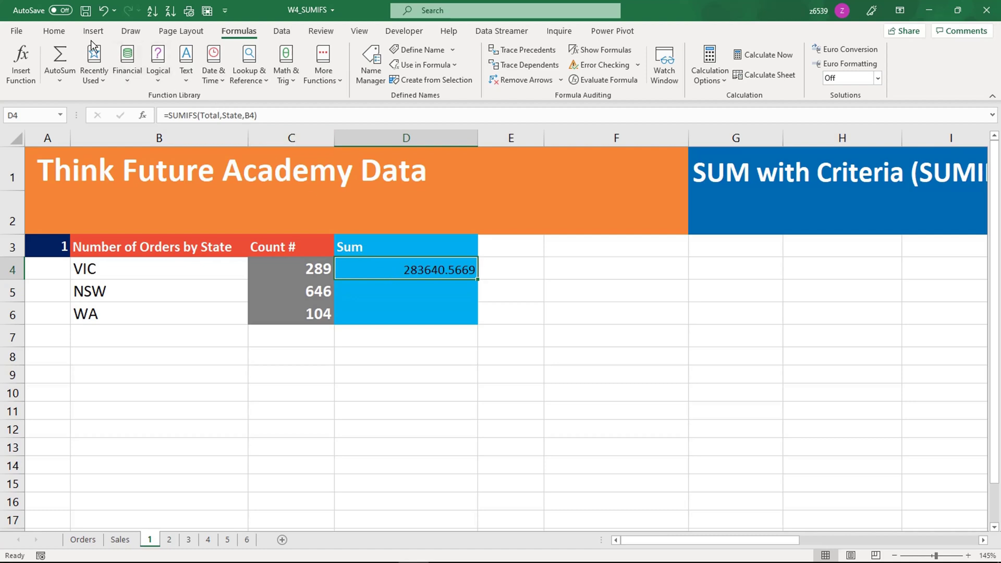
click(54, 31)
click(432, 76)
click(436, 291)
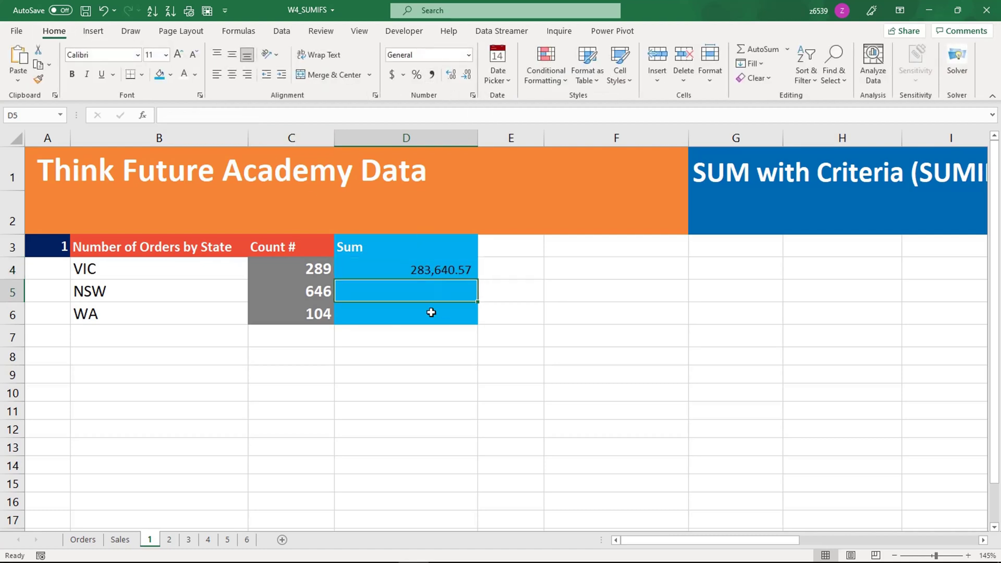
click(447, 270)
drag(476, 286, 463, 321)
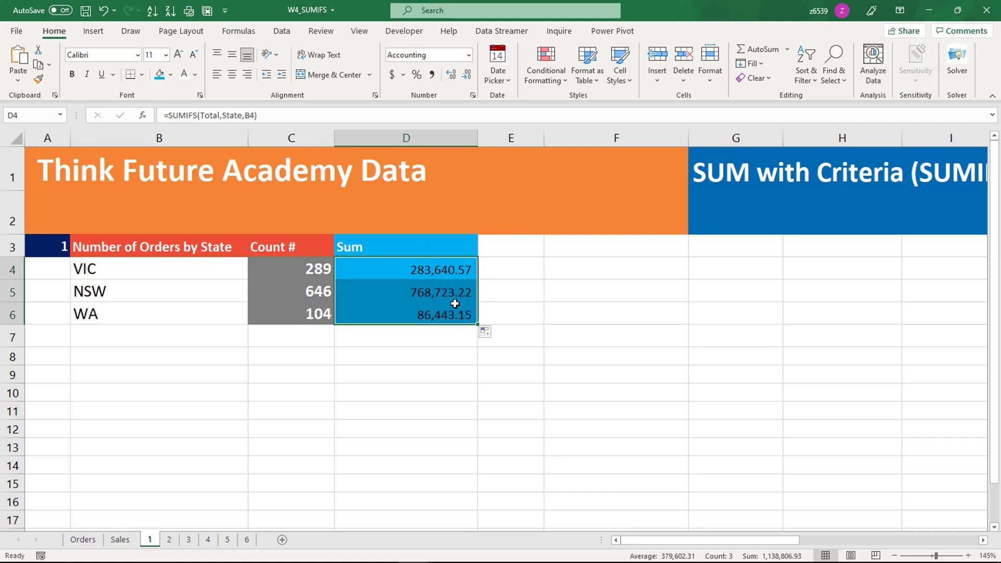
click(451, 294)
click(453, 315)
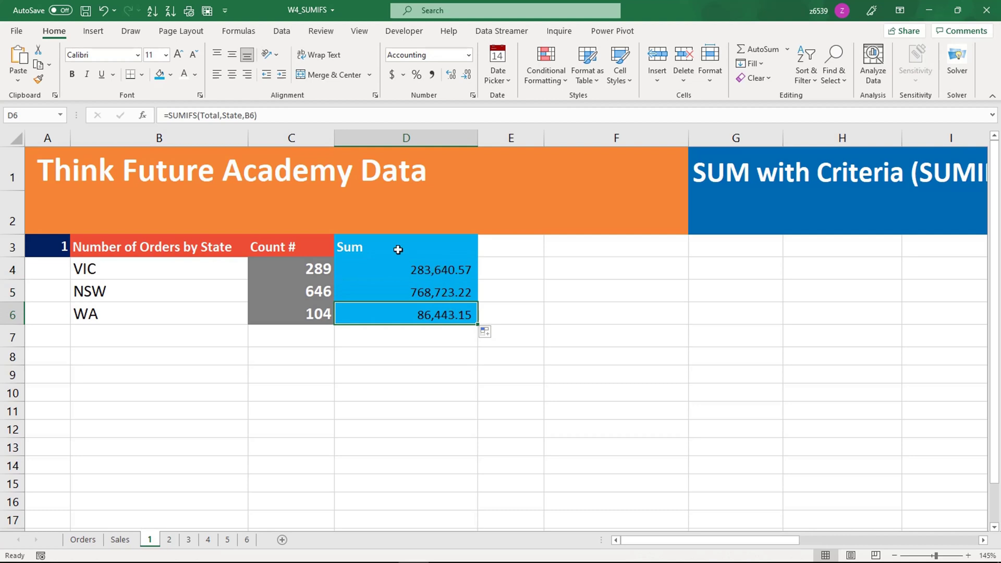
- Autofit the width of the Sum column D on sheet 1 to its contents
click(394, 248)
double_click(477, 138)
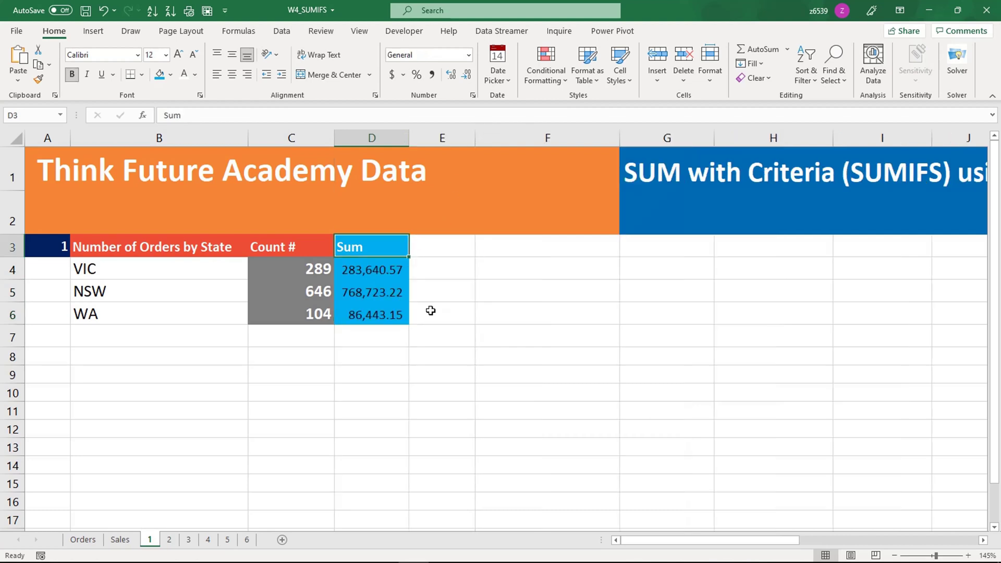
click(424, 379)
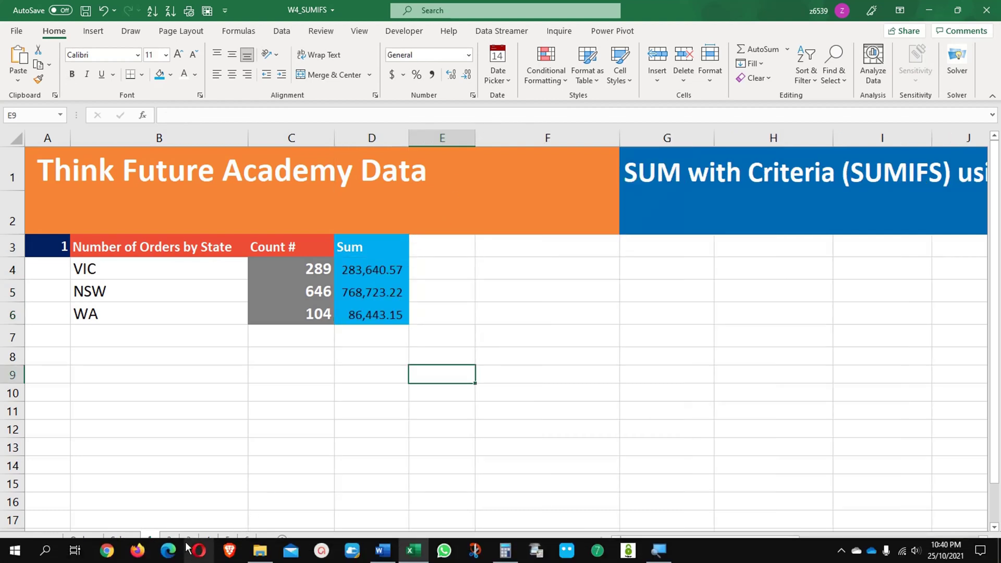
click(182, 500)
- On sheet 2, start a SUMIFS formula in the Home Office row's Sum cell D4 with the named range Total as the sum range
click(169, 539)
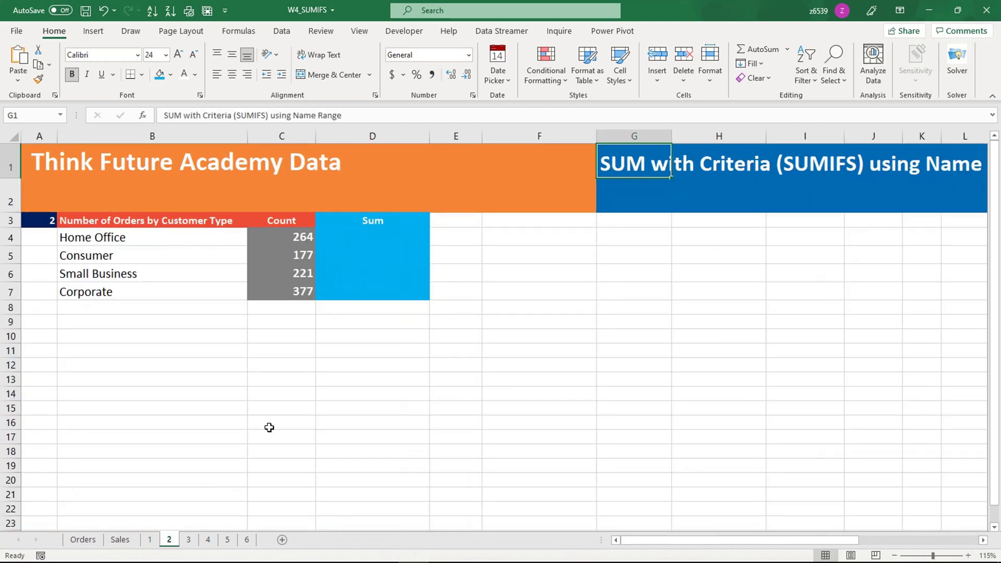
click(166, 238)
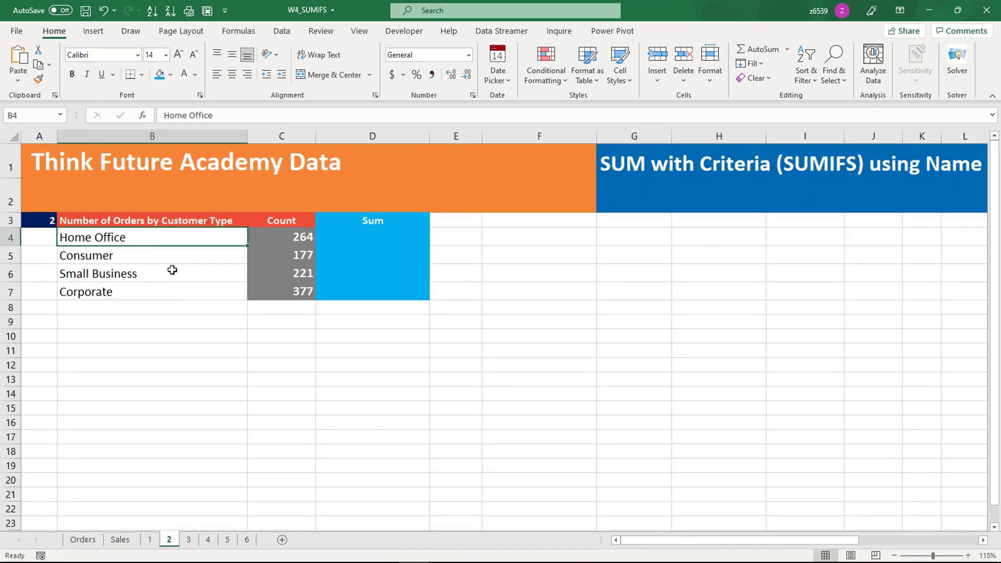
click(401, 238)
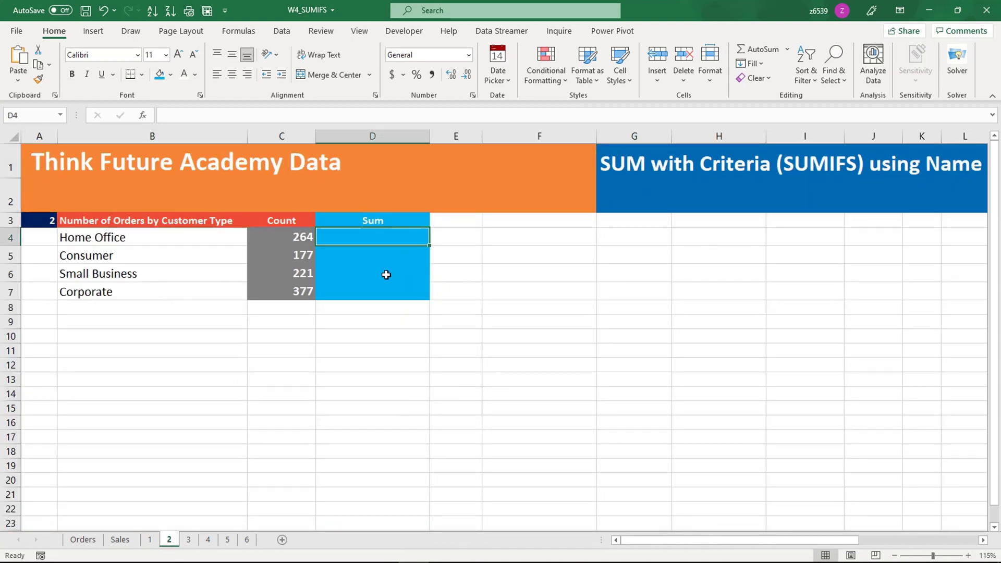
text(=)
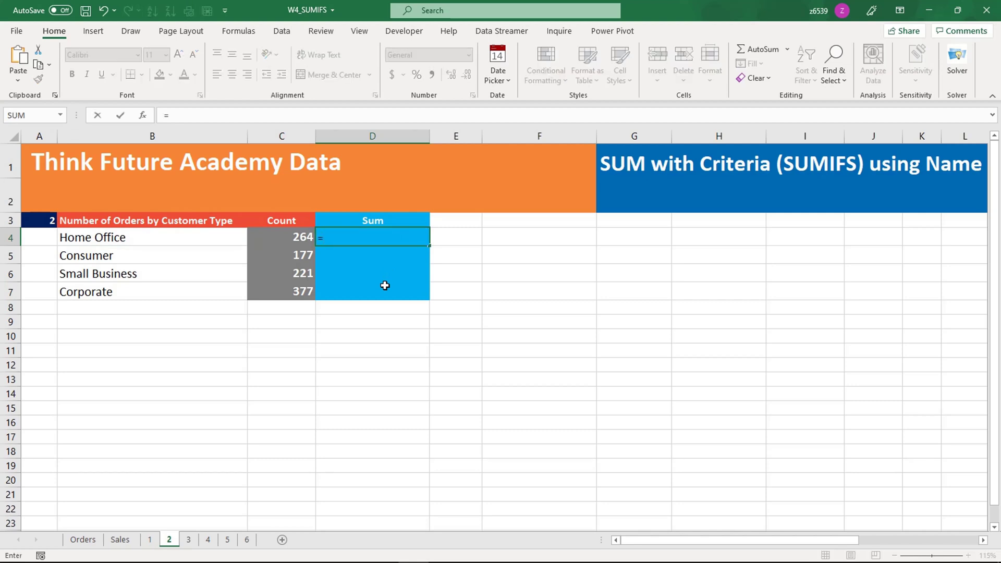
text(sumifs)
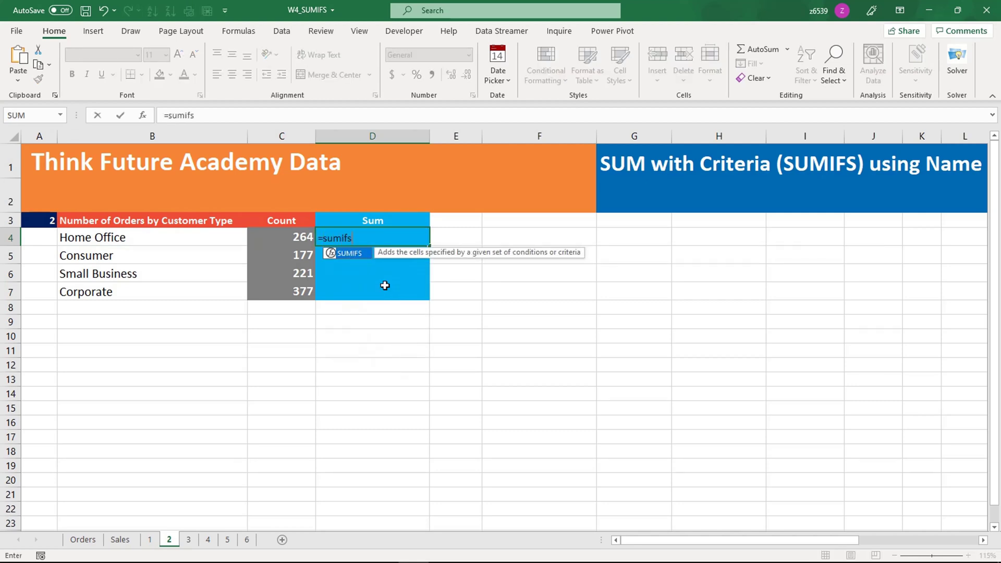
key(Tab)
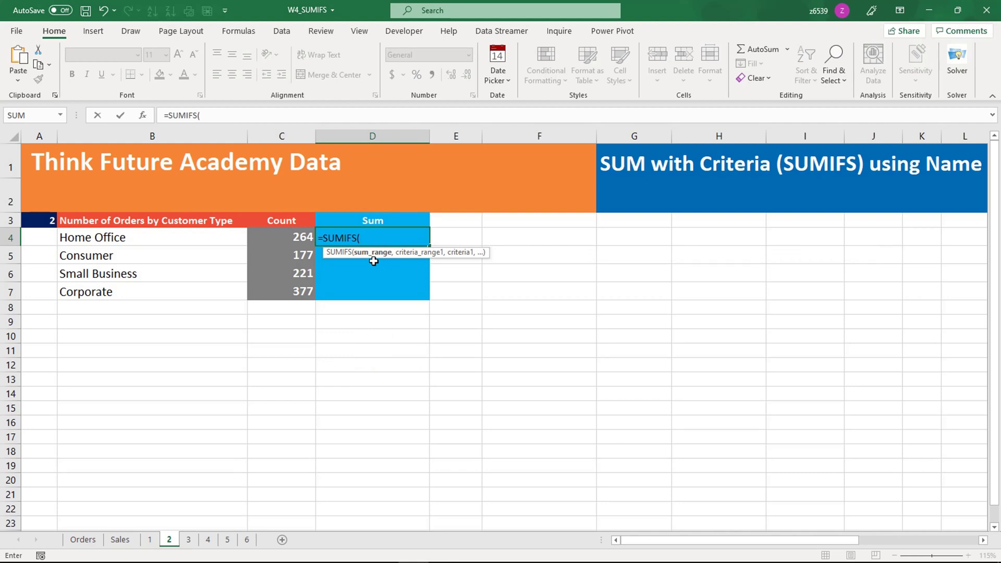
text(to)
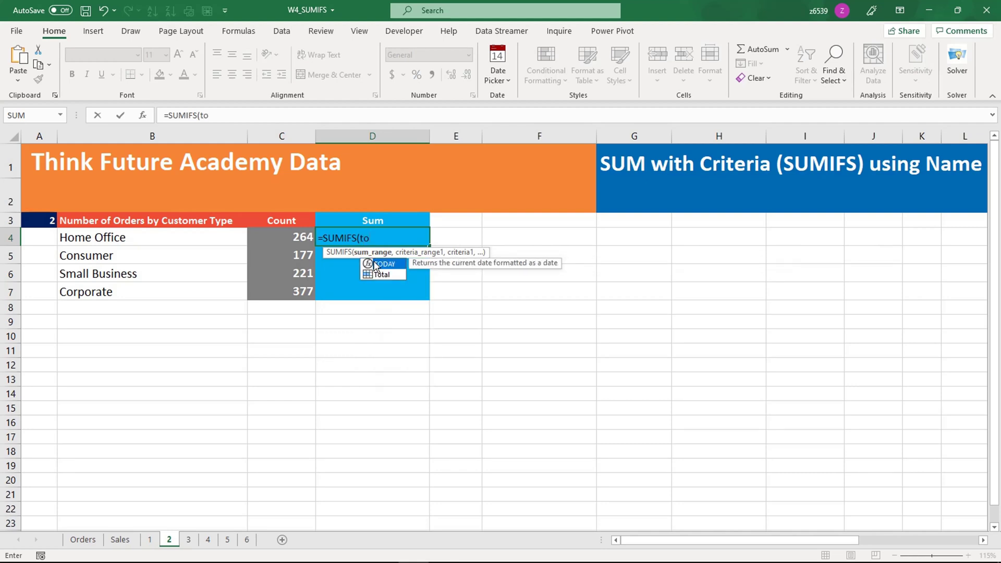
text(tal)
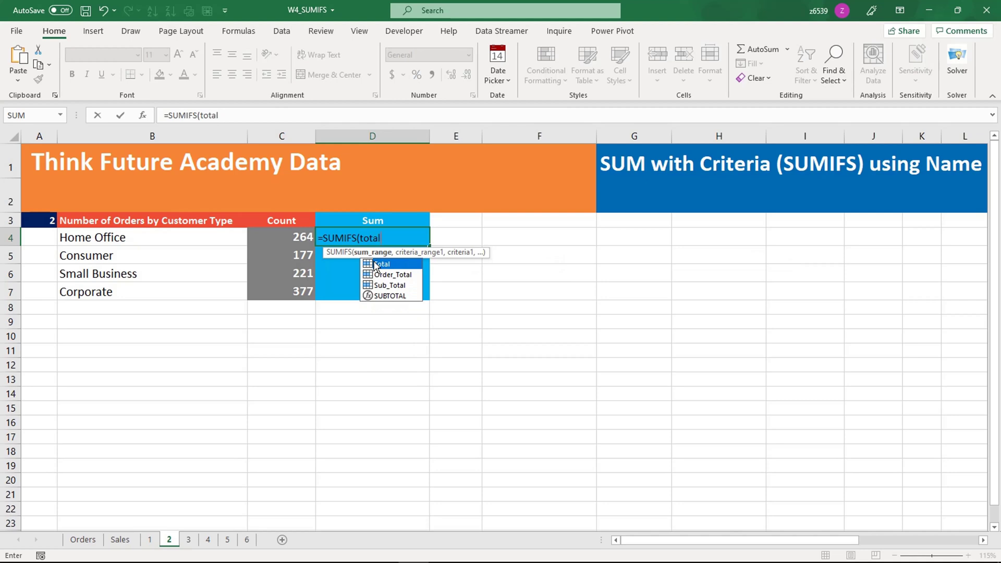
double_click(375, 264)
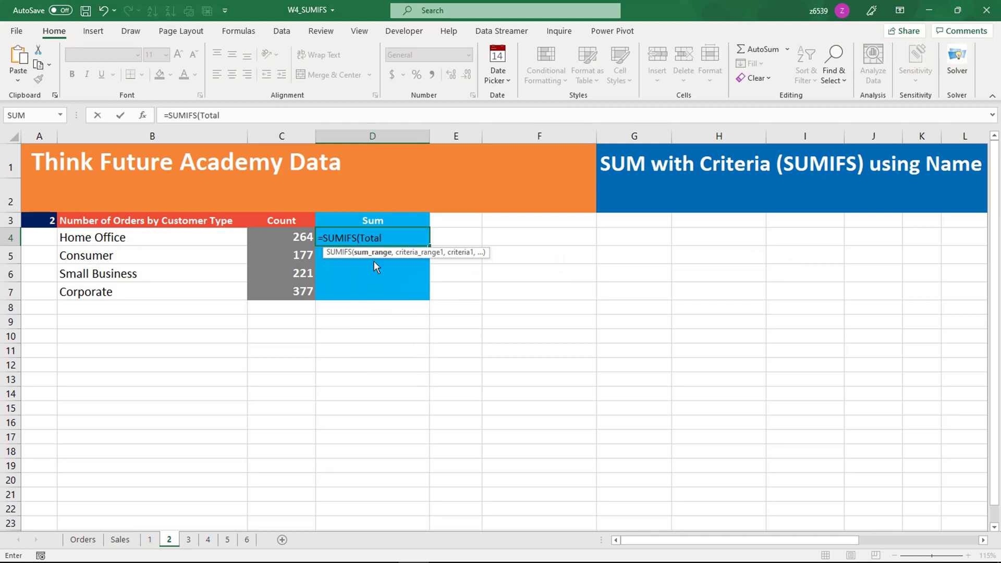
- Complete the Home Office SUMIFS formula with the named range Customer_Type as criteria range and cell B4 as its criterion
text(,)
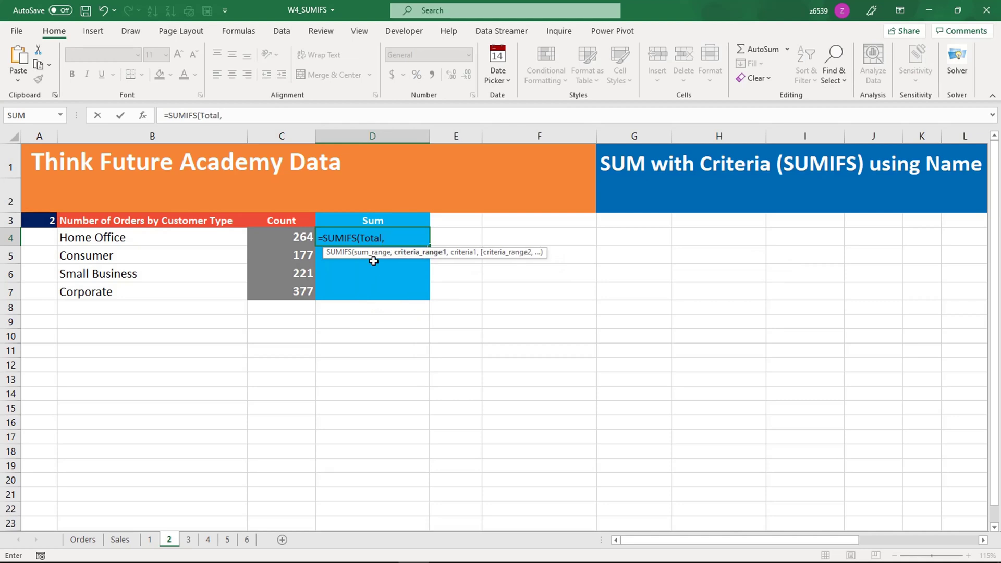
text(cus)
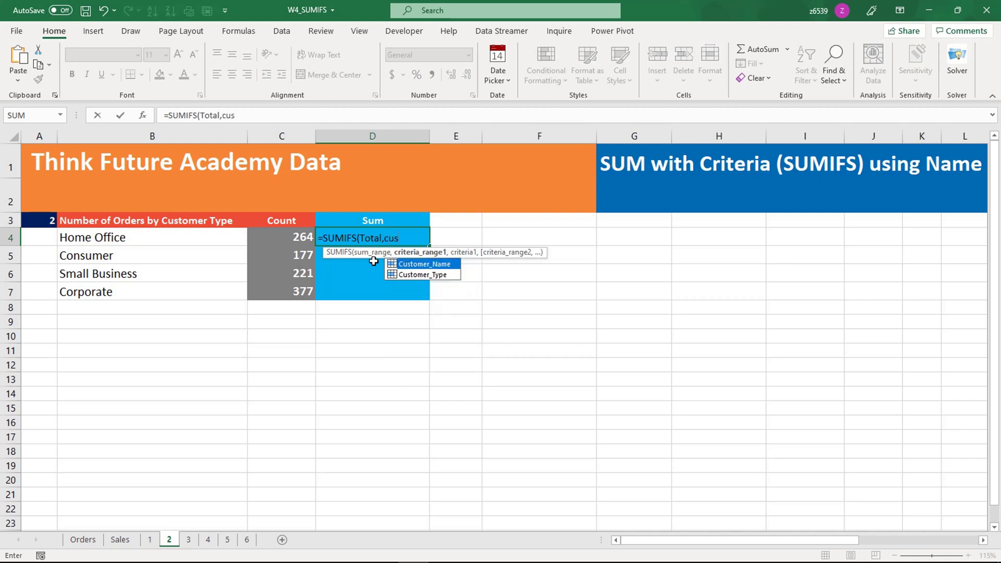
key(Down)
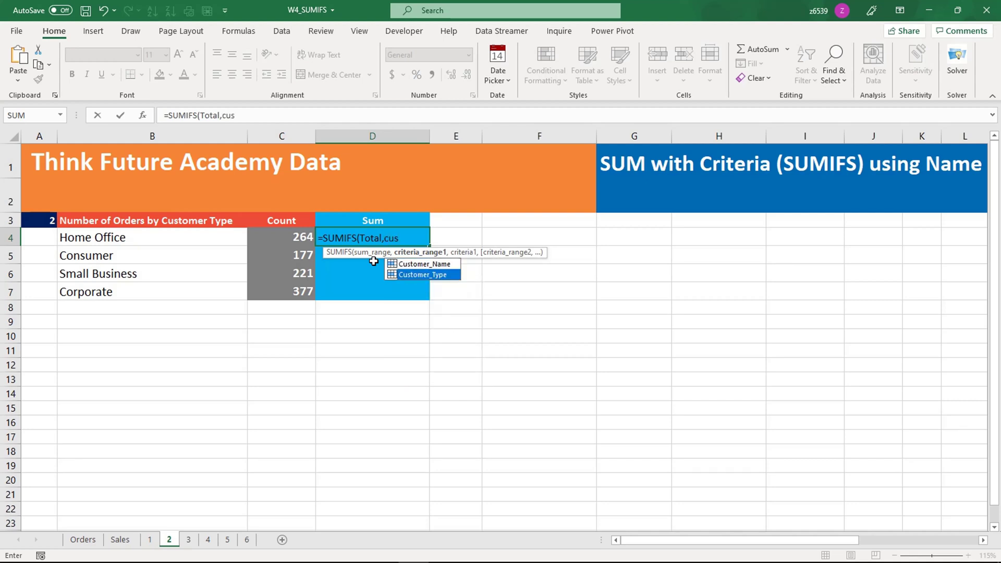
key(Tab)
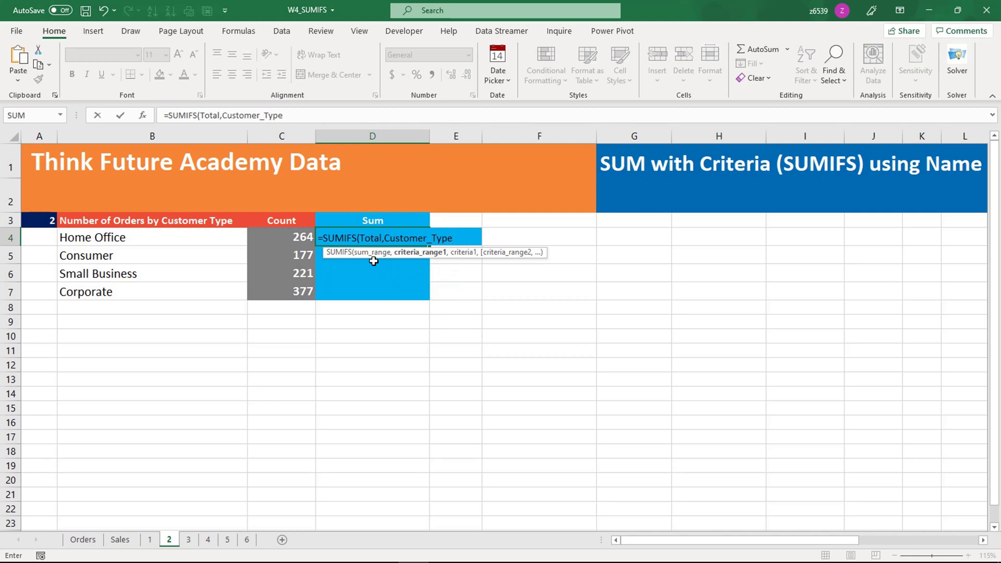
text(,)
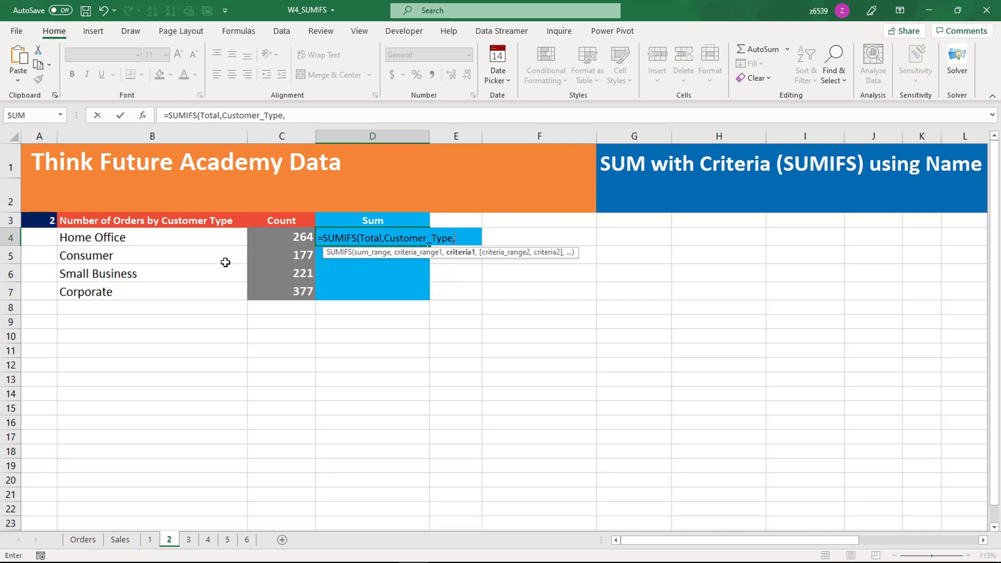
click(222, 238)
key(Return)
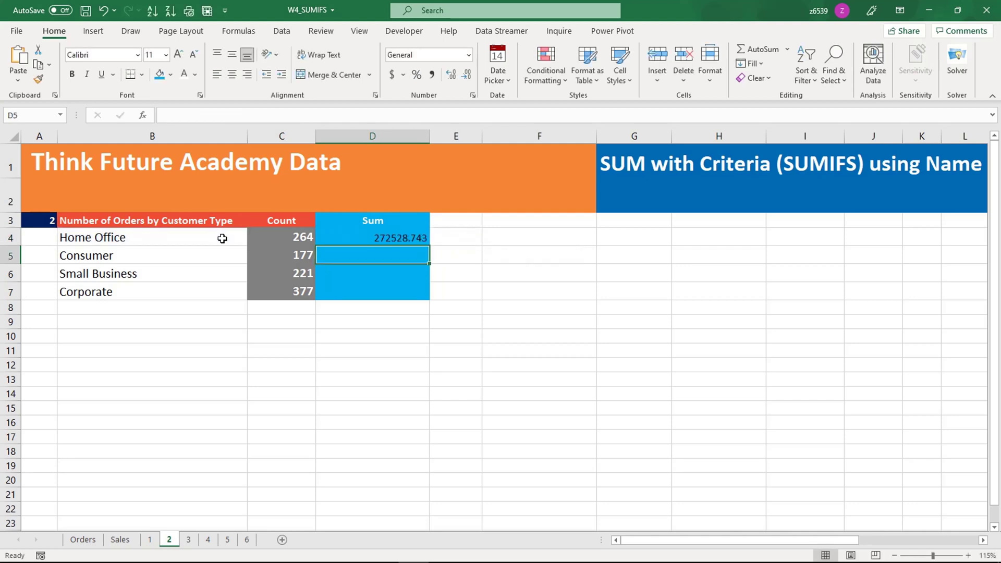
- Copy the Home Office formula down through the Corporate row and apply the comma number style to D4:D7
click(412, 238)
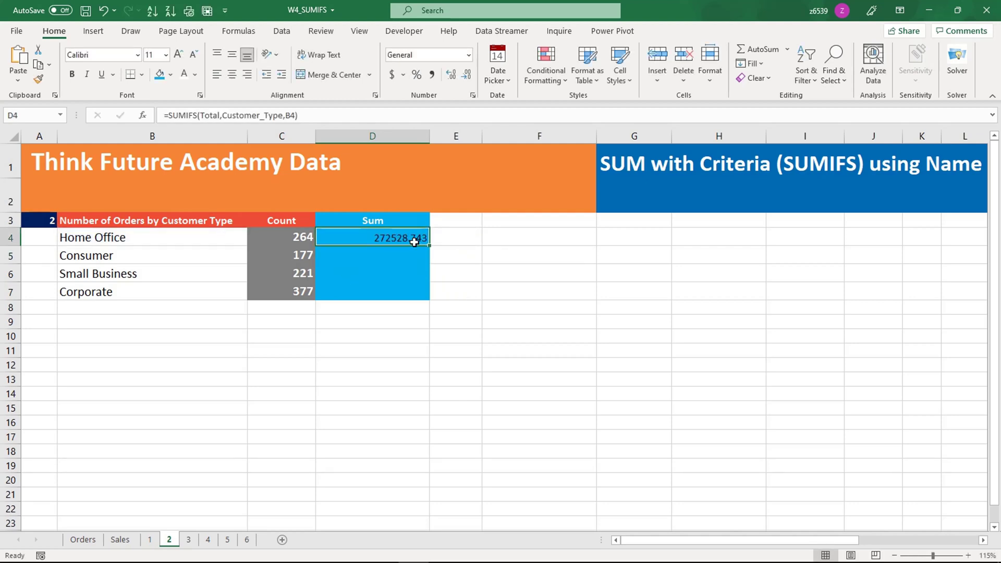
drag(428, 245, 417, 293)
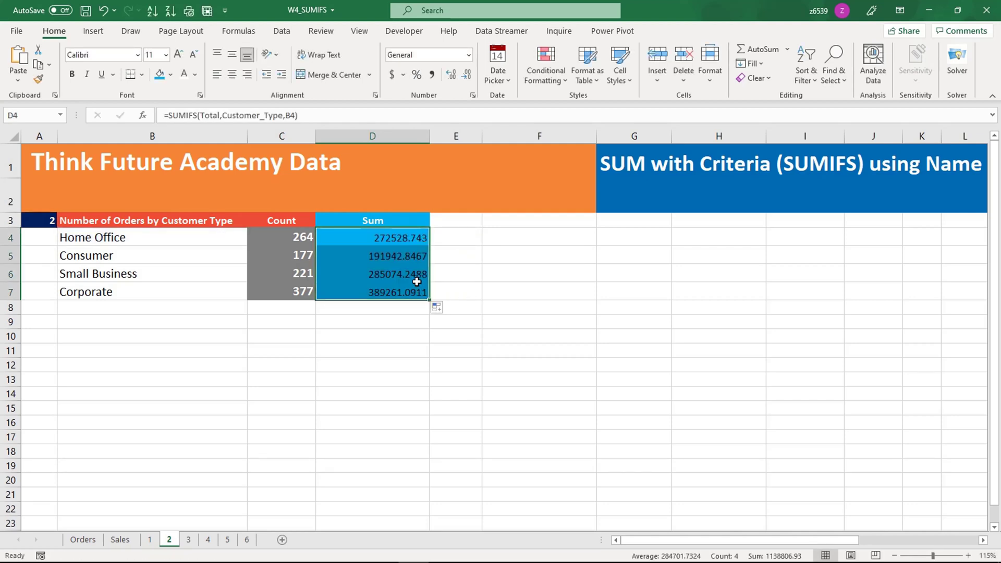
click(434, 75)
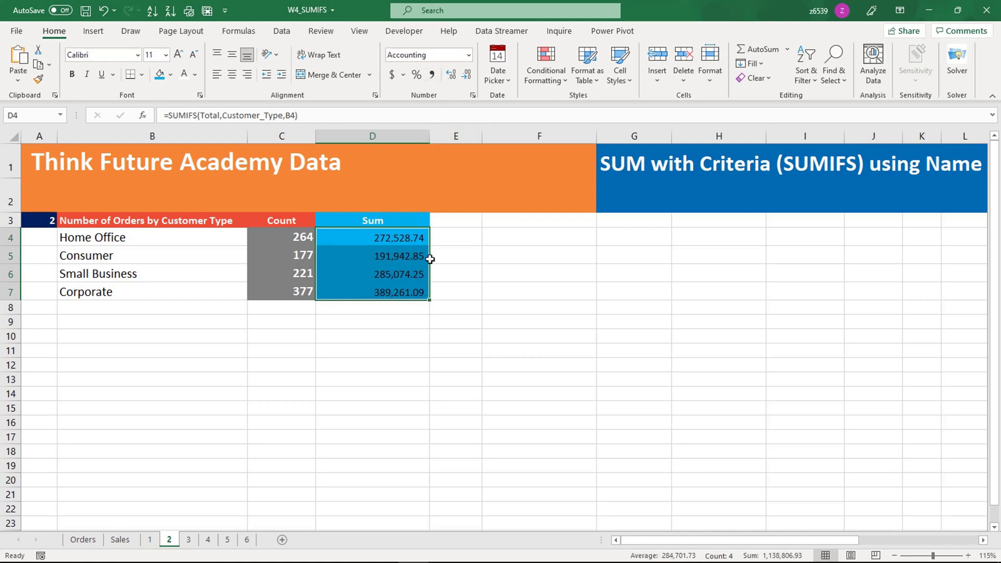
click(412, 276)
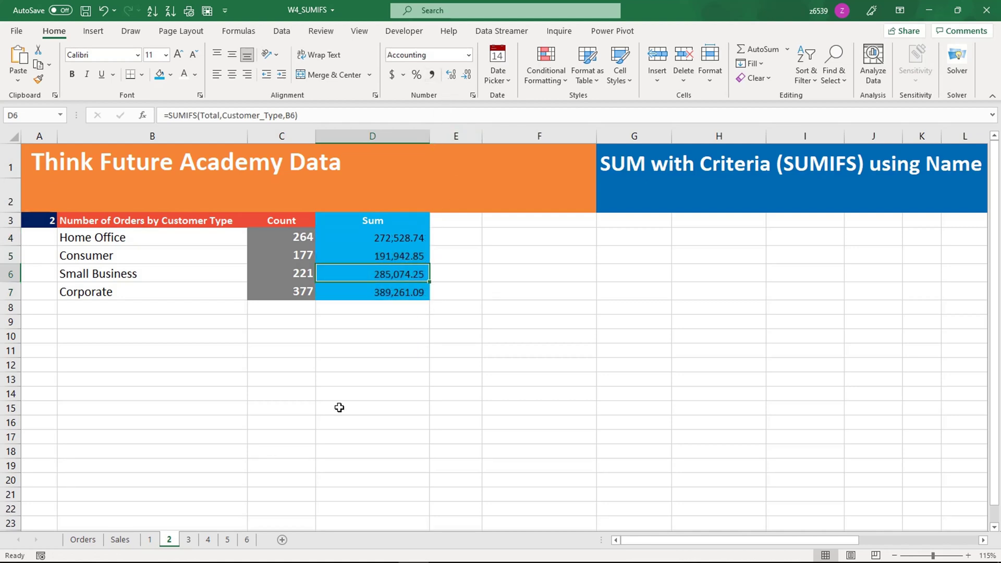
- On sheet 3, start a SUMIFS formula in the 2013 row's NSW Sum cell D4 with the named range Total as the sum range
click(188, 540)
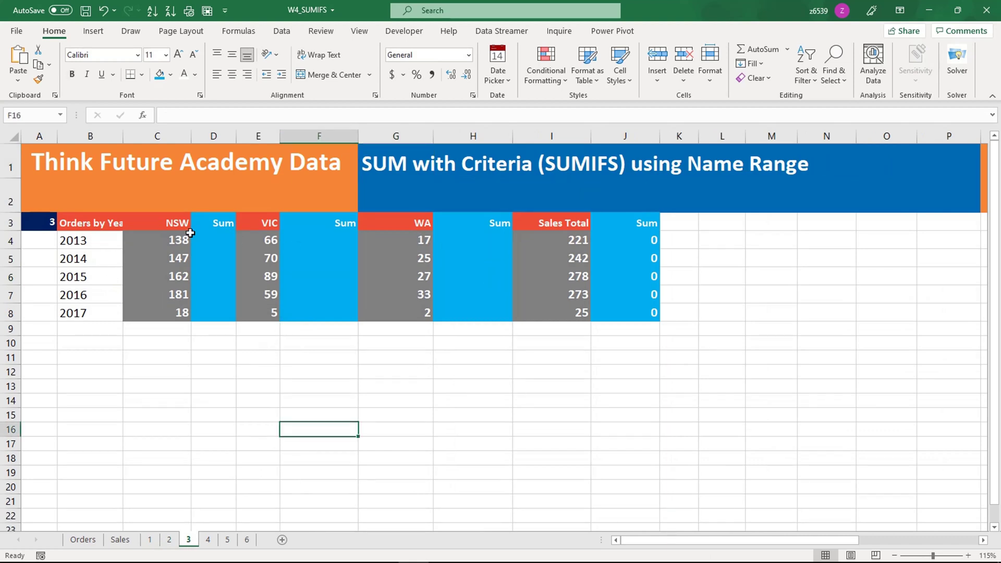
click(97, 245)
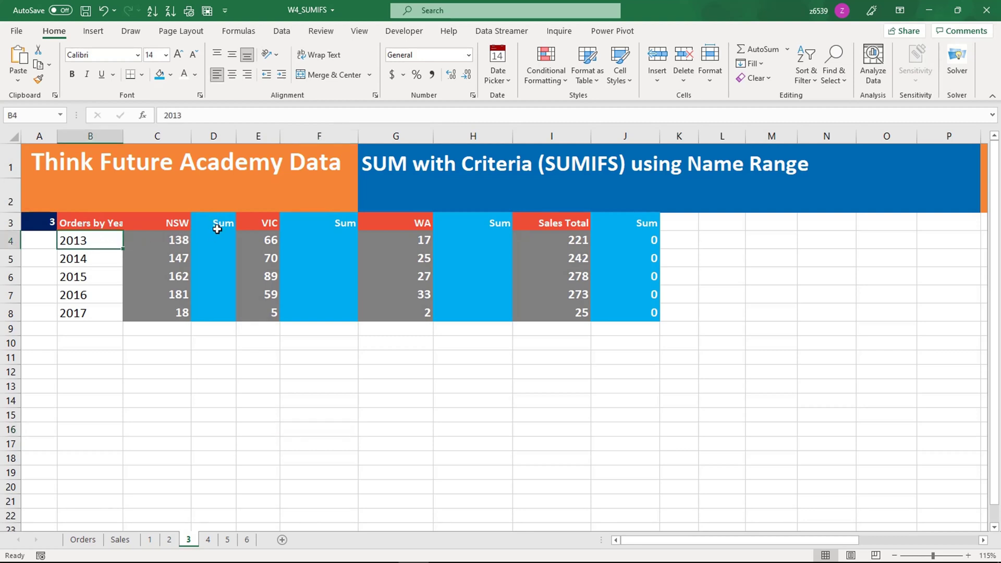
click(188, 236)
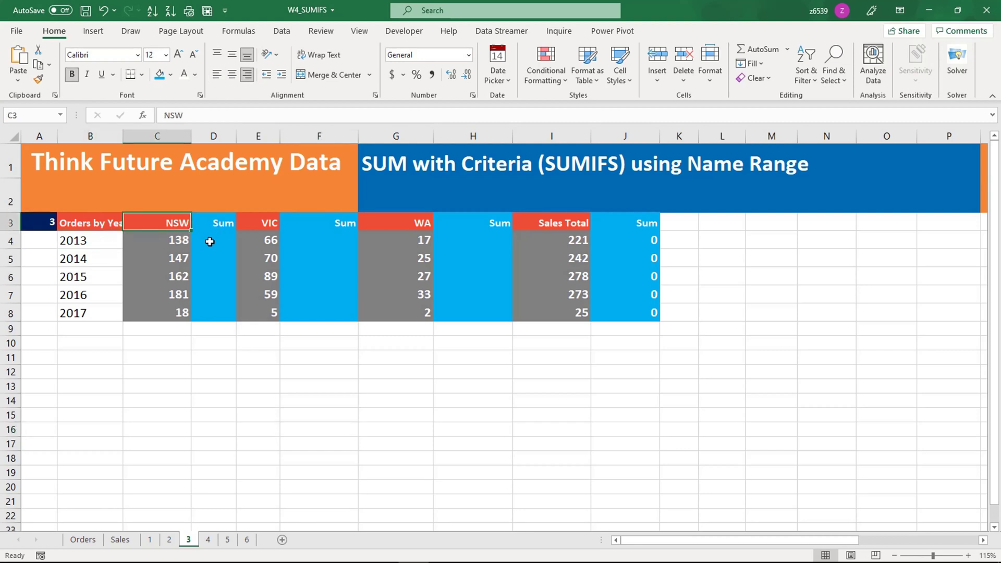
click(210, 241)
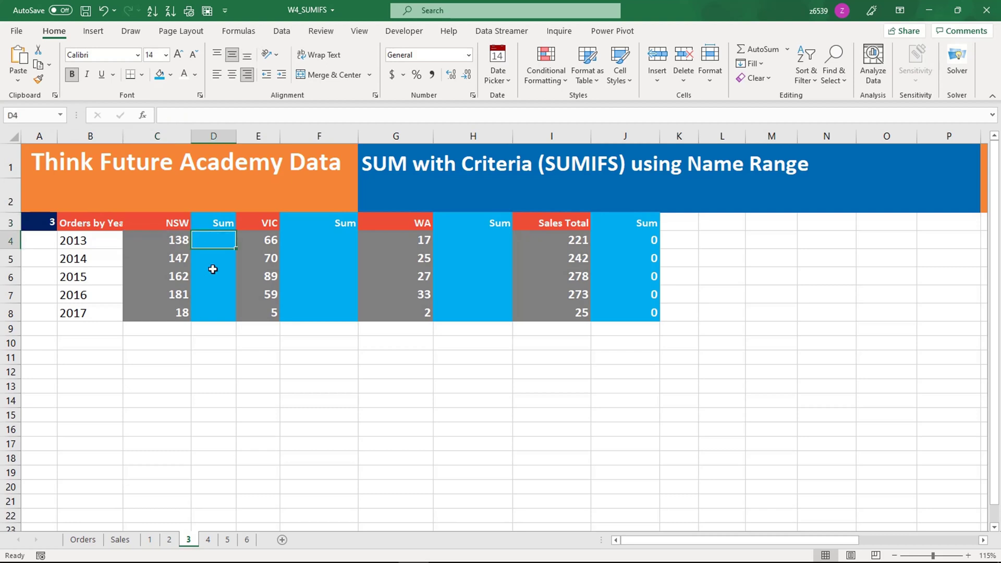
text(=su)
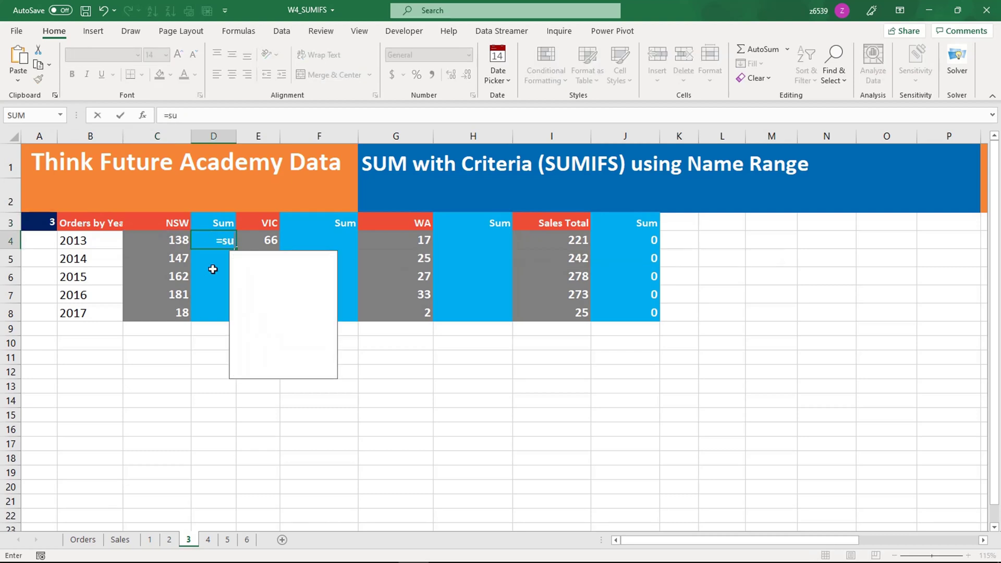
text(mifs)
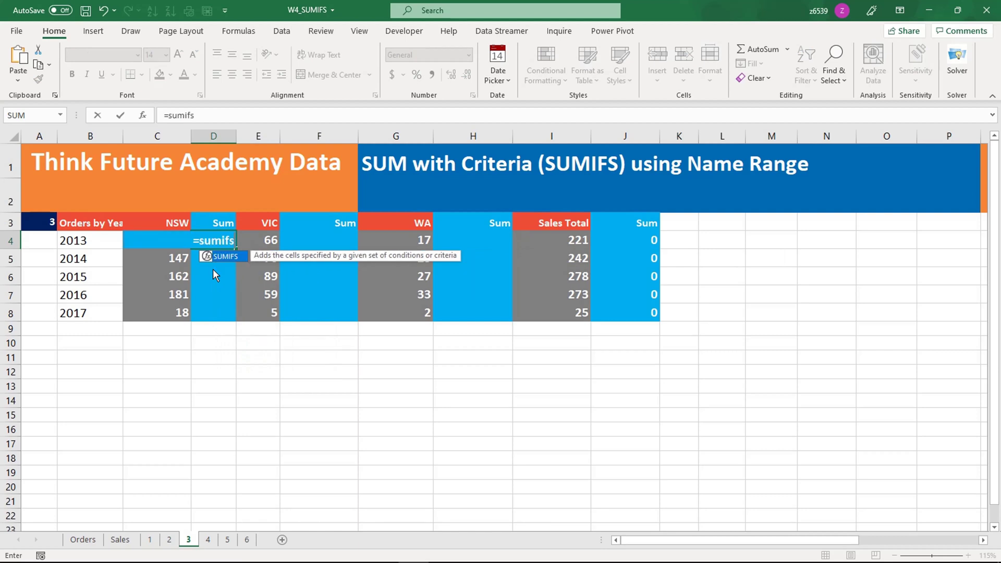
key(Tab)
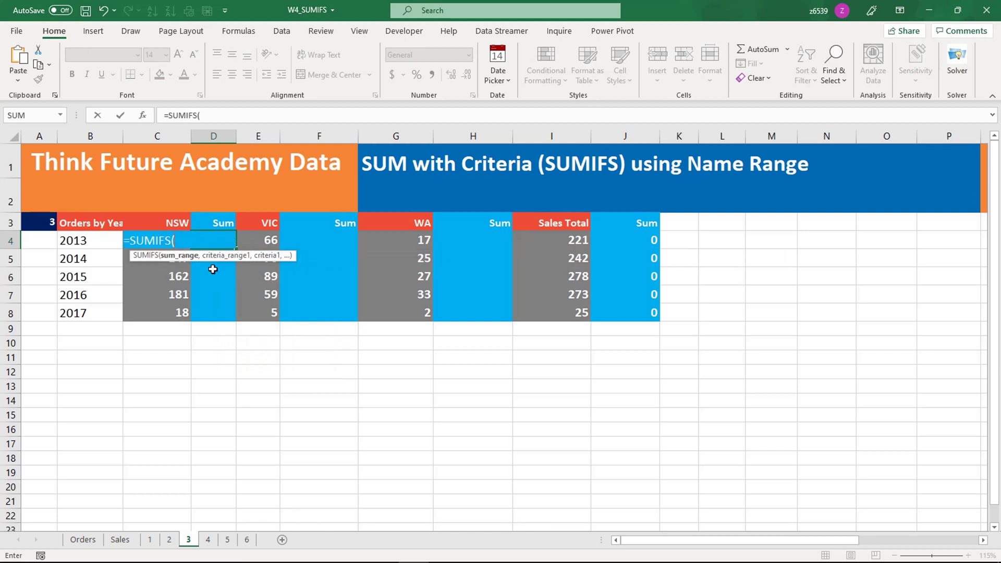
text(otal)
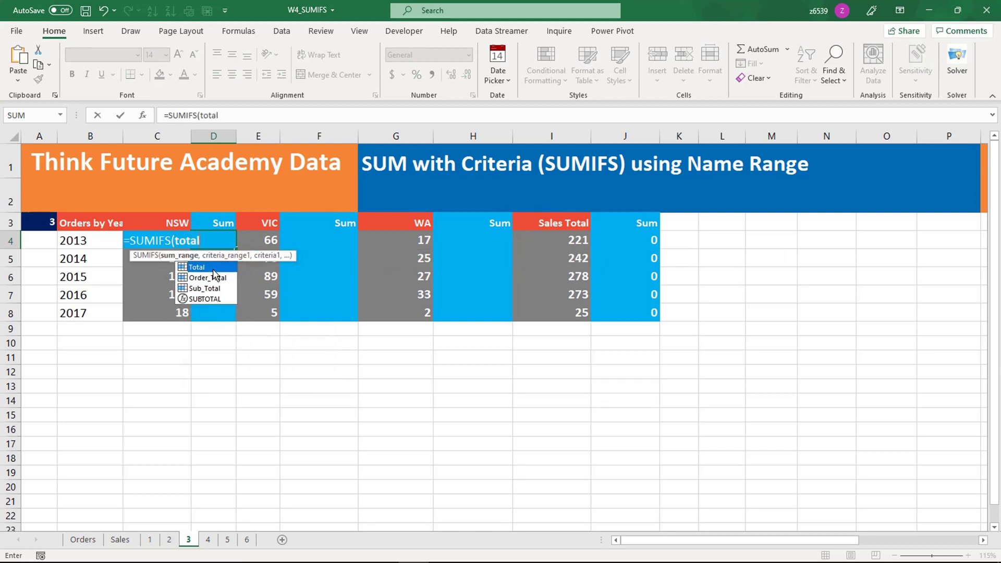
key(Tab)
text(,)
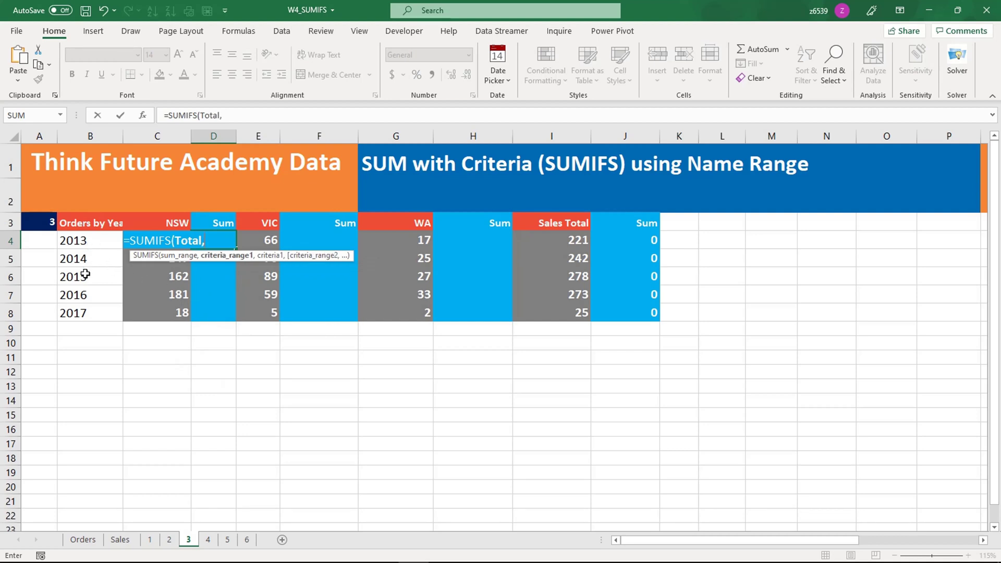
- Add the named range Order_Year as the formula's first criteria range, with cell B4 as its criterion
text(order)
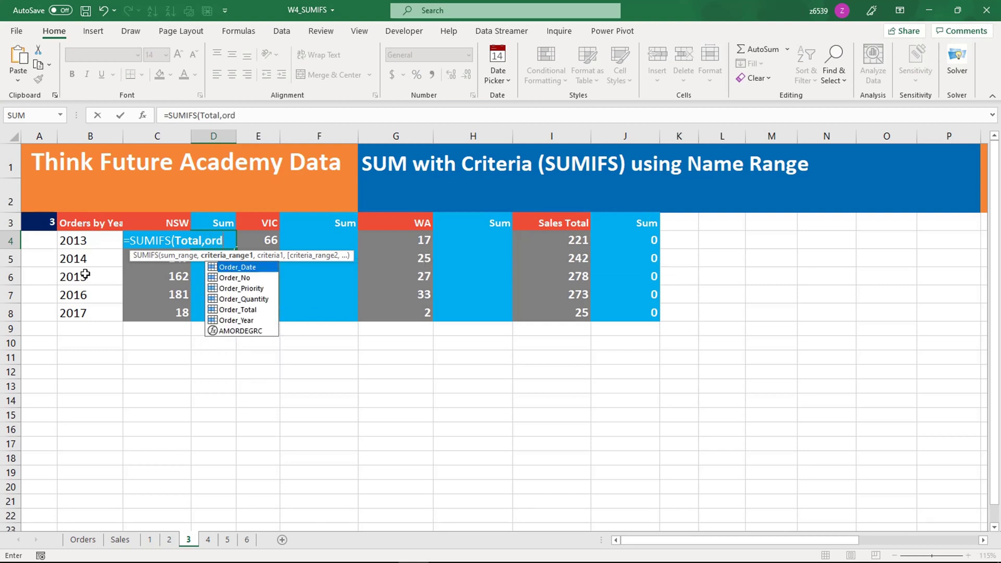
key(Down)
key(Down)
key(Down)
key(Down)
key(Down)
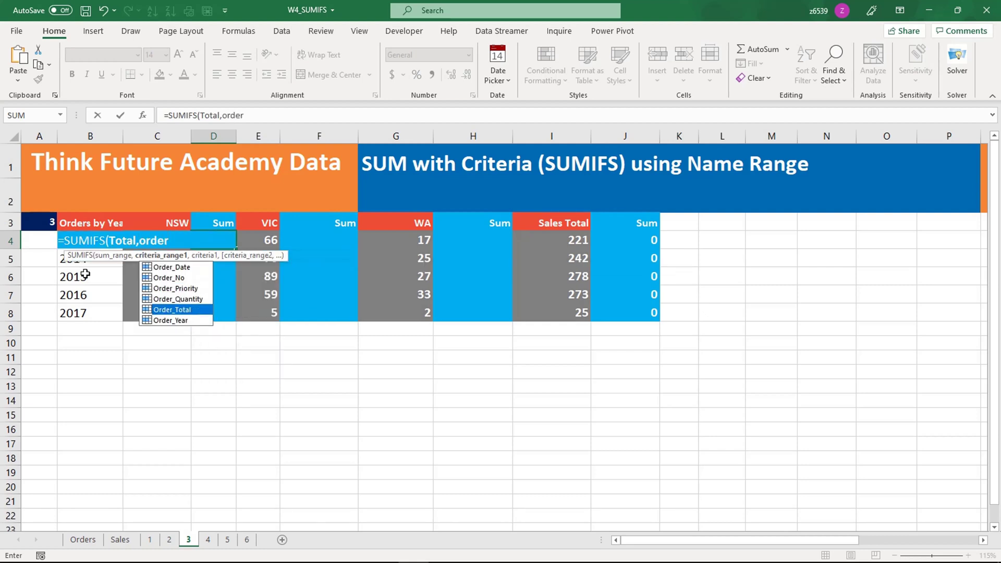
key(Tab)
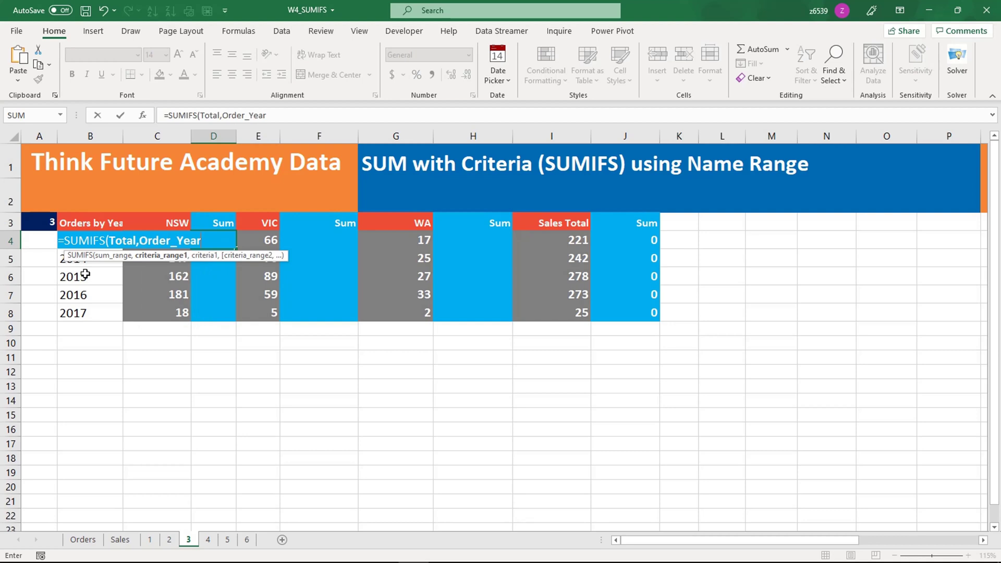
text(,)
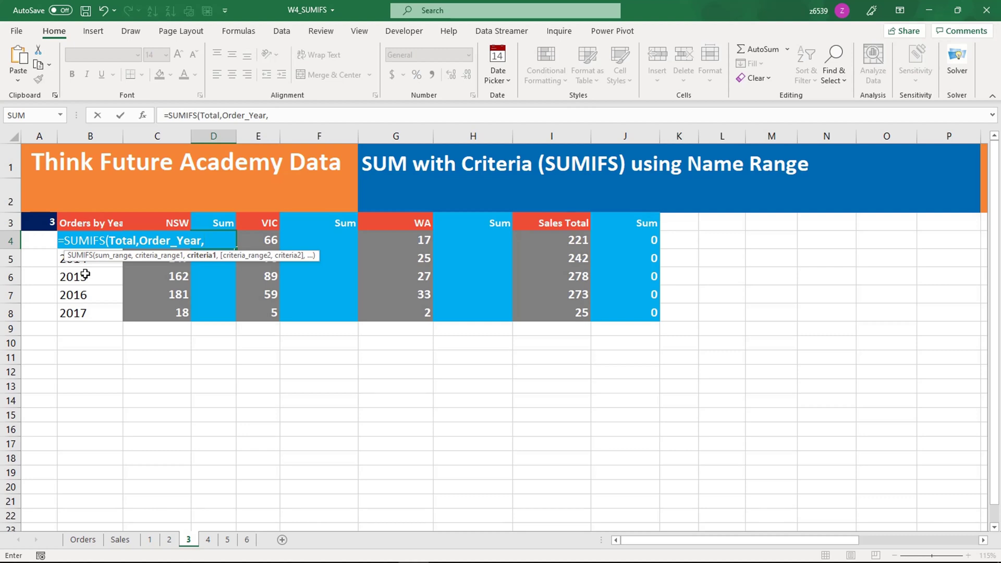
text(b4,)
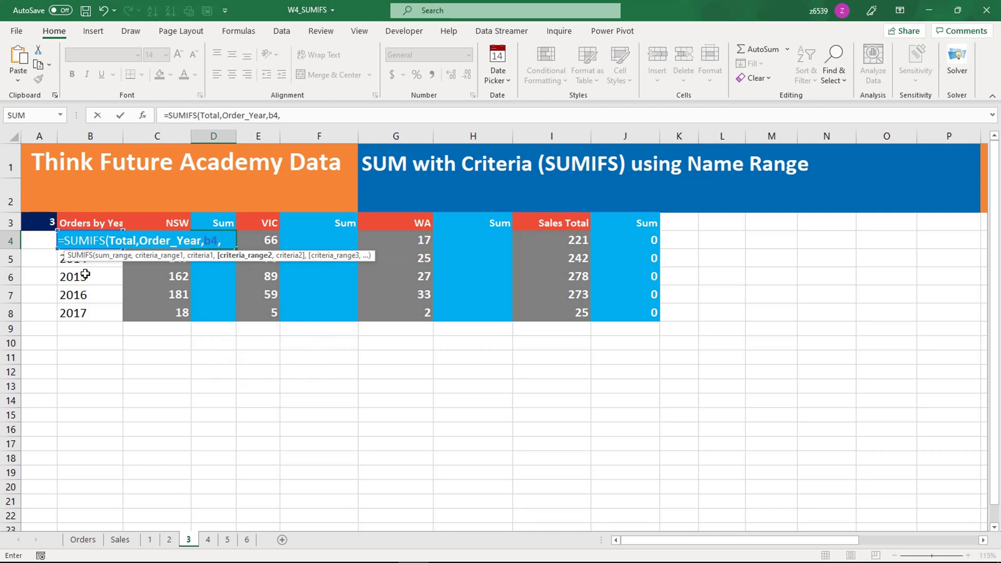
- Complete the SUMIFS formula in D4 with the named range State as second criteria range and the NSW header C3 as its criterion
text(sta)
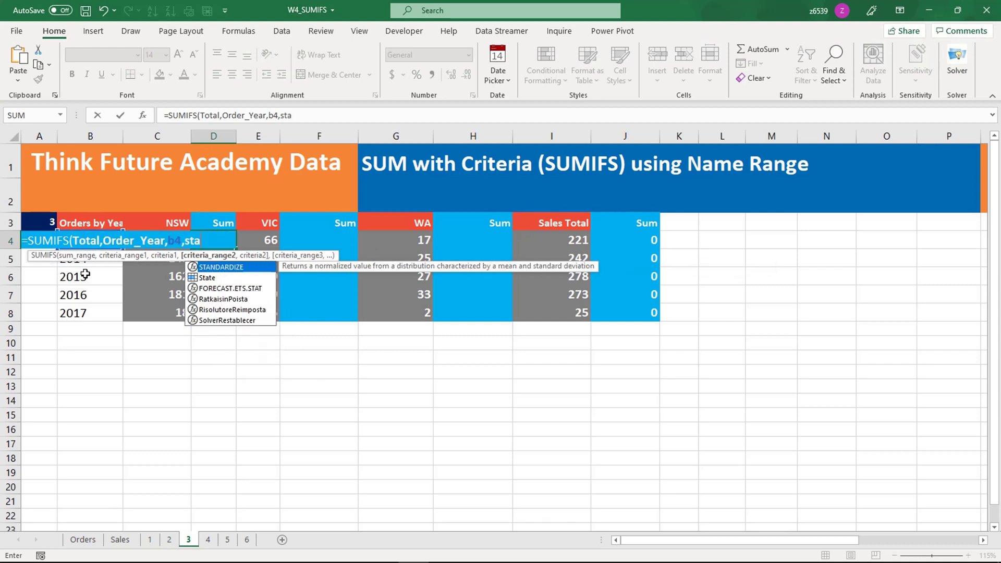
text(te)
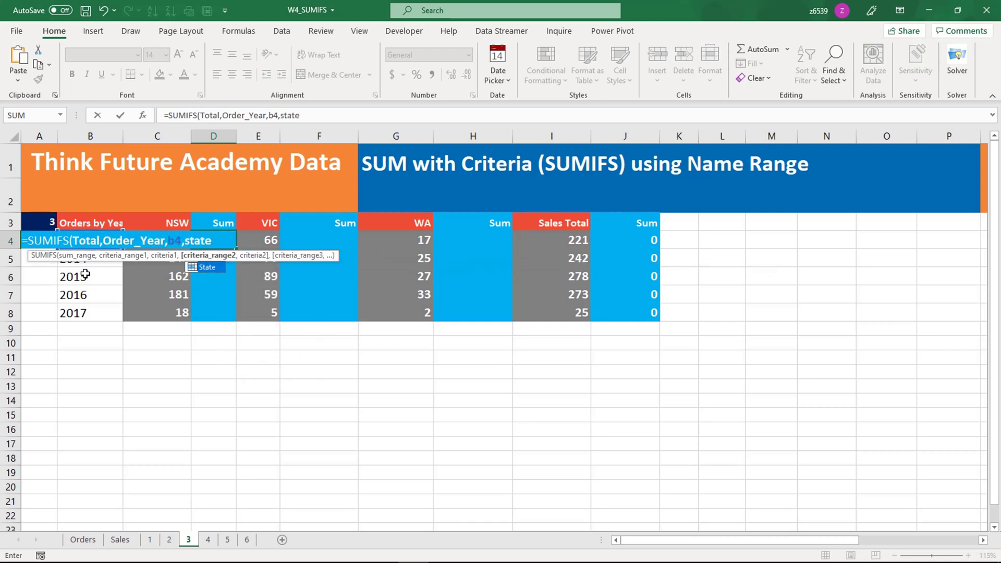
text(,)
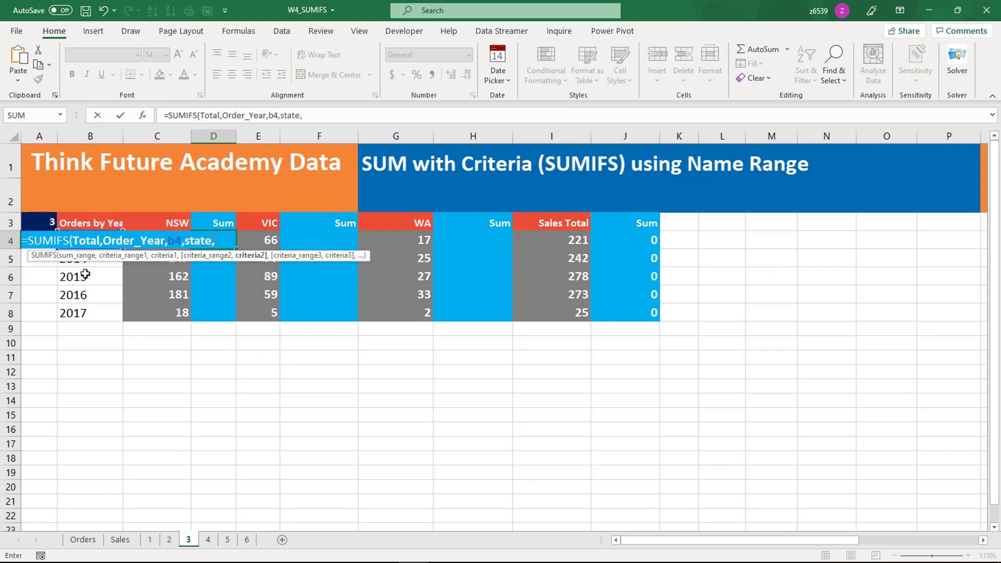
click(175, 224)
key(Return)
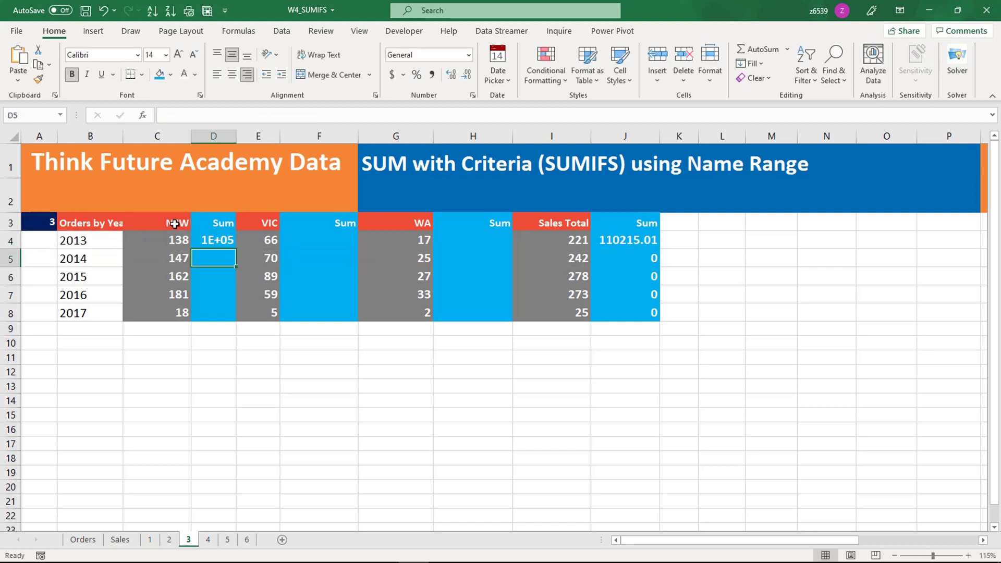
- Apply the comma number style to D4 and autofit column D to its contents
drag(237, 137, 251, 138)
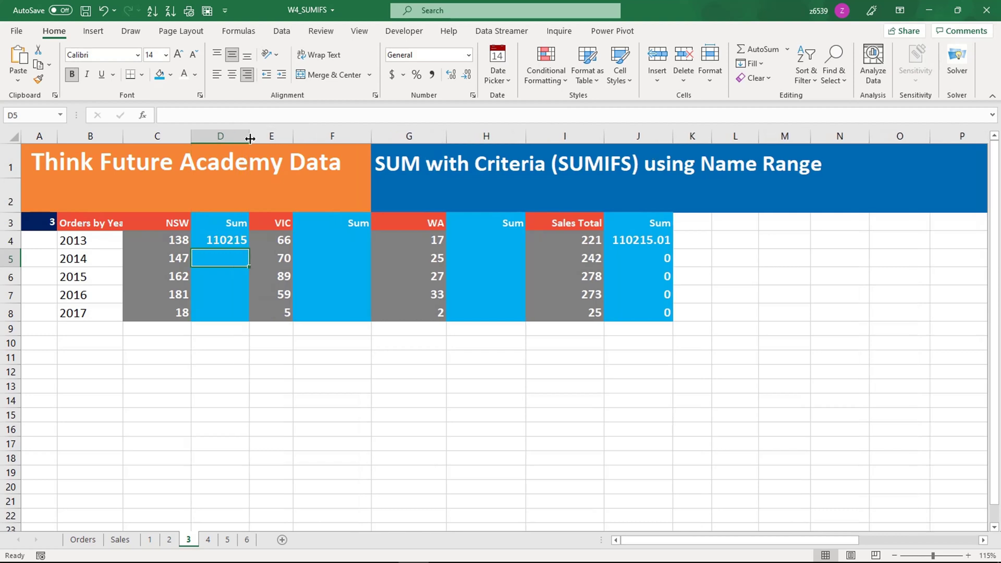
click(235, 240)
click(432, 76)
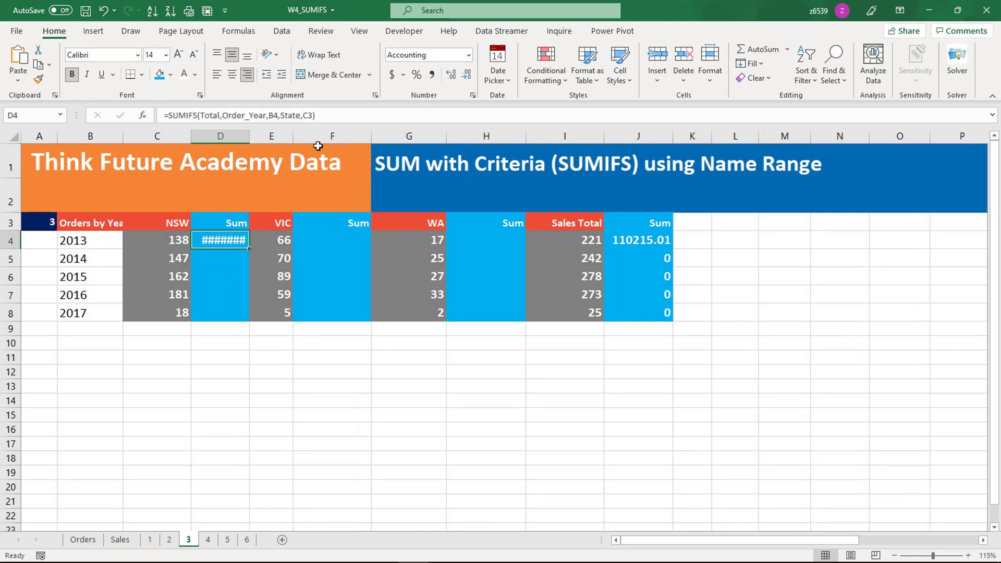
double_click(250, 136)
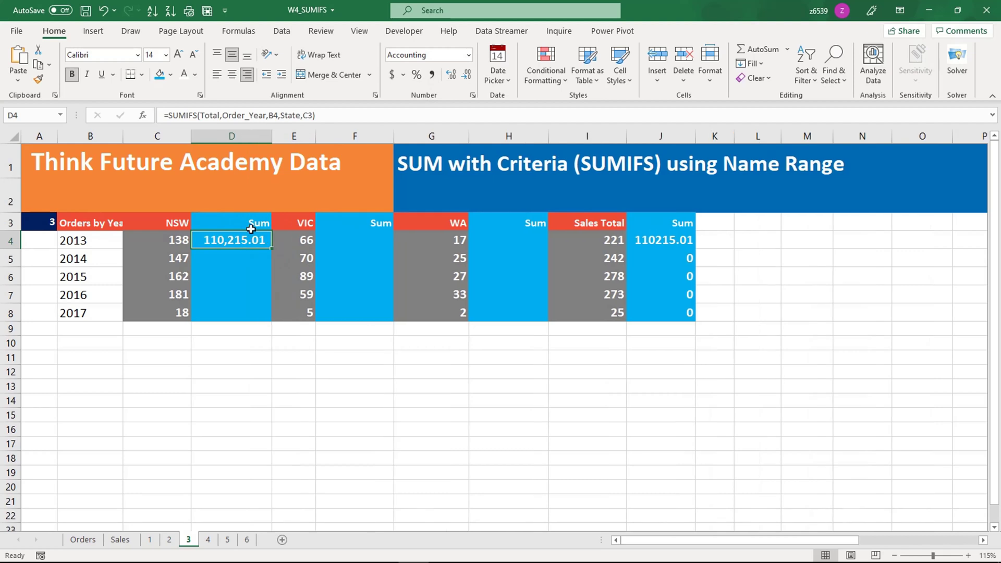
- Try to copy the 2013 NSW sum formula down through the 2017 row with its relative references
drag(272, 250, 253, 315)
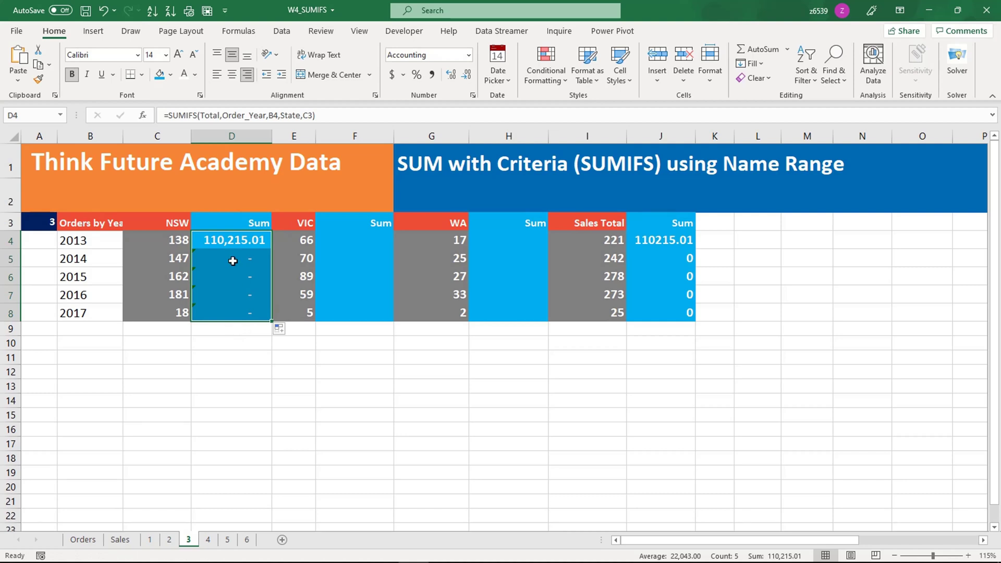
- In the D4 formula, lock only the column of the year criterion by making the reference $B4
click(230, 240)
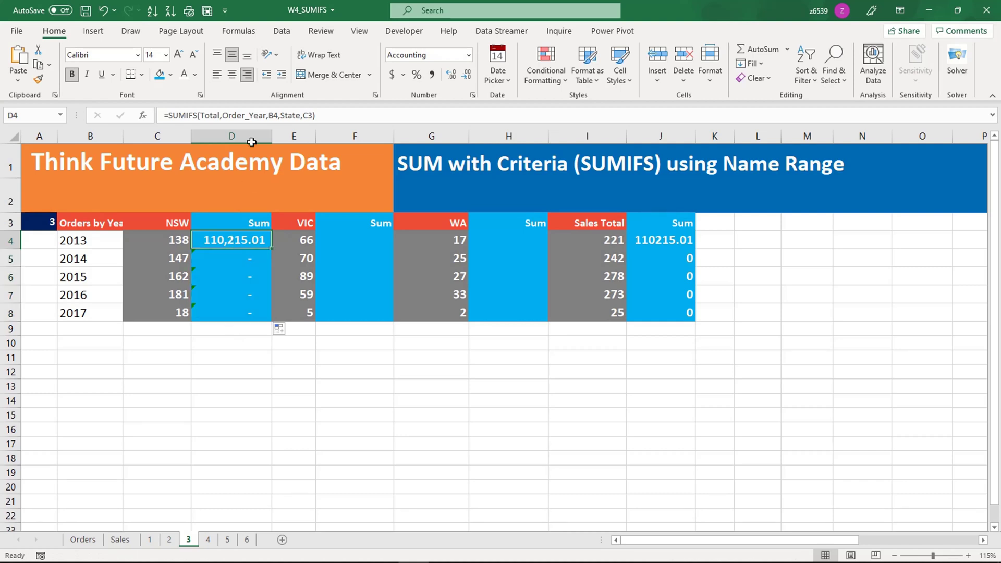
click(273, 115)
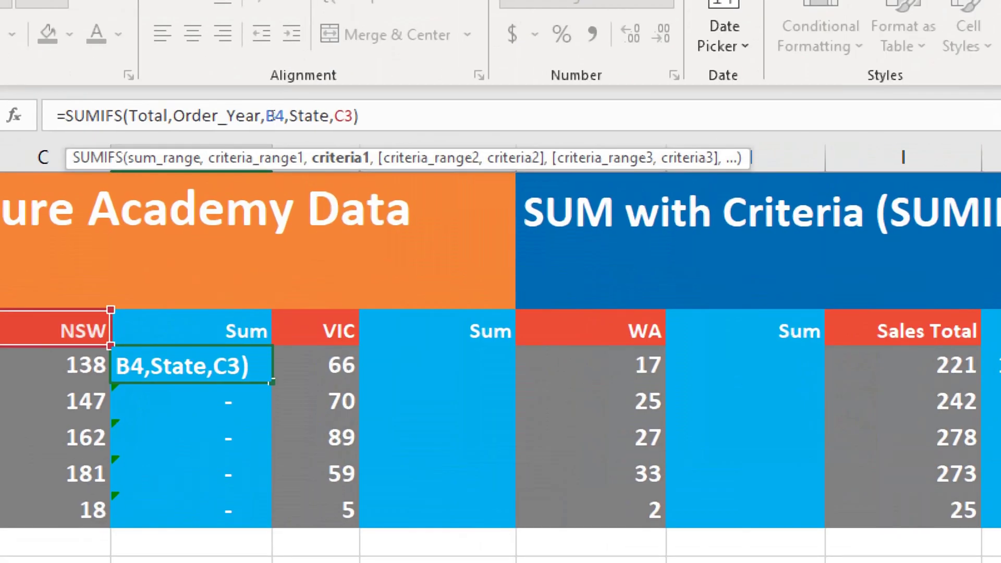
key(F4)
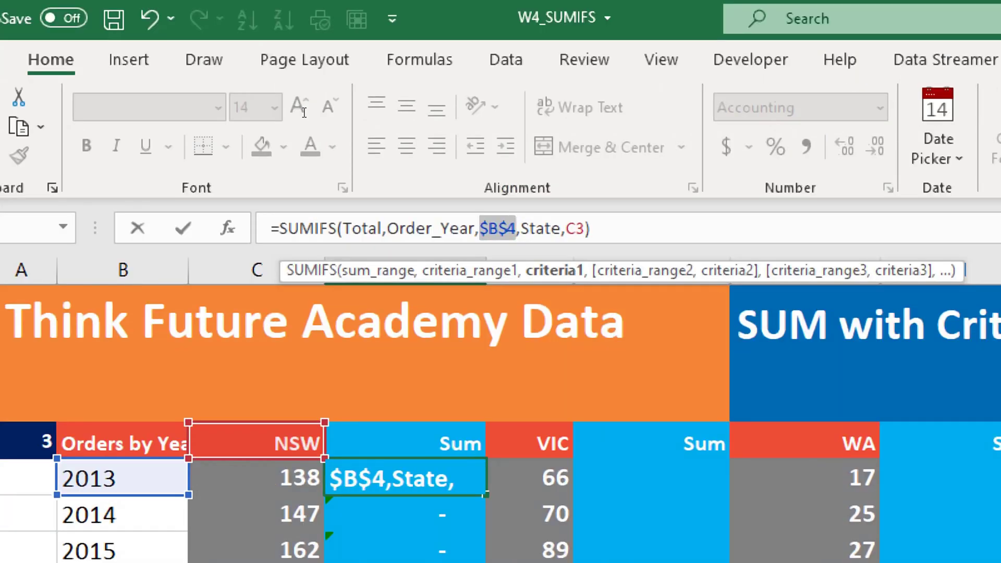
key(F4)
key(F4)
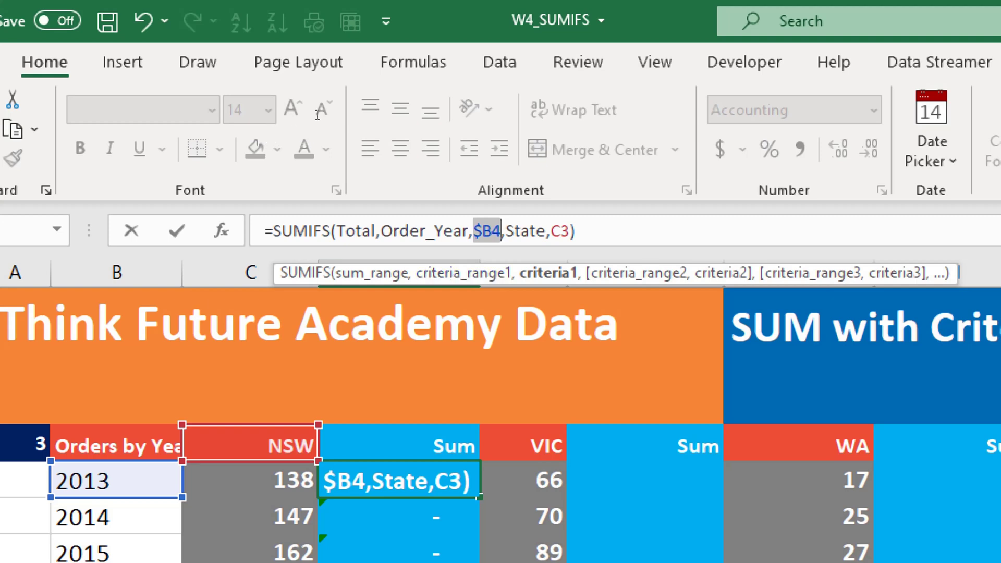
- Lock only the row of the state criterion in the D4 formula by making the reference C$3, and commit the formula
key(Right)
key(Right)
key(Right)
key(Right)
key(Right)
key(Right)
key(Right)
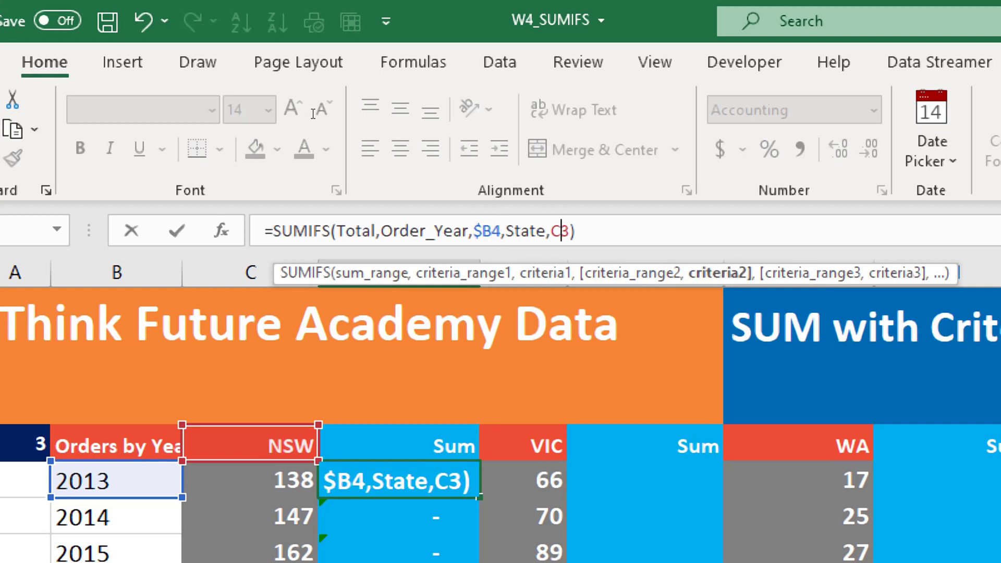
key(F4)
key(F4)
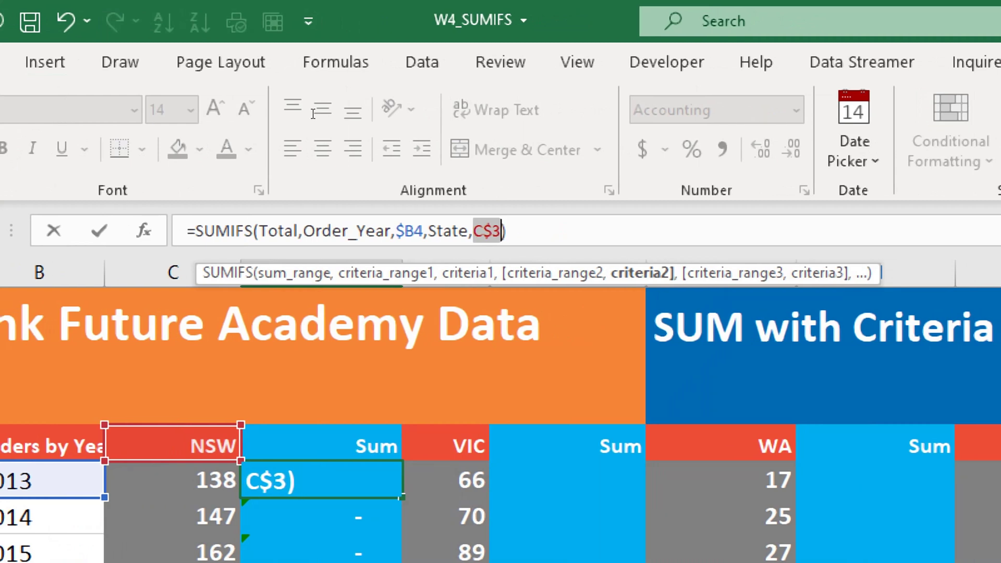
key(Return)
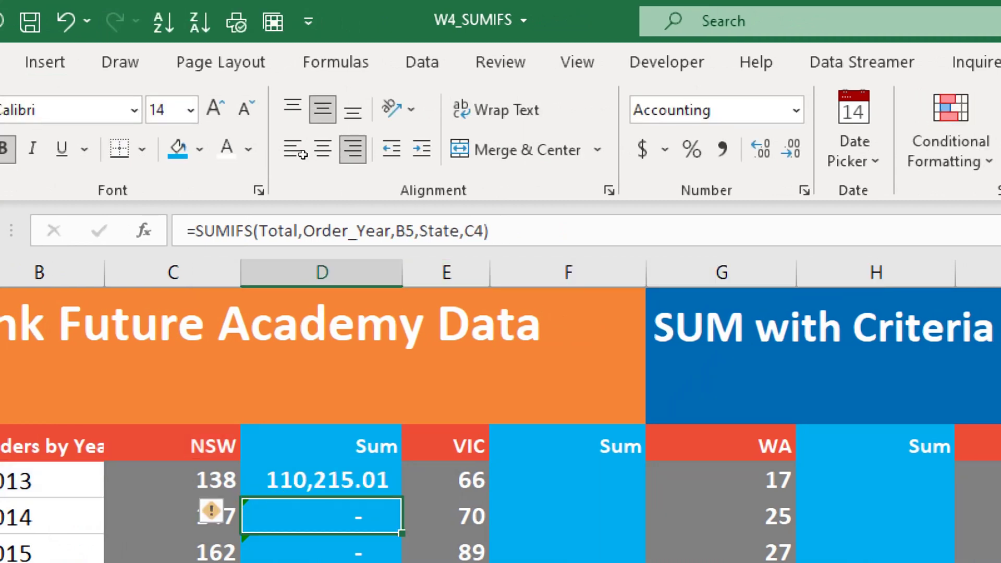
- Fill the corrected 2013 NSW sum formula down into D5:D8, covering 2014 through 2017
scroll(296, 171, down, 1)
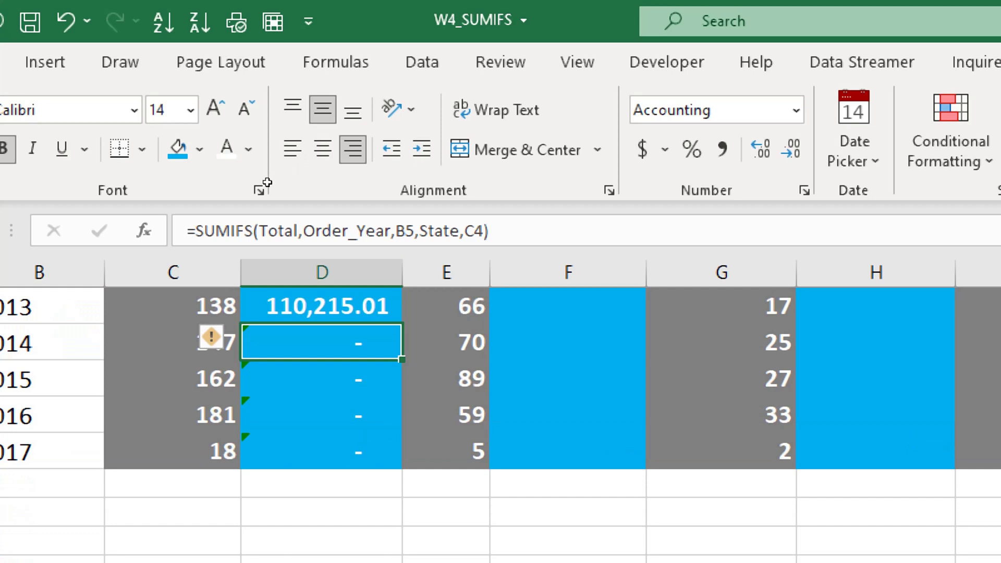
key(ctrl+d)
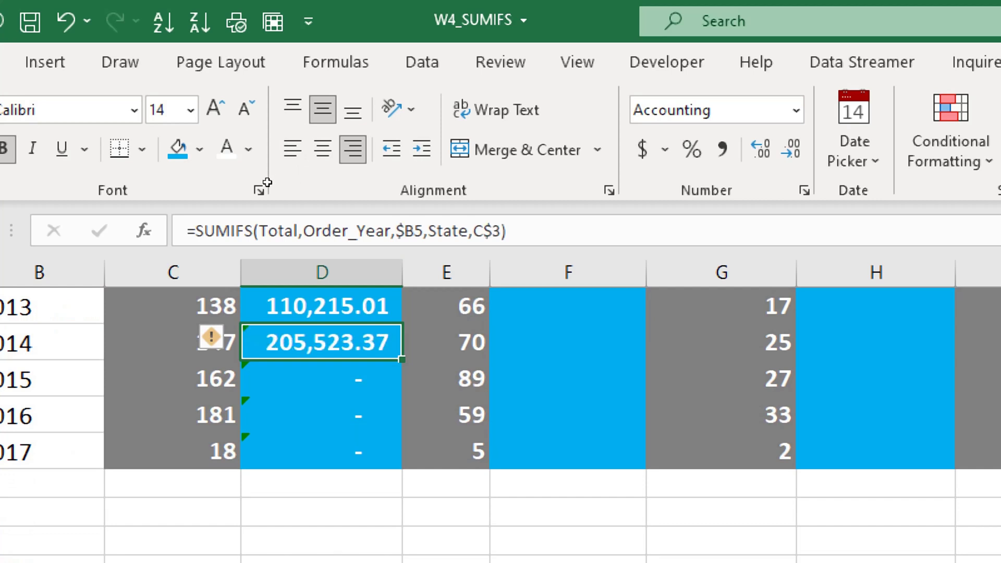
key(Down)
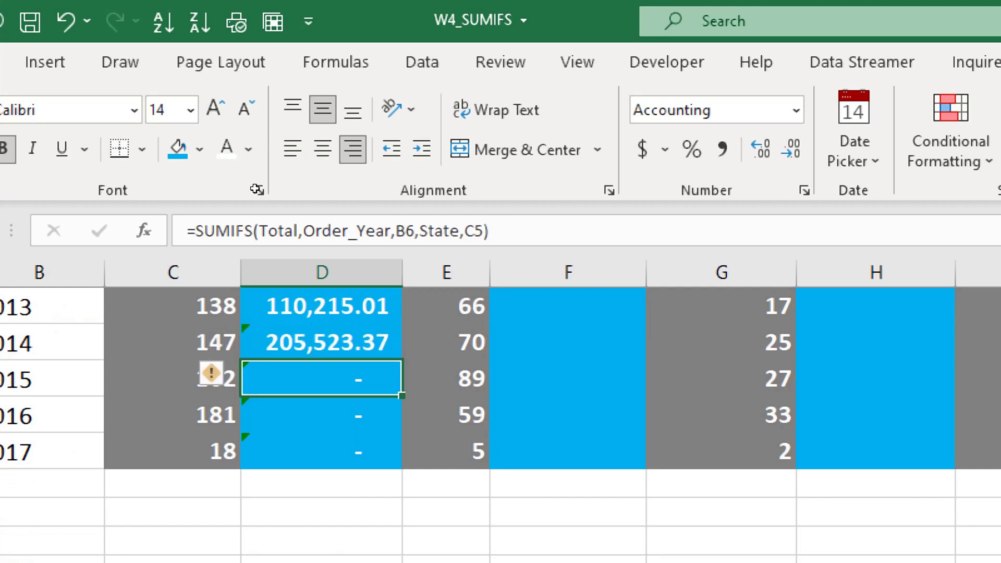
key(ctrl+d)
key(Down)
key(ctrl+d)
key(Down)
key(ctrl+d)
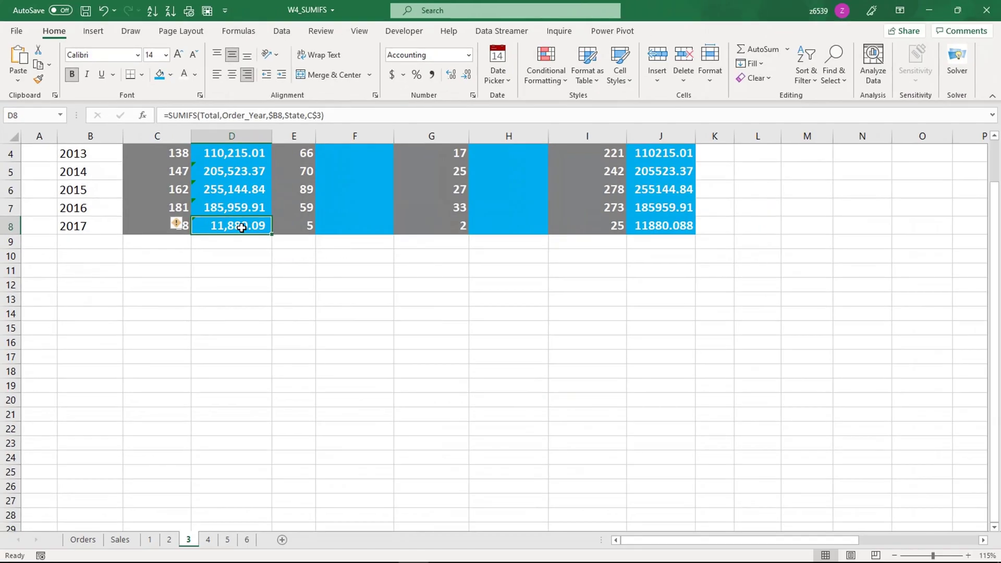
- Examine the SUMIFS formulas in D4, D5 and D6 to compare their year and state references
scroll(342, 454, up, 1)
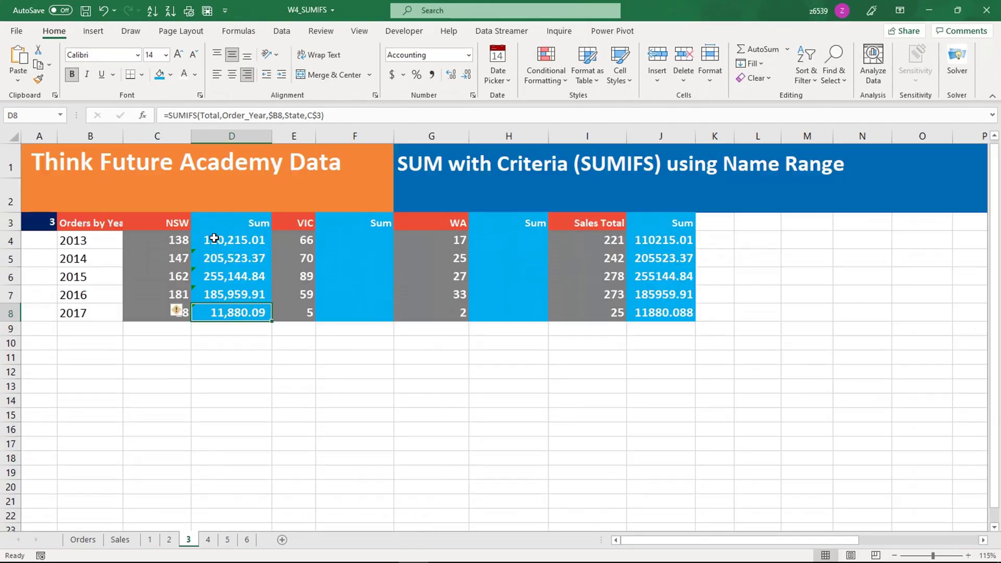
double_click(245, 241)
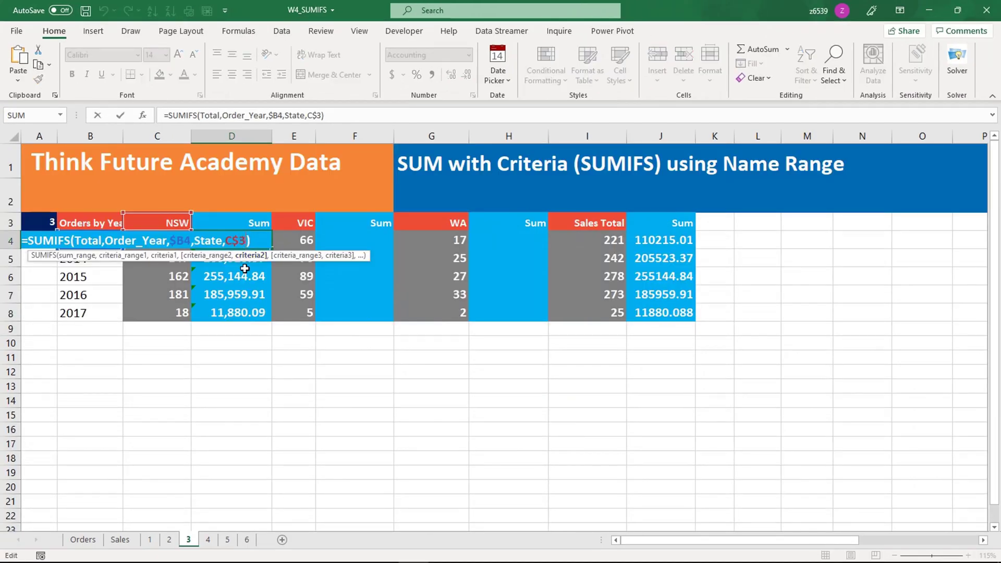
key(Escape)
double_click(242, 259)
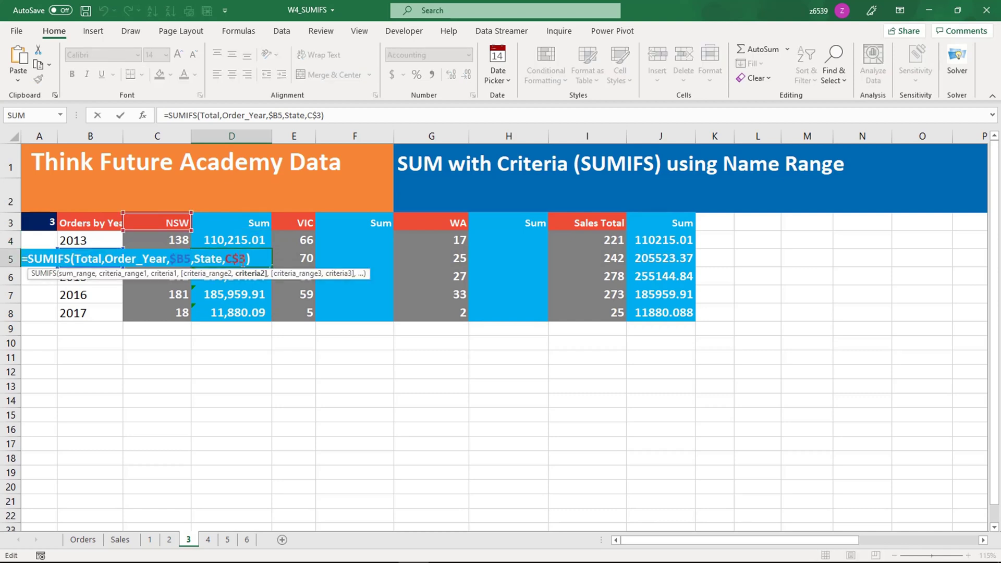
key(Escape)
double_click(238, 277)
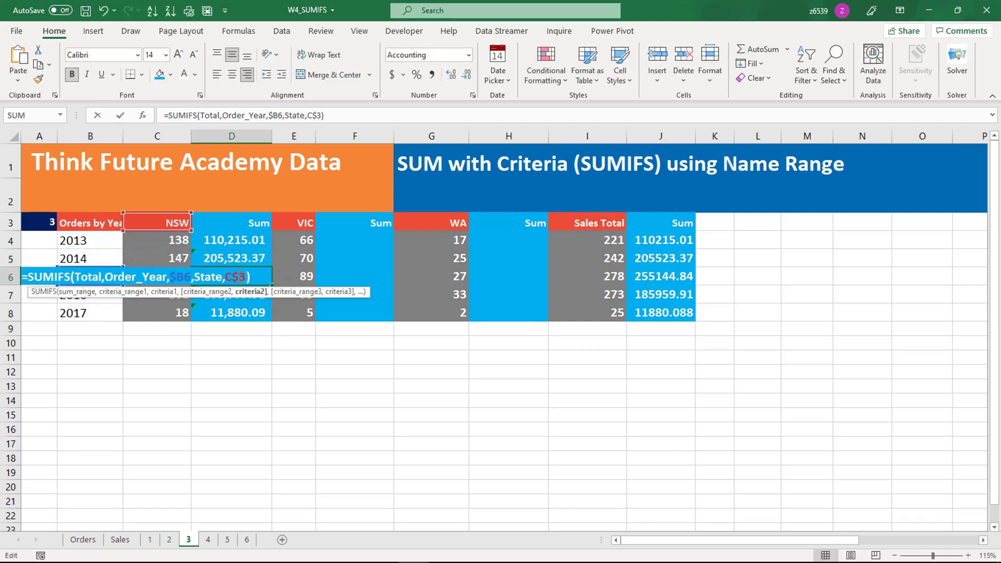
key(Escape)
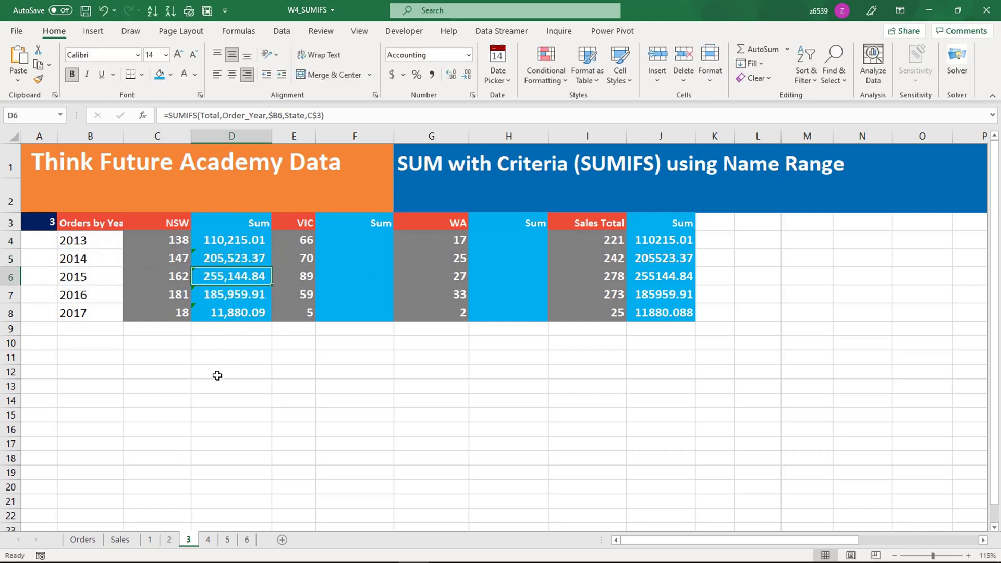
- Fill the 2013 NSW sum formula from D4 down through D8 again and check the copied cells
ctrl+scroll(226, 358, up, 1)
drag(640, 541, 625, 540)
click(280, 254)
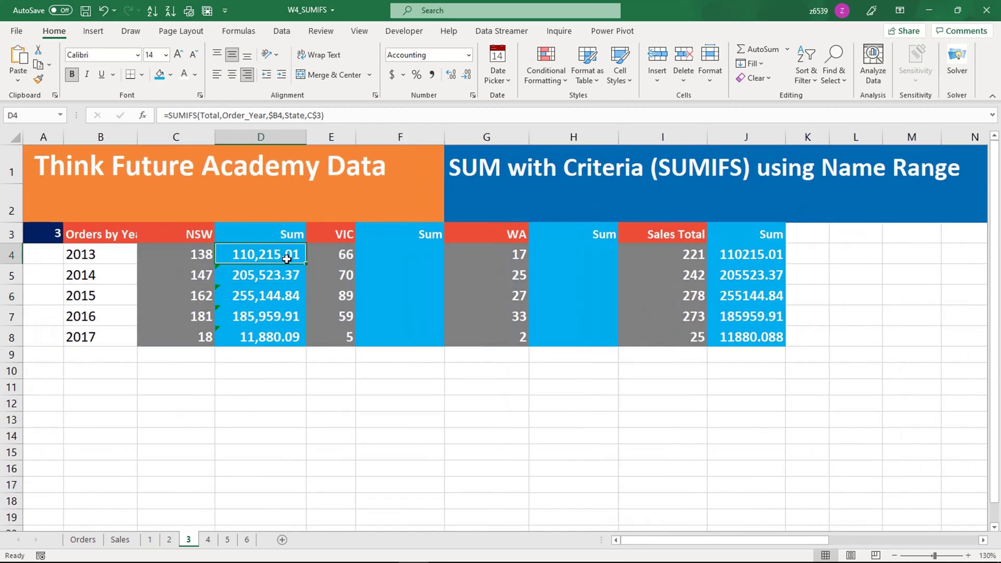
drag(307, 264, 307, 346)
click(271, 359)
click(266, 311)
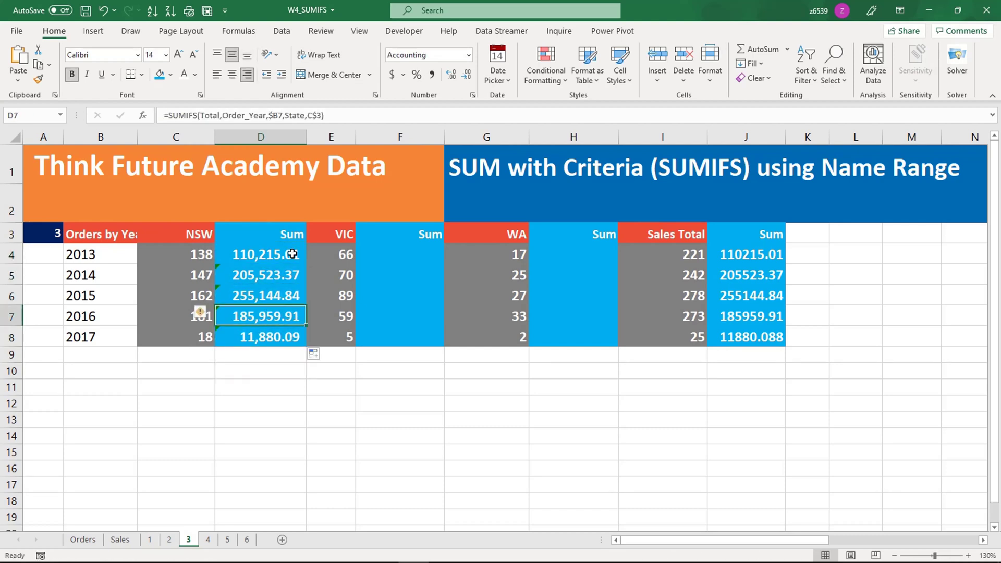
click(290, 256)
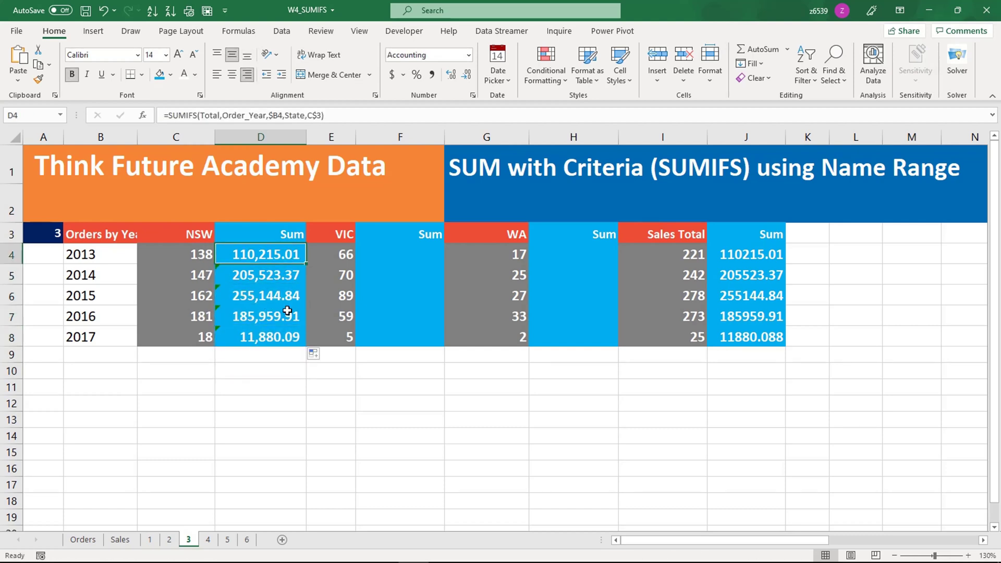
- Examine the mixed references $B4 and C$3 in the D4 formula, leaving the formula as it is
click(274, 233)
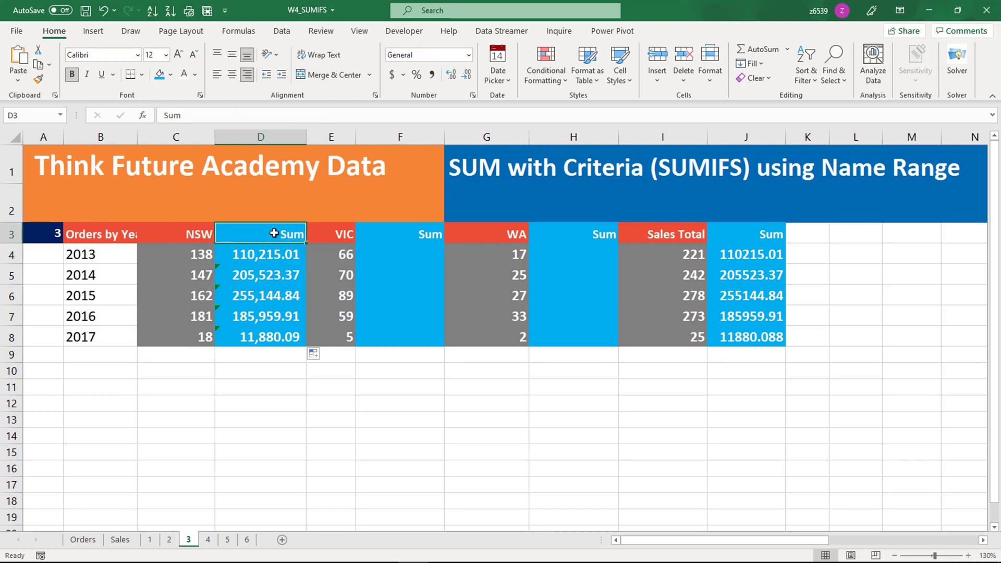
click(265, 251)
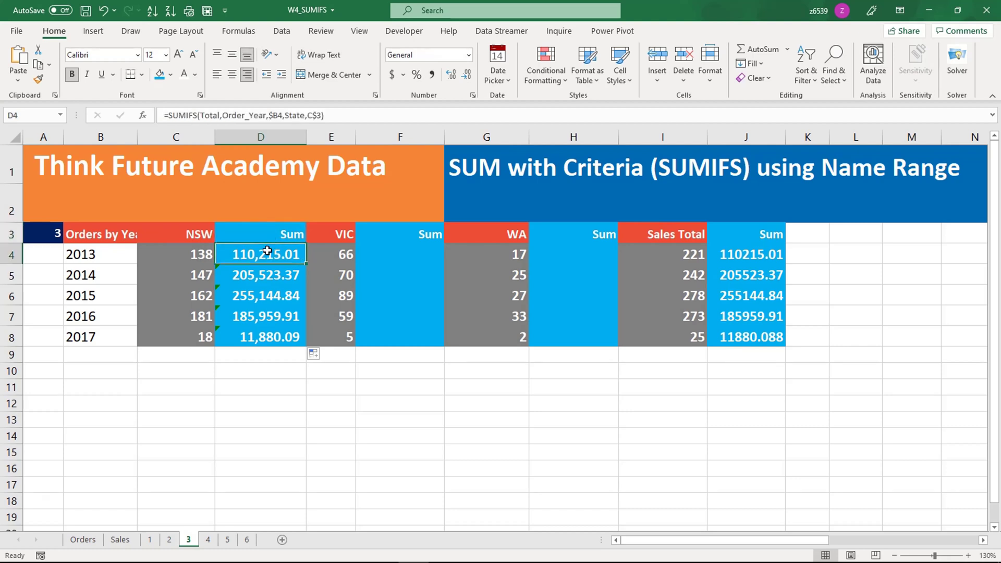
click(315, 114)
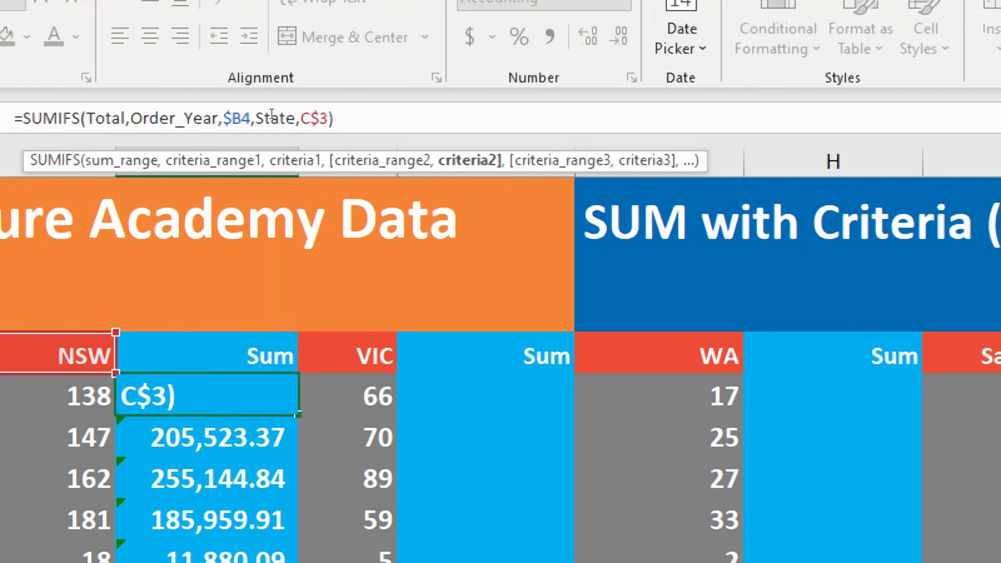
key(Left)
key(Left)
key(Left)
key(Left)
key(Left)
key(Left)
key(Left)
key(Left)
key(Left)
key(Left)
key(Left)
key(Left)
key(Left)
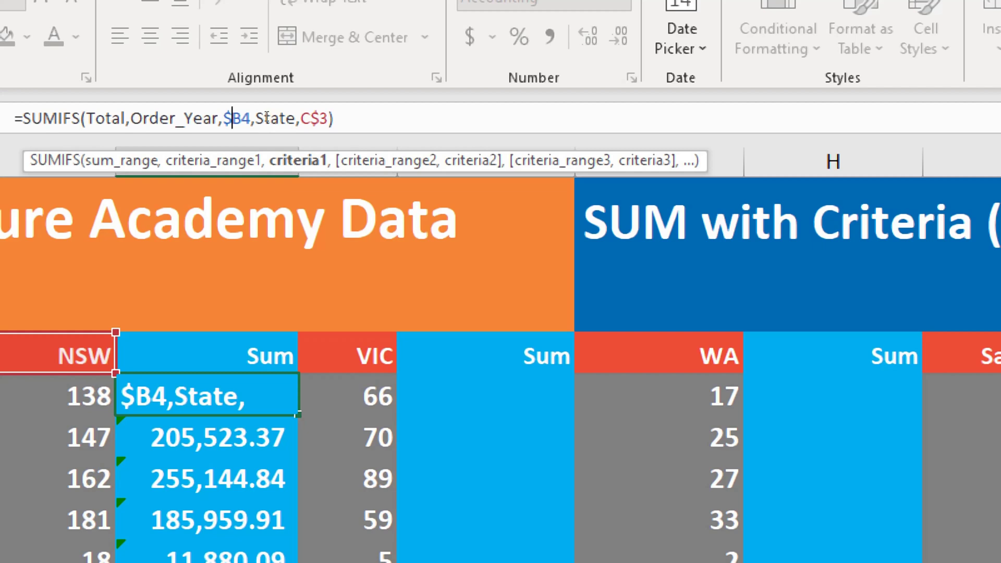
key(ctrl+Return)
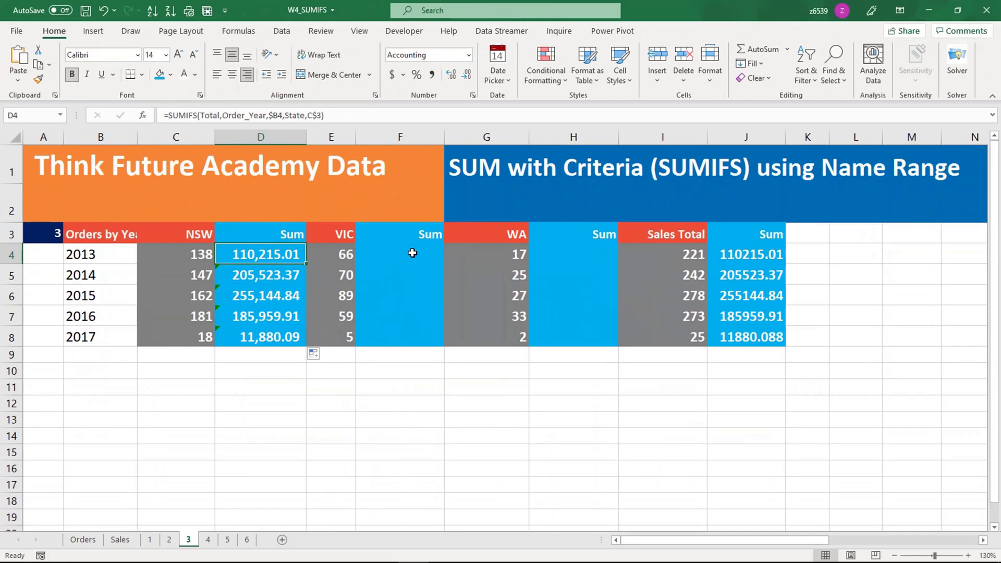
- Copy the D4 sum formula to the 2013 VIC sum cell F4 and fill it down through F8
click(511, 393)
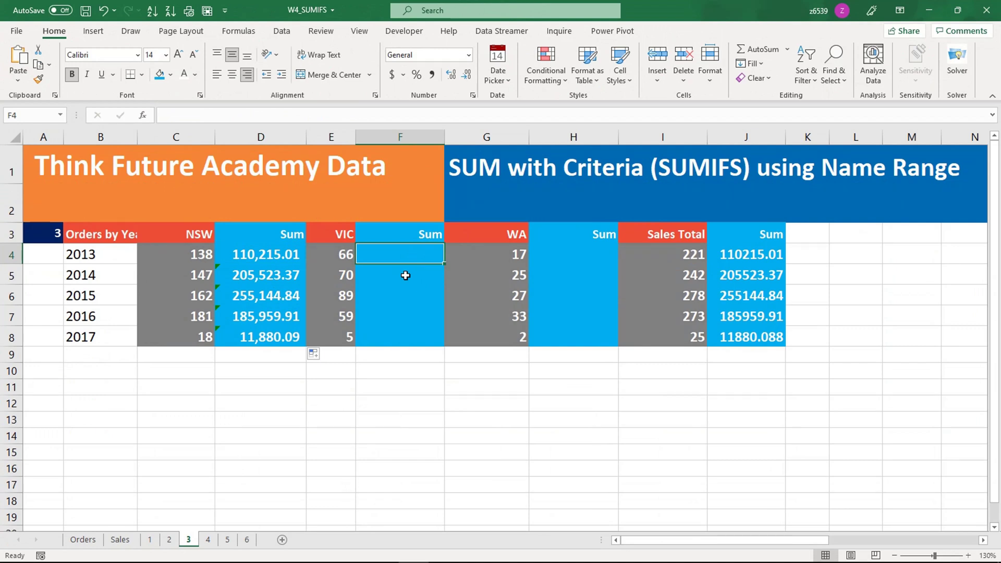
click(284, 257)
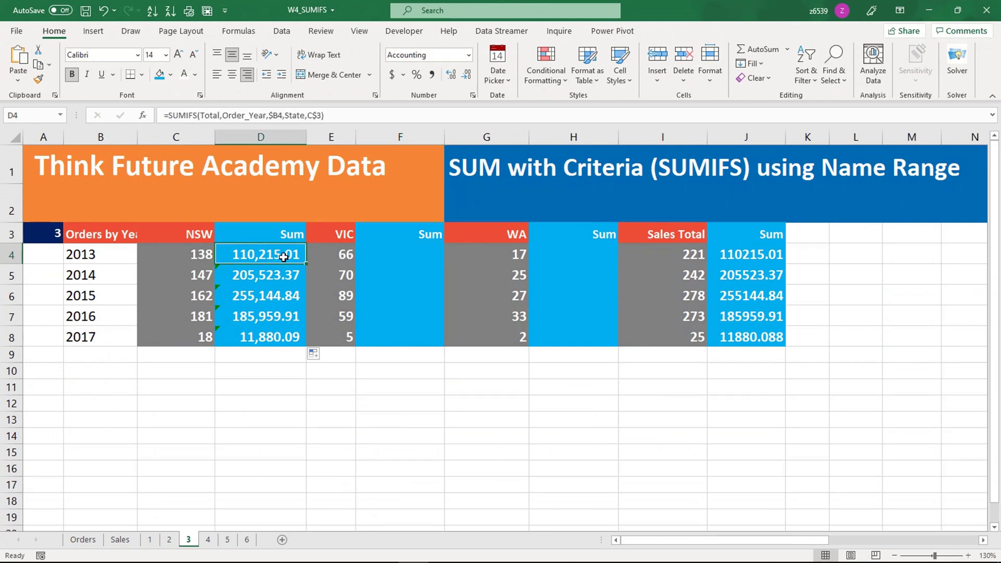
key(ctrl+c)
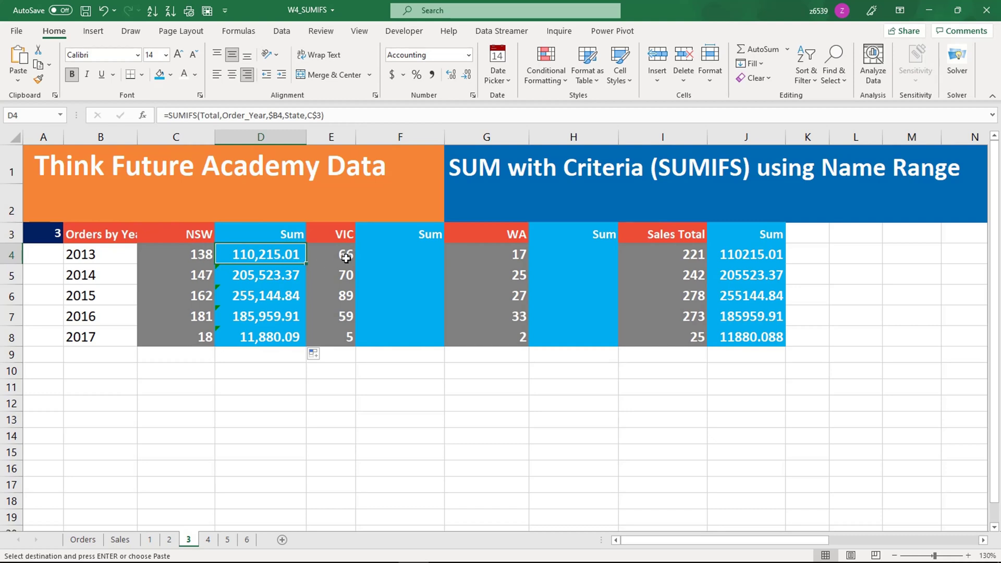
click(381, 257)
key(ctrl+v)
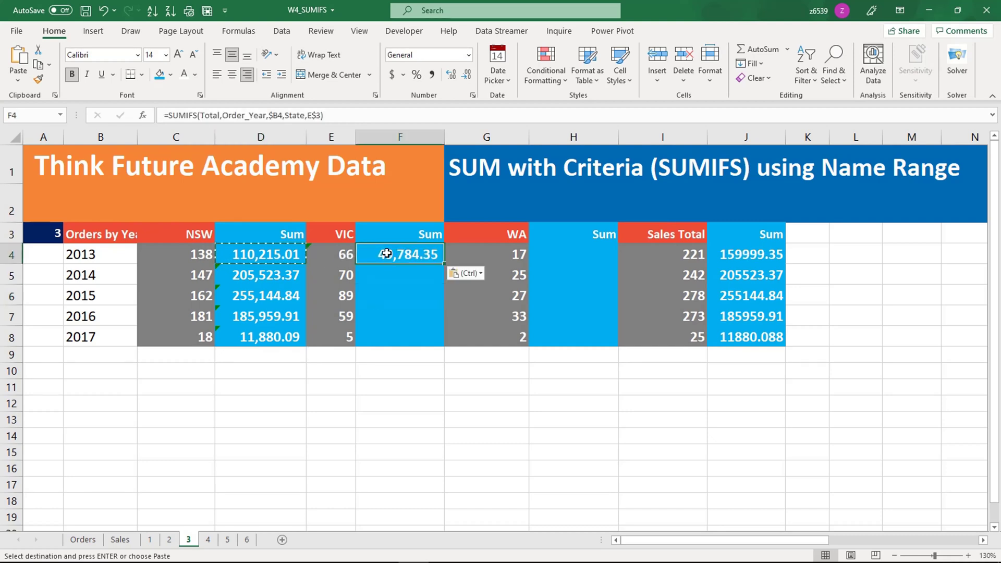
double_click(385, 256)
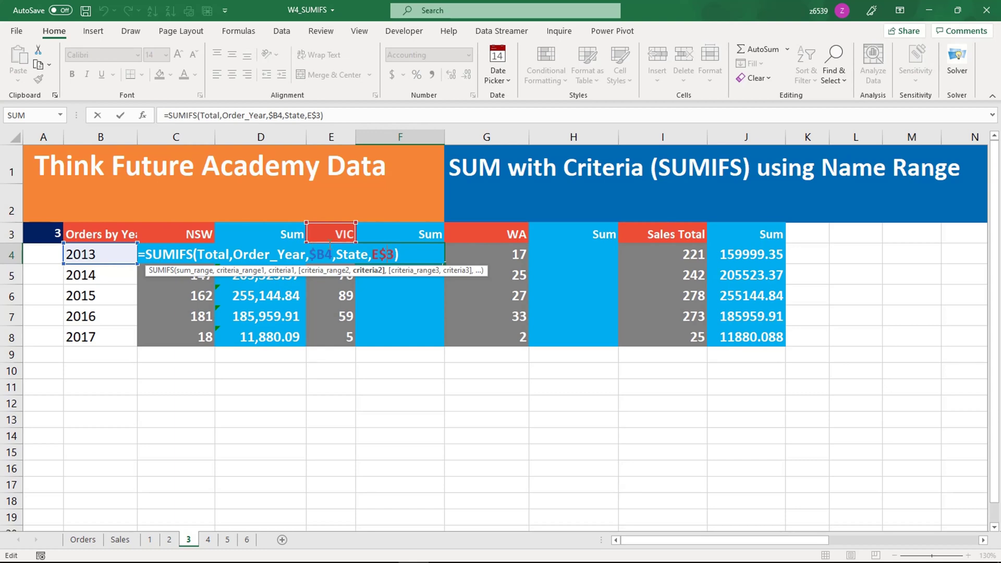
key(ctrl+Return)
drag(444, 264, 431, 339)
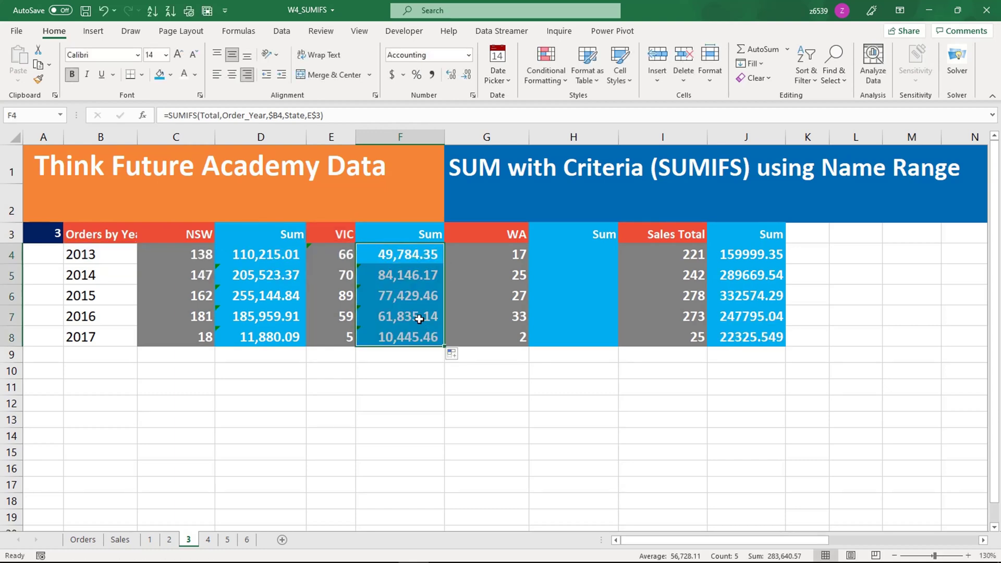
click(422, 321)
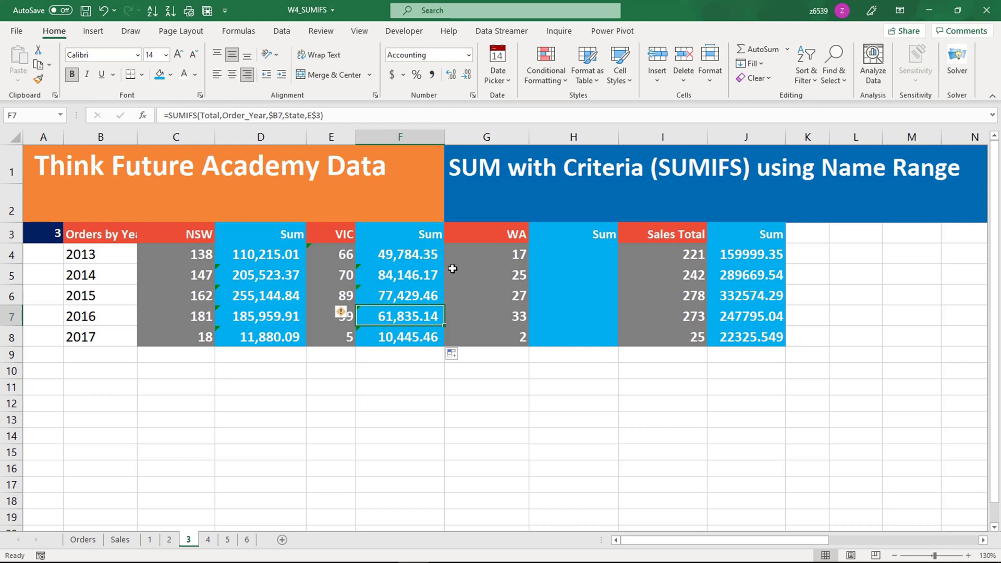
- Copy the F4 sum formula to the 2013 WA sum cell H4 and fill it down through H8
click(415, 252)
key(ctrl+c)
click(566, 255)
key(ctrl+v)
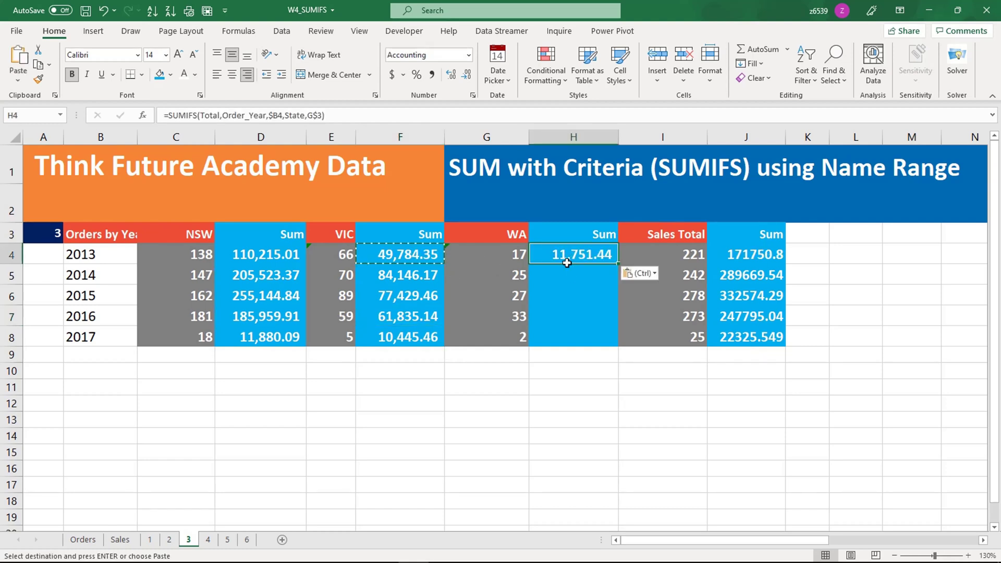
drag(617, 264, 611, 340)
click(587, 300)
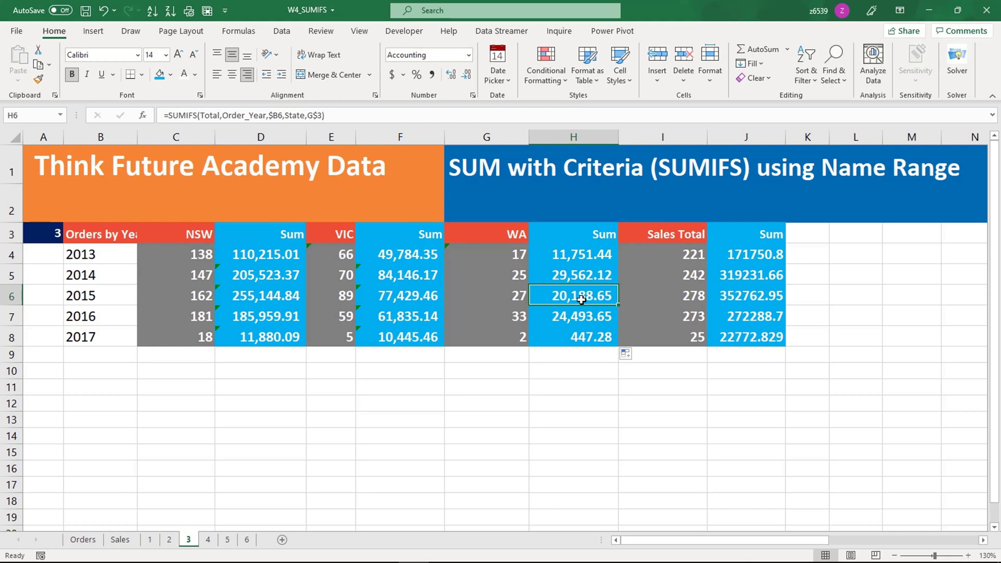
click(576, 257)
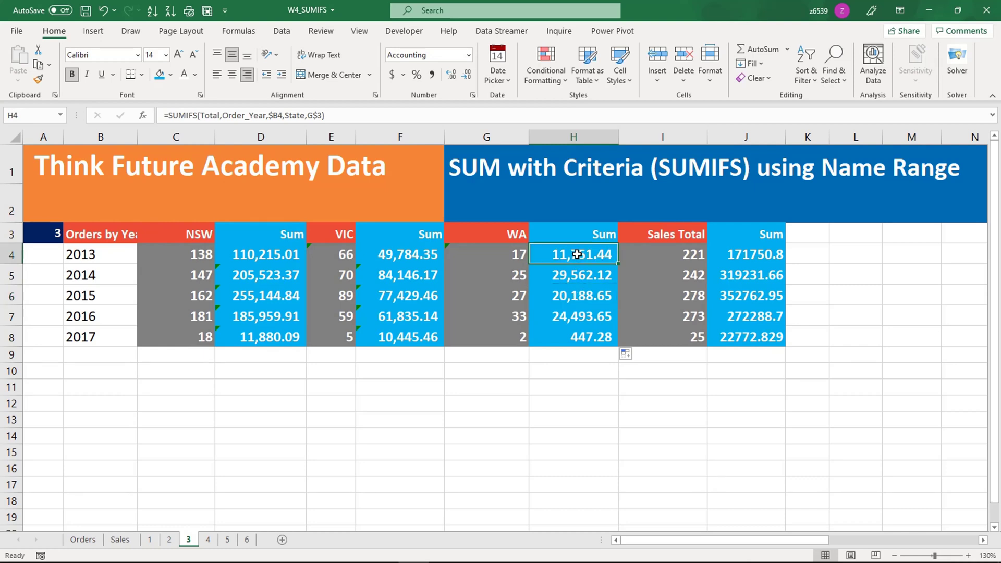
click(738, 257)
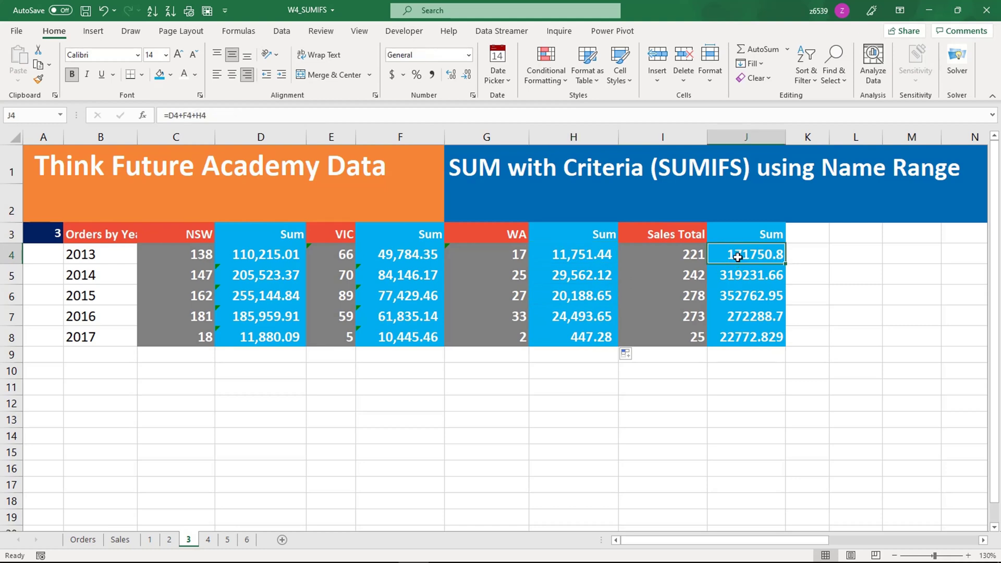
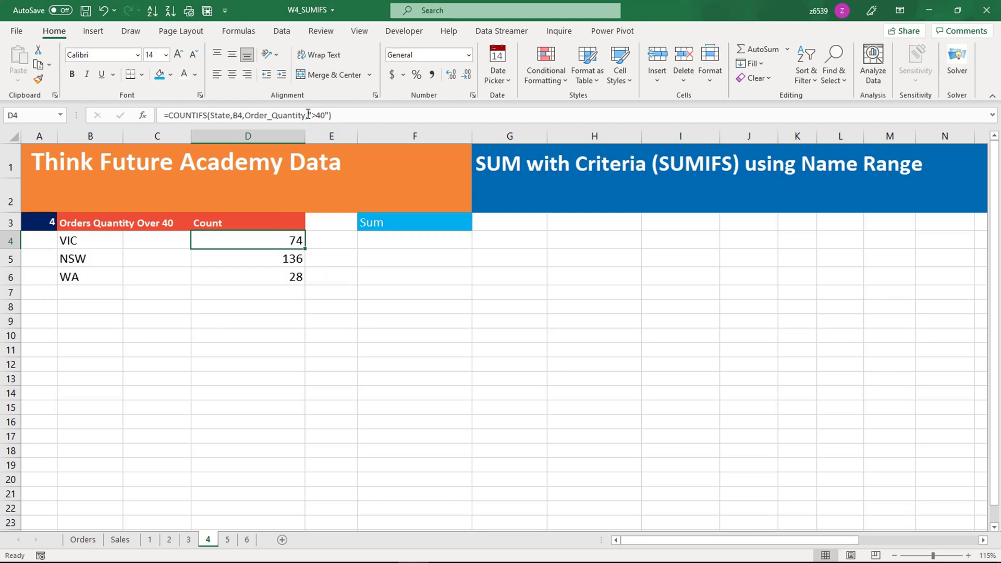
- Start a SUMIFS formula in F4 of sheet 4 with the named range Total as the sum range
click(381, 240)
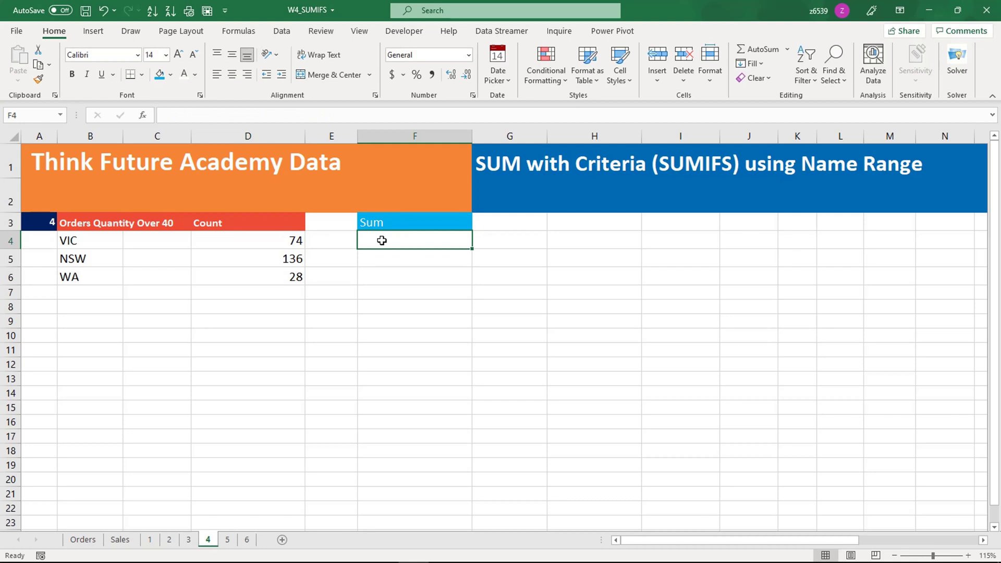
text(=s)
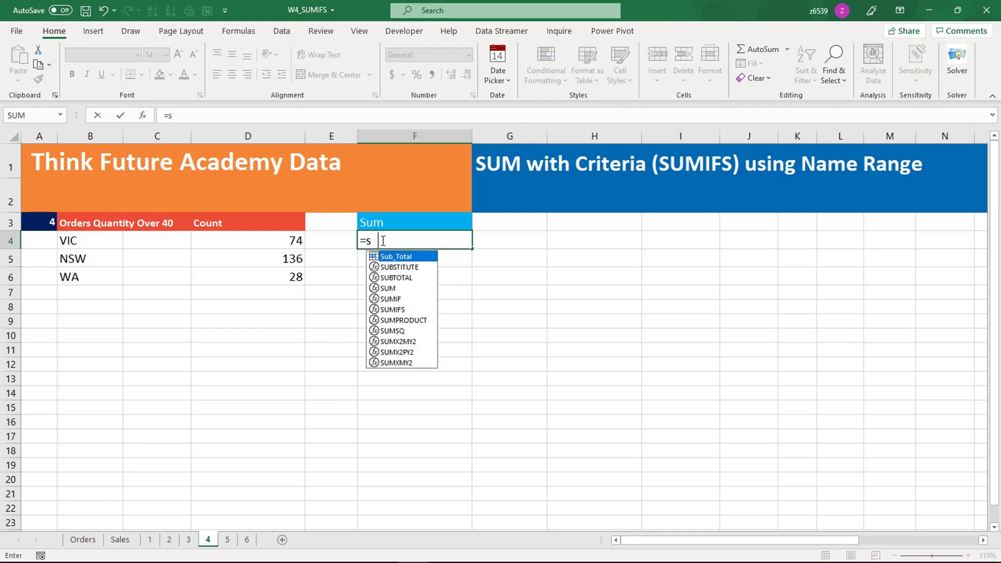
text(umifs)
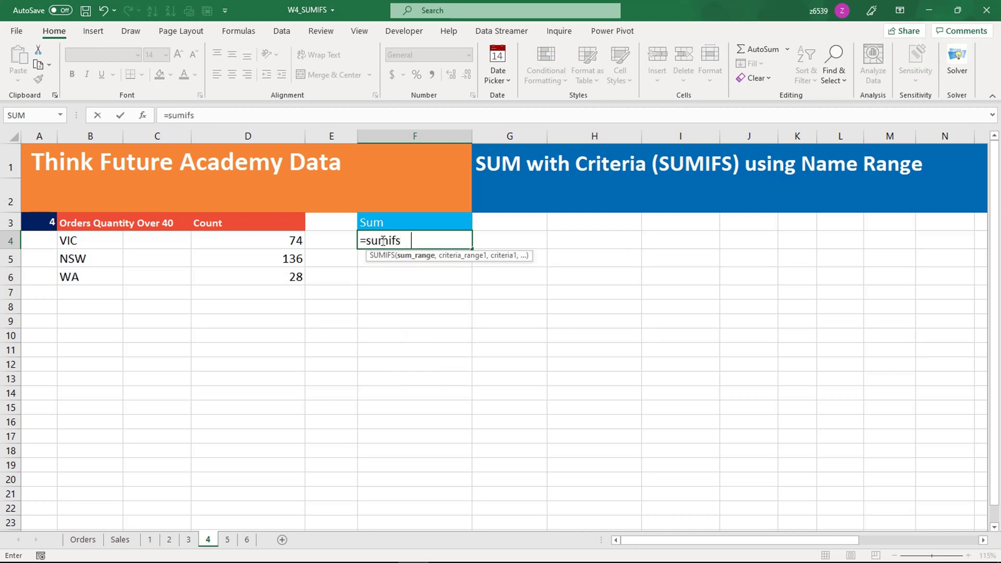
key(BackSpace)
key(Tab)
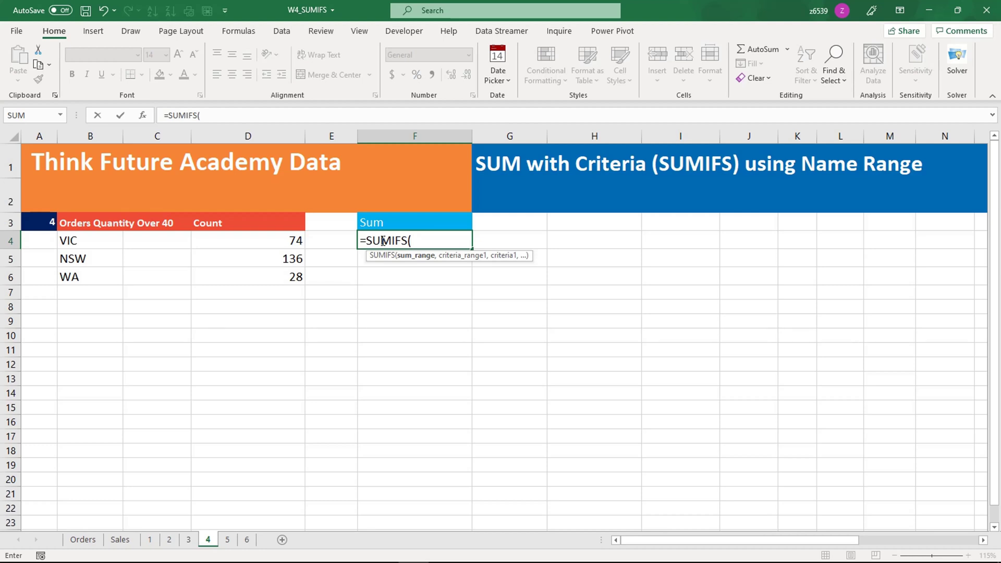
text(tot)
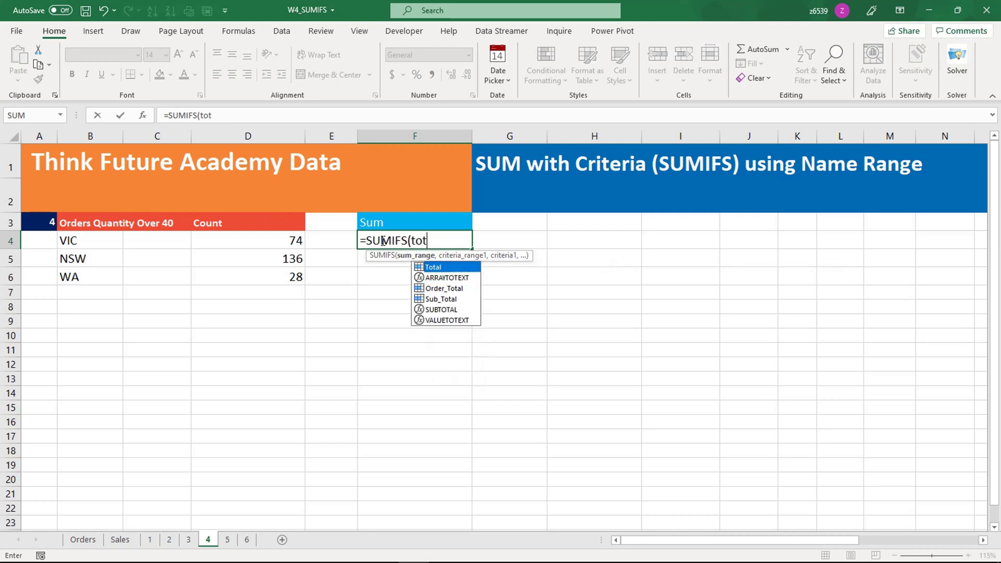
text(al)
key(Tab)
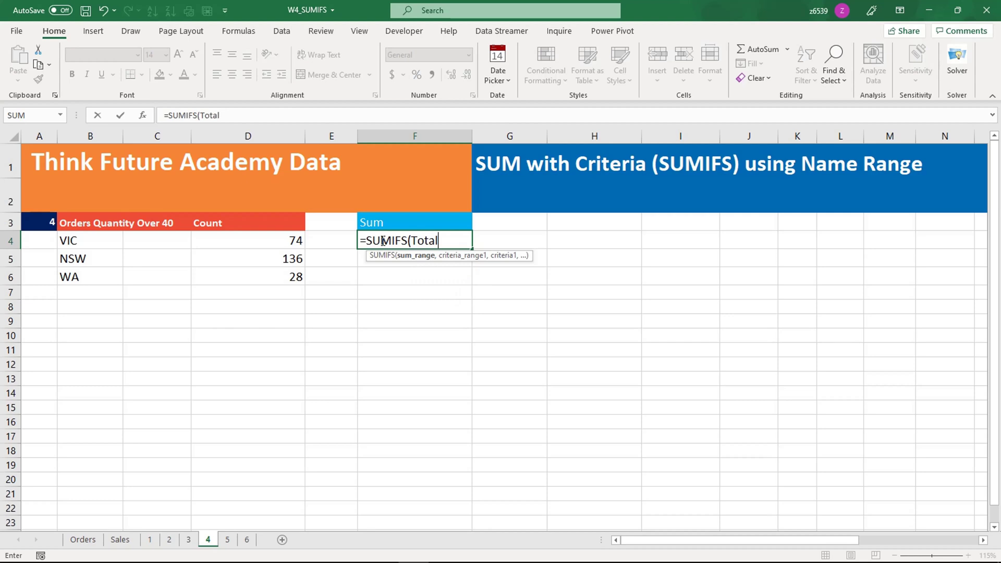
text(,)
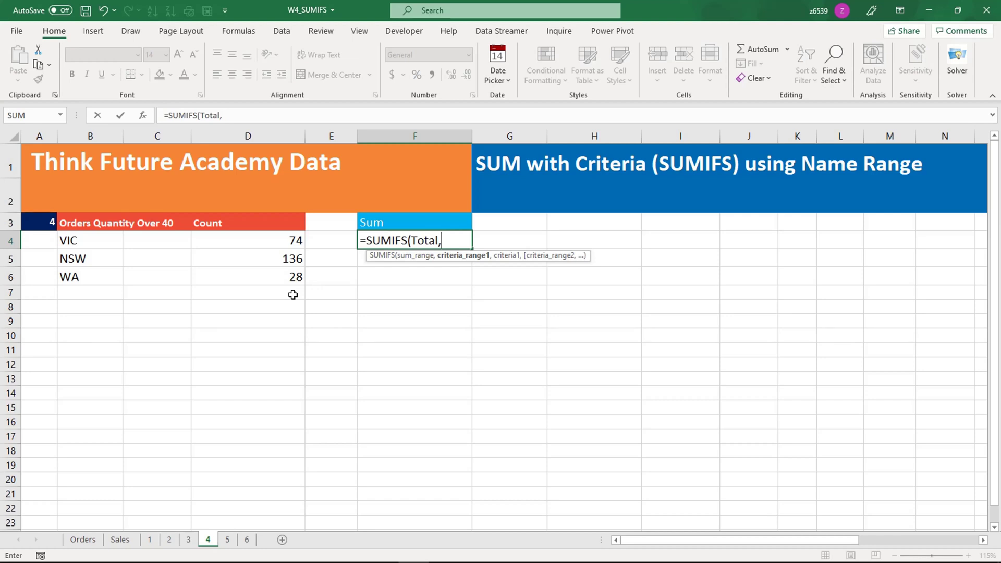
- Add the named range Order_Quantity as the first criteria range of the F4 formula
text(order)
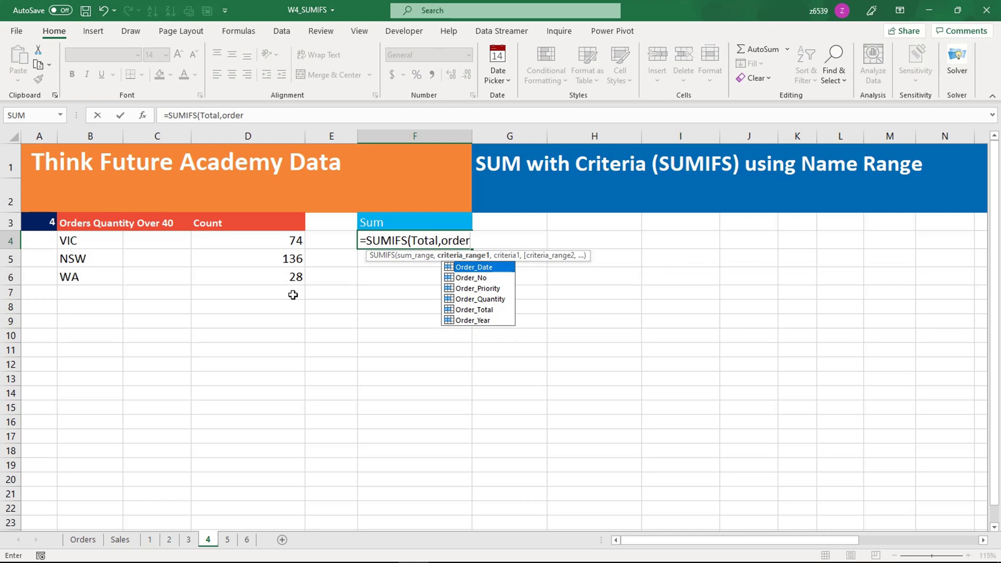
key(Down)
key(Down)
key(Down)
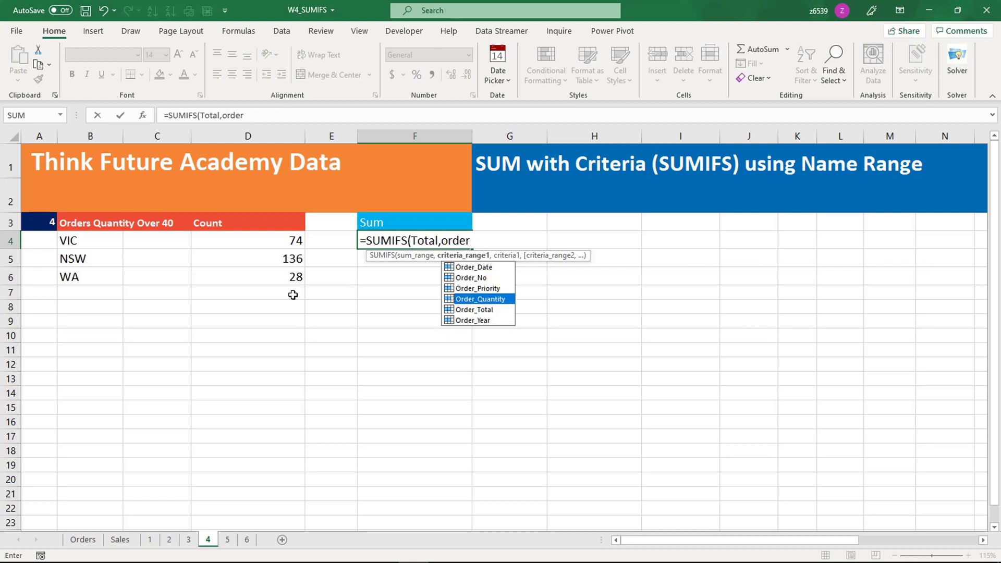
key(Tab)
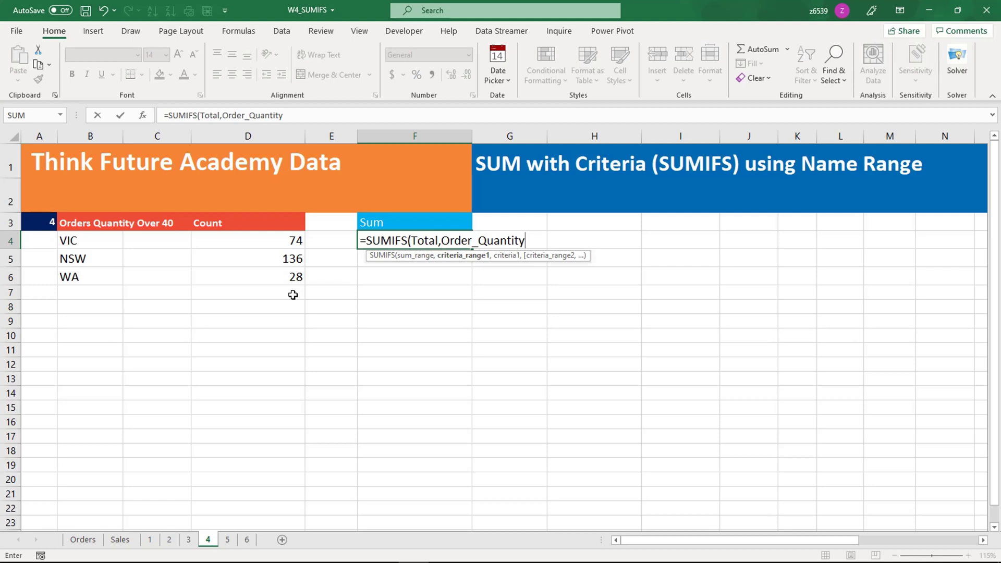
- Complete the F4 SUMIFS formula with the order quantity criterion ">40", the named range State and the VIC cell B4 as its criterion
text(,)
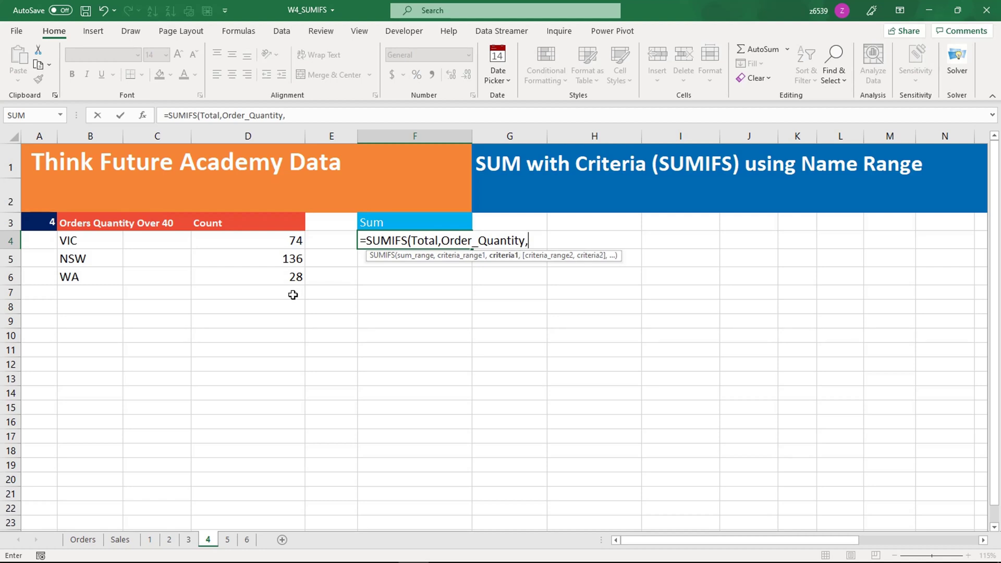
text(">40",)
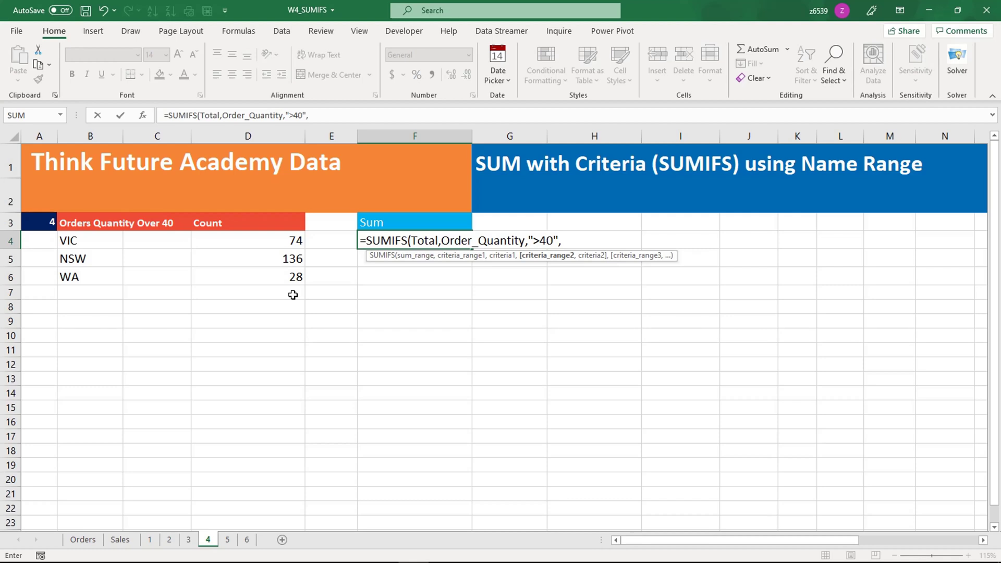
text(state)
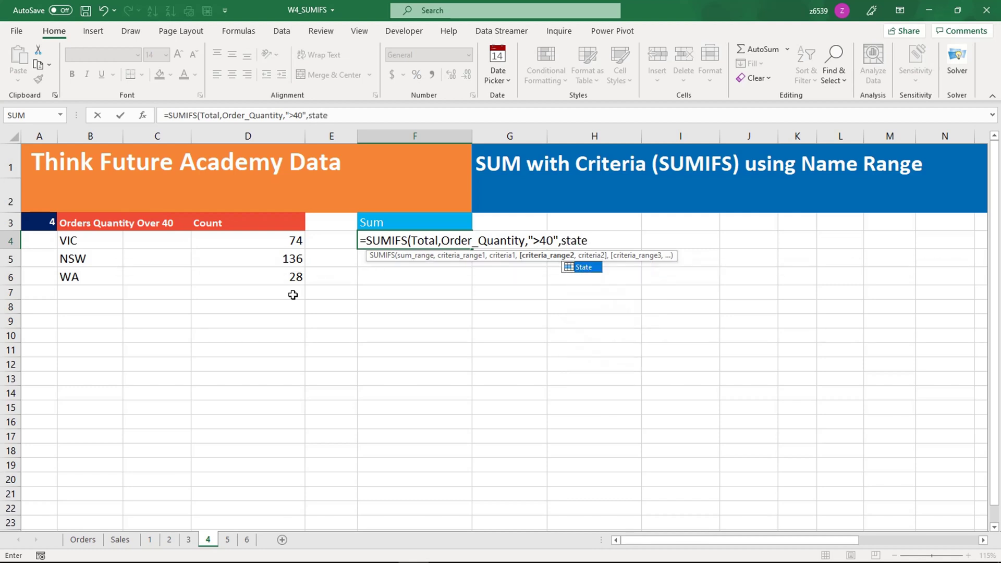
key(Tab)
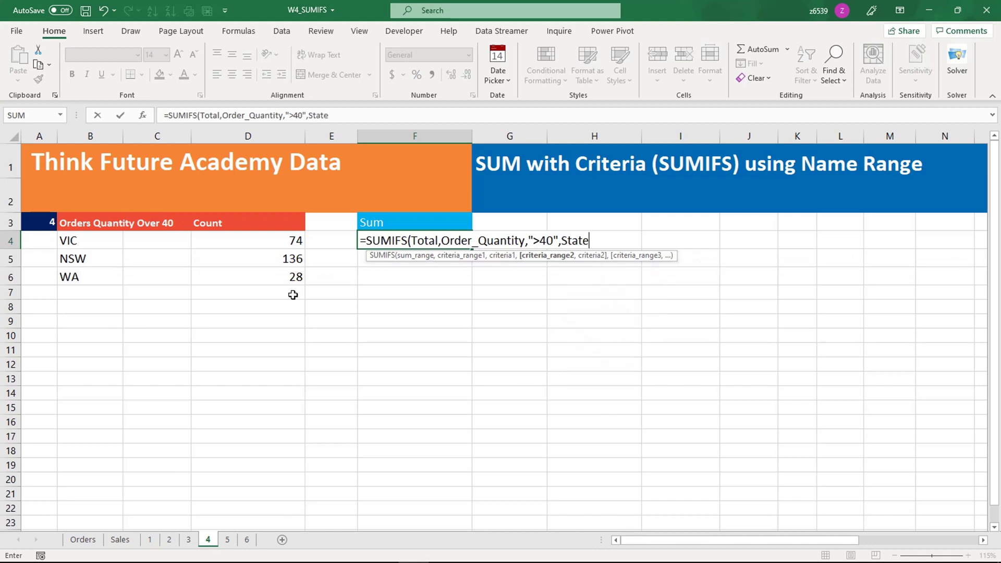
text(,)
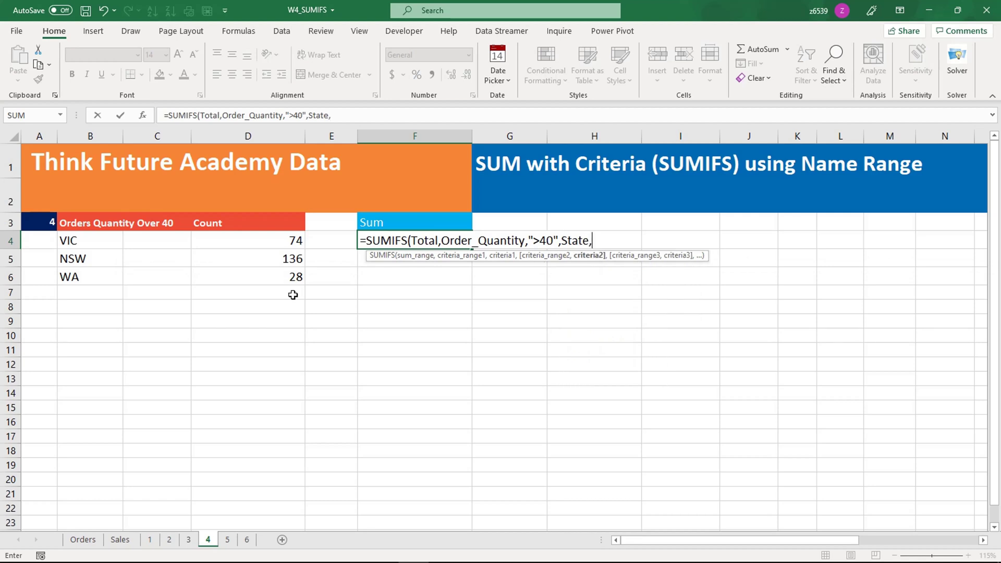
click(102, 244)
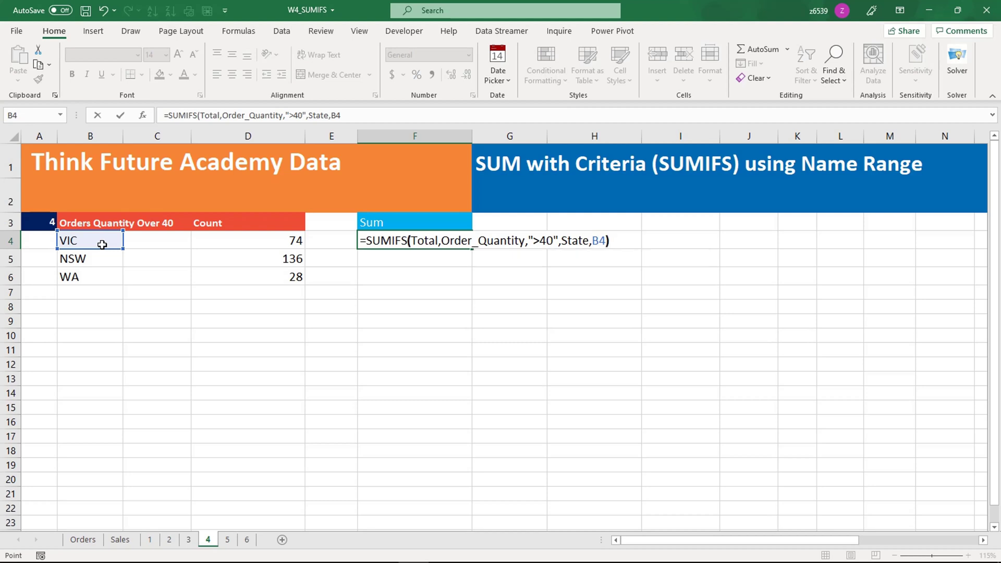
key(Return)
key(Up)
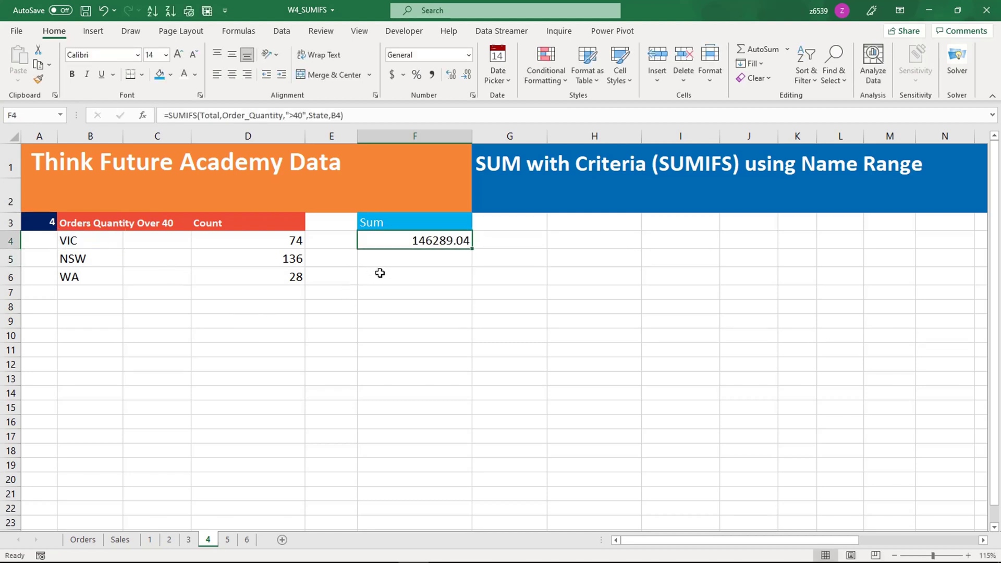
- Fill the F4 sum formula down through F6 and apply the comma number style to F4:F6
click(405, 260)
click(430, 241)
drag(472, 260, 462, 277)
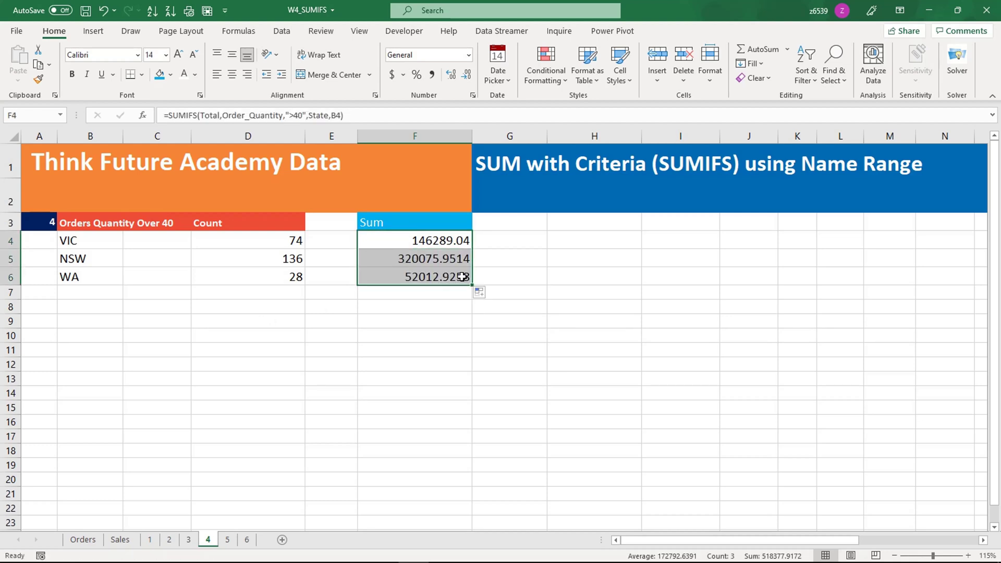
click(445, 243)
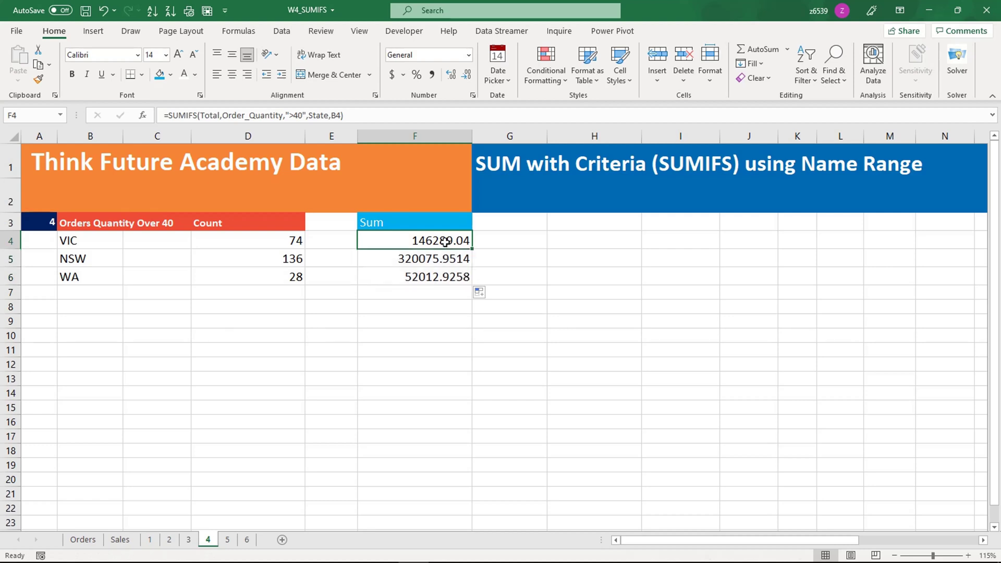
drag(445, 241, 459, 278)
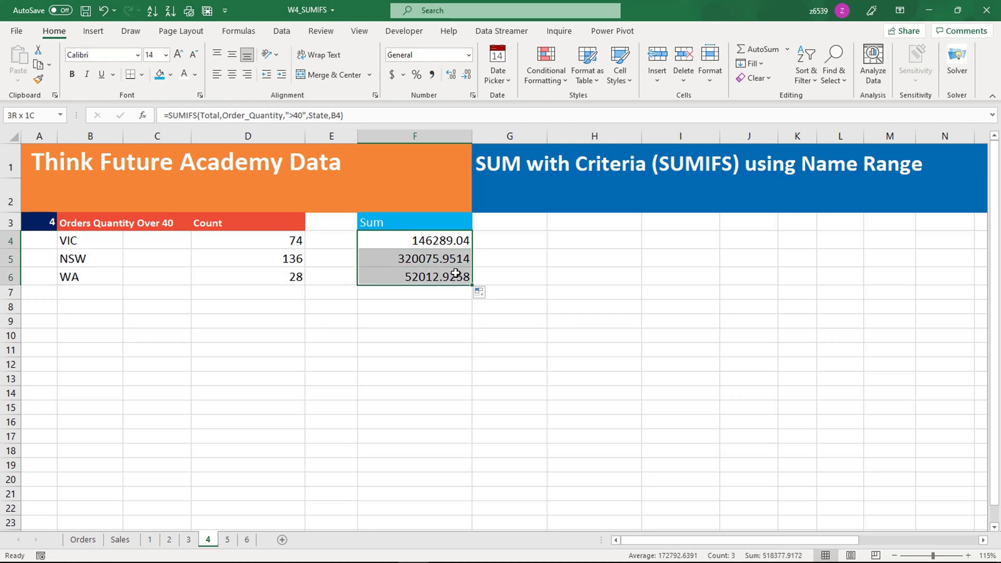
click(432, 76)
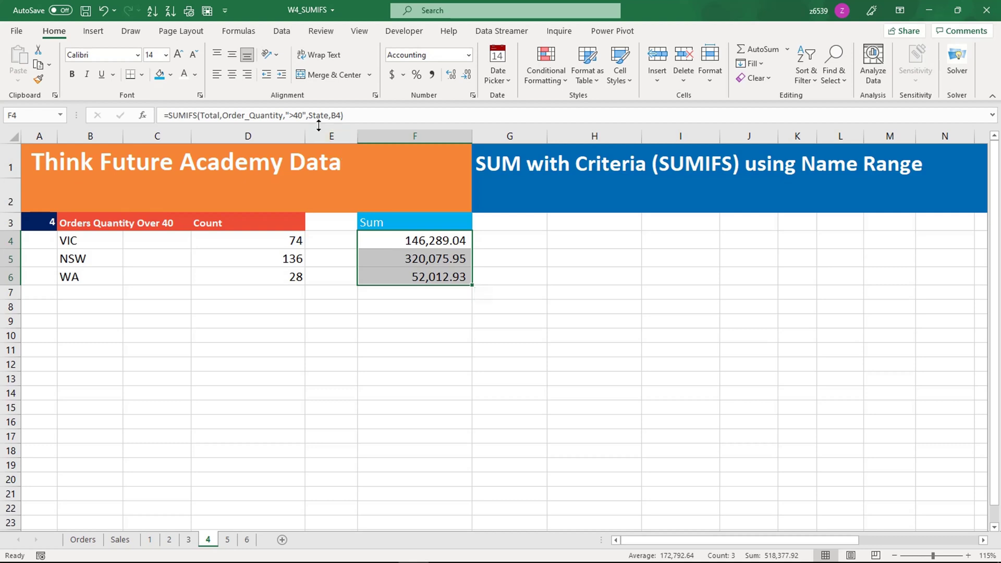
- Enter 40 in the empty cell E4 of the VIC row
click(407, 263)
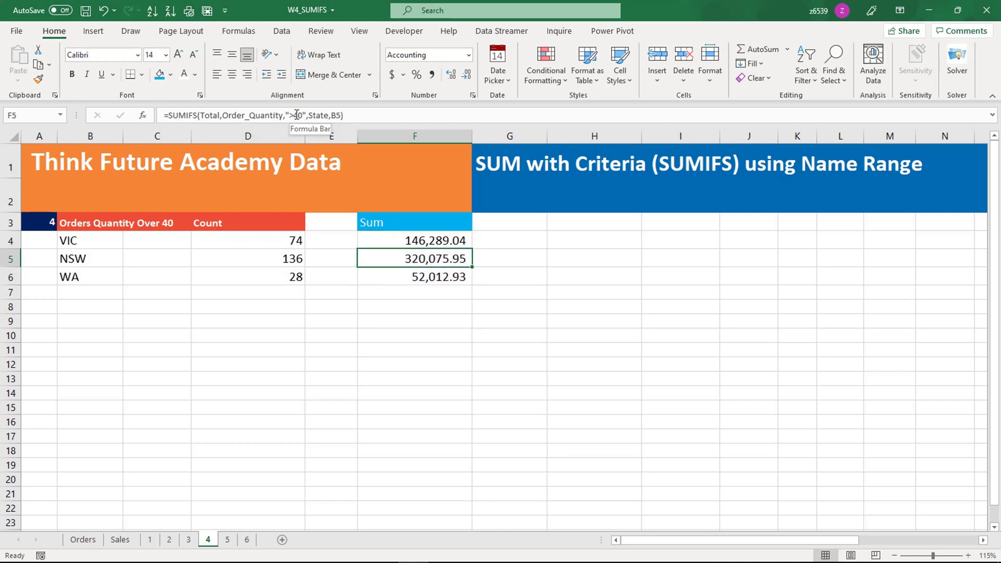
click(330, 241)
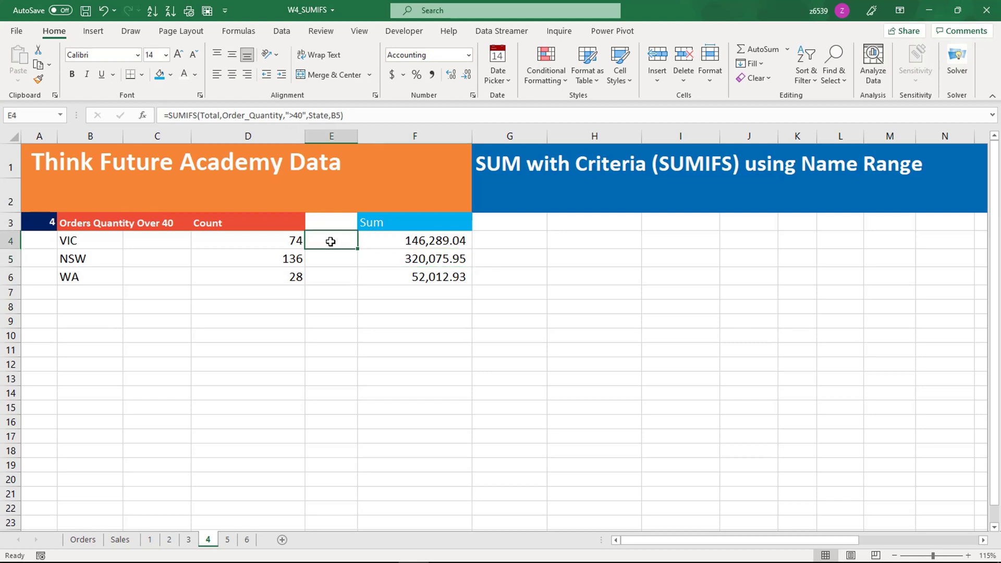
text(40)
key(Return)
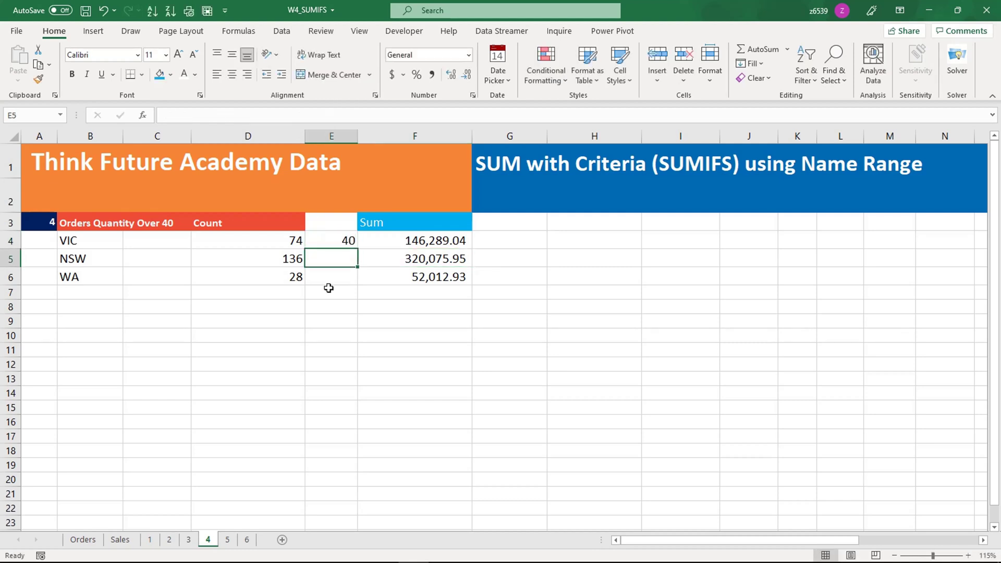
click(331, 241)
click(384, 241)
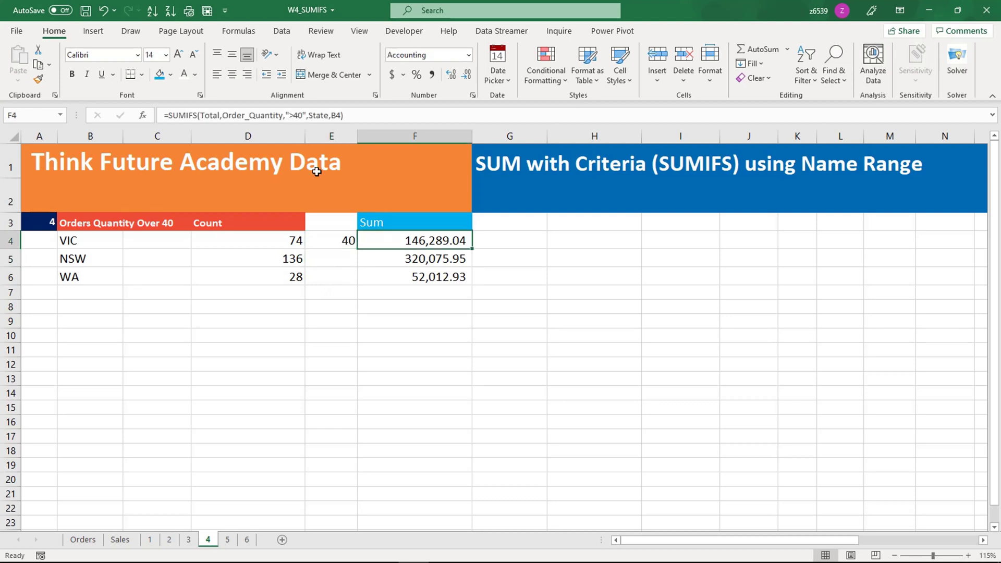
click(296, 113)
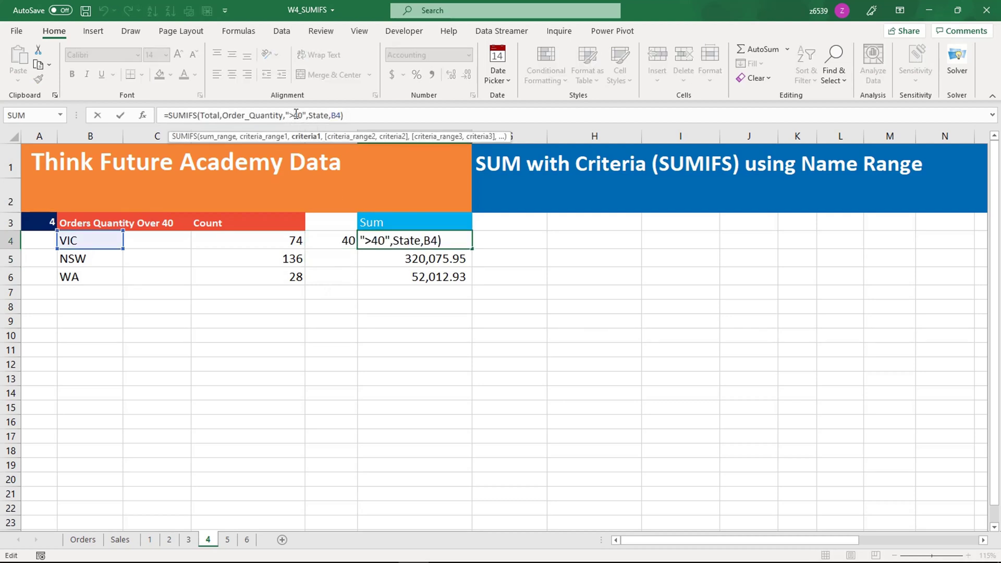
double_click(298, 115)
key(Delete)
click(325, 240)
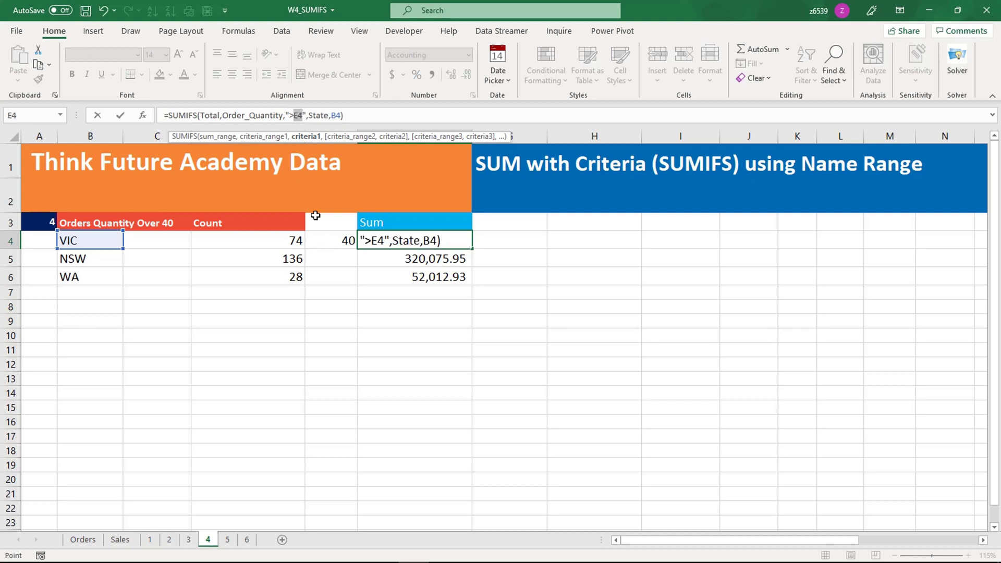
click(294, 115)
text(")
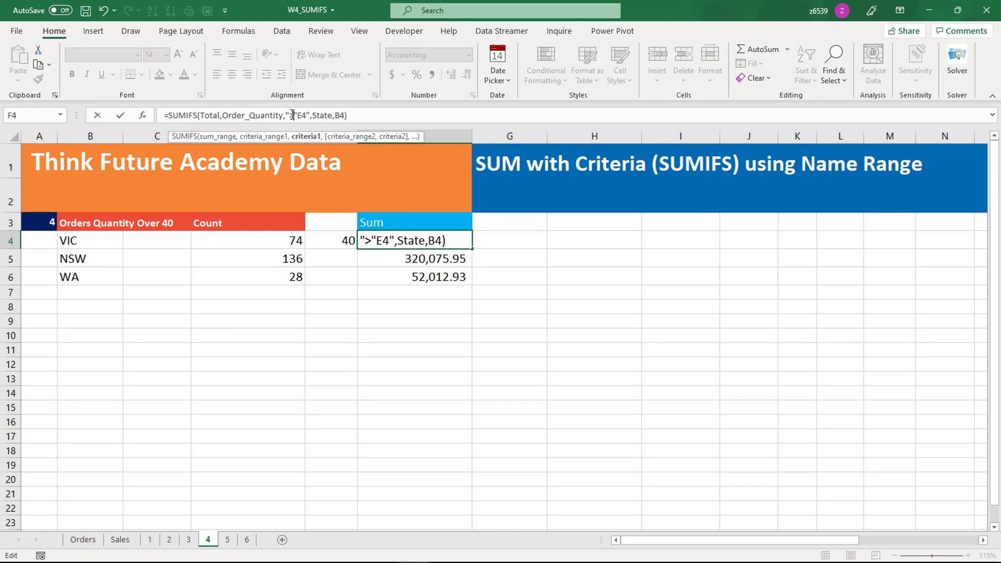
key(ctrl+Return)
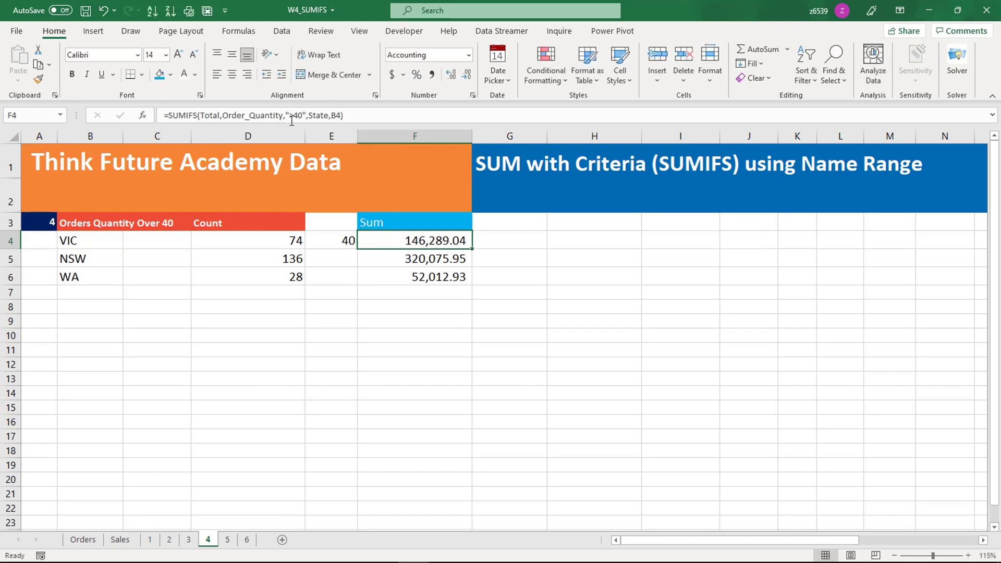
- Try replacing the 40 in the F4 formula's order quantity criterion with E4, making it ">E4"
click(293, 114)
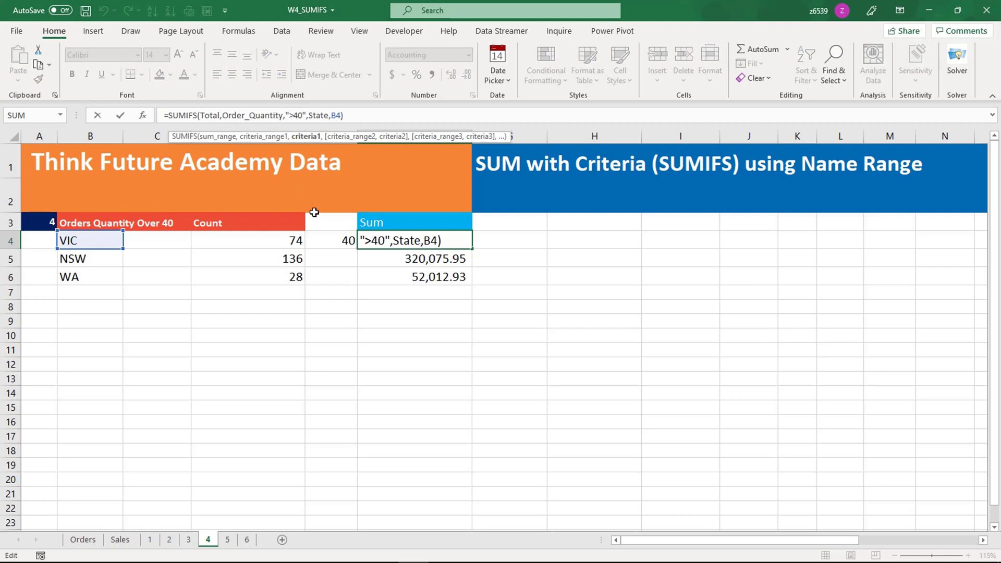
click(332, 241)
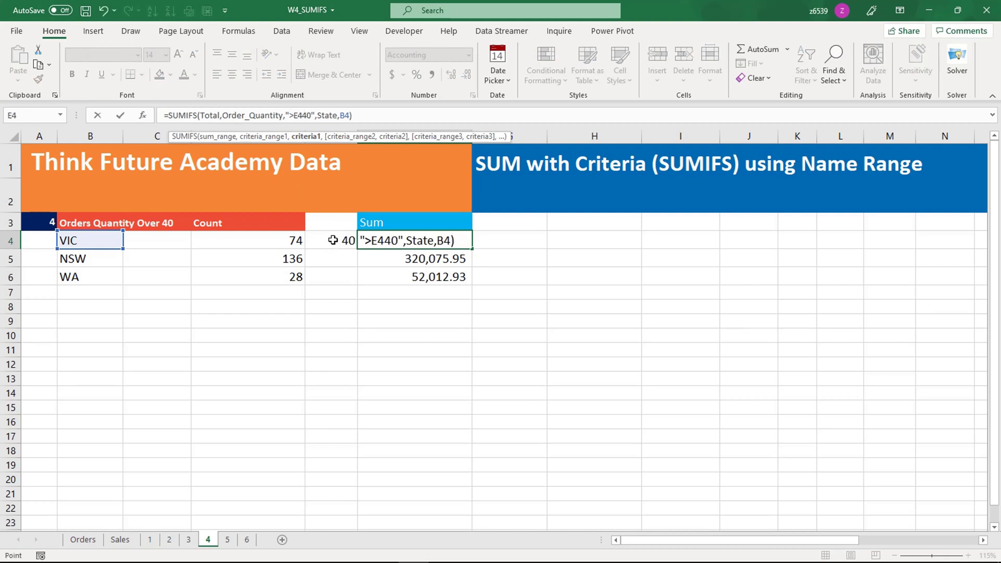
key(BackSpace)
key(BackSpace)
key(Return)
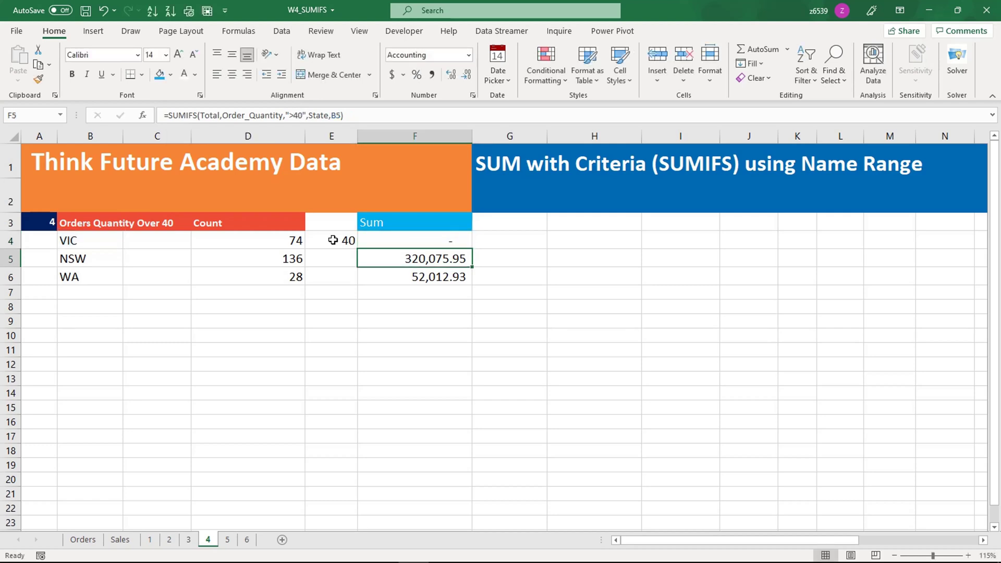
key(Up)
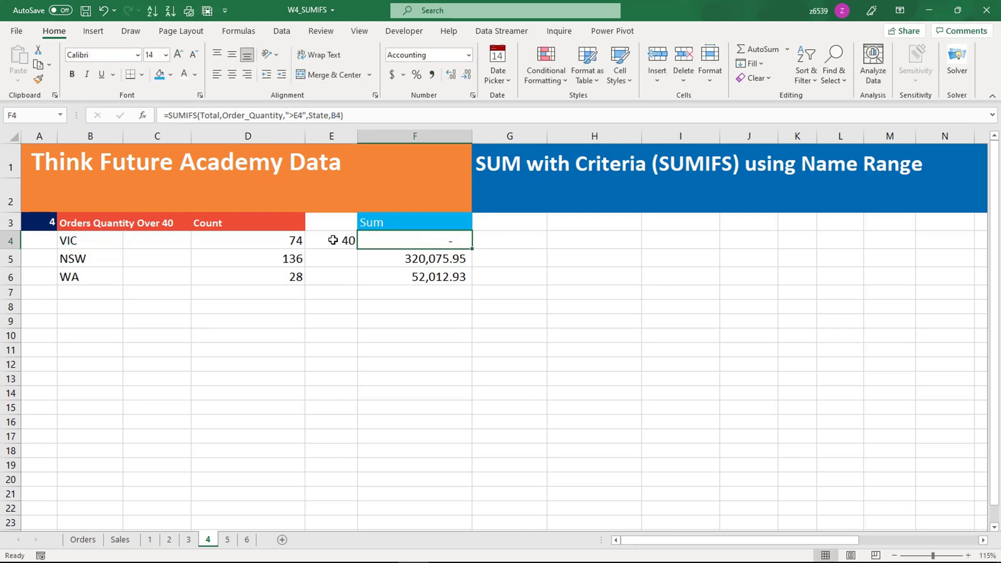
click(344, 244)
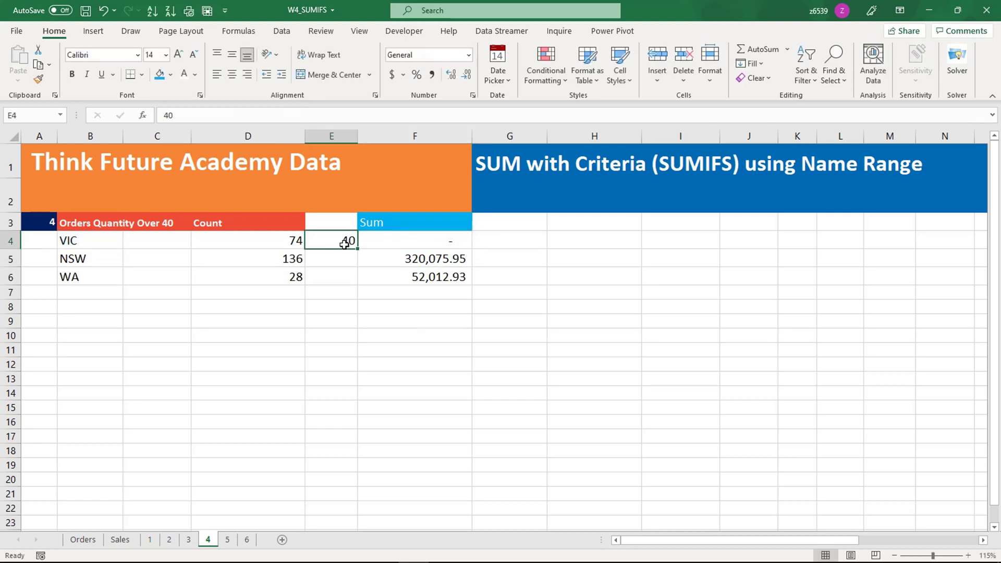
click(391, 242)
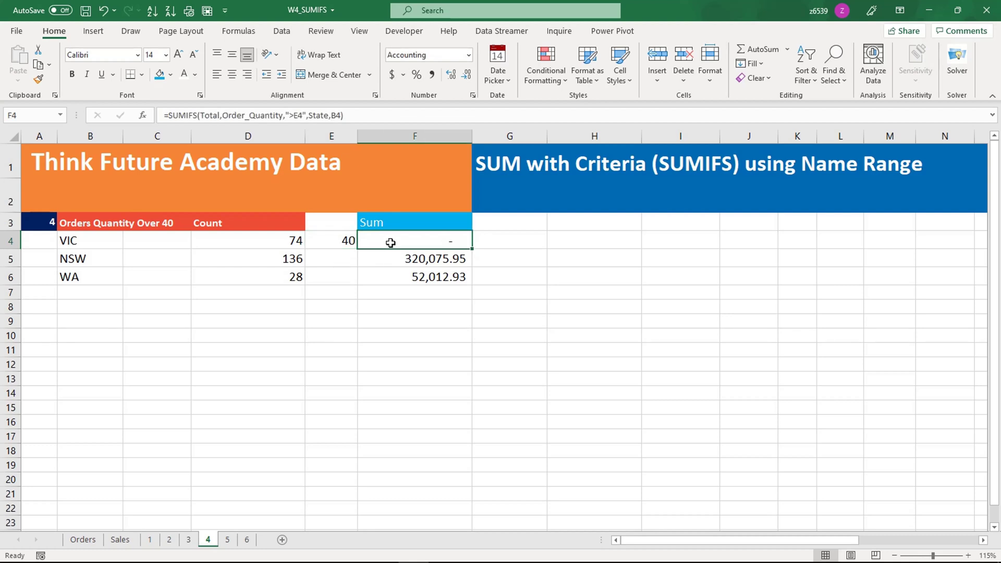
- Clear cell E4 and change the order quantity criterion in the F4 formula to ">60"
click(331, 239)
key(Delete)
click(389, 245)
click(298, 116)
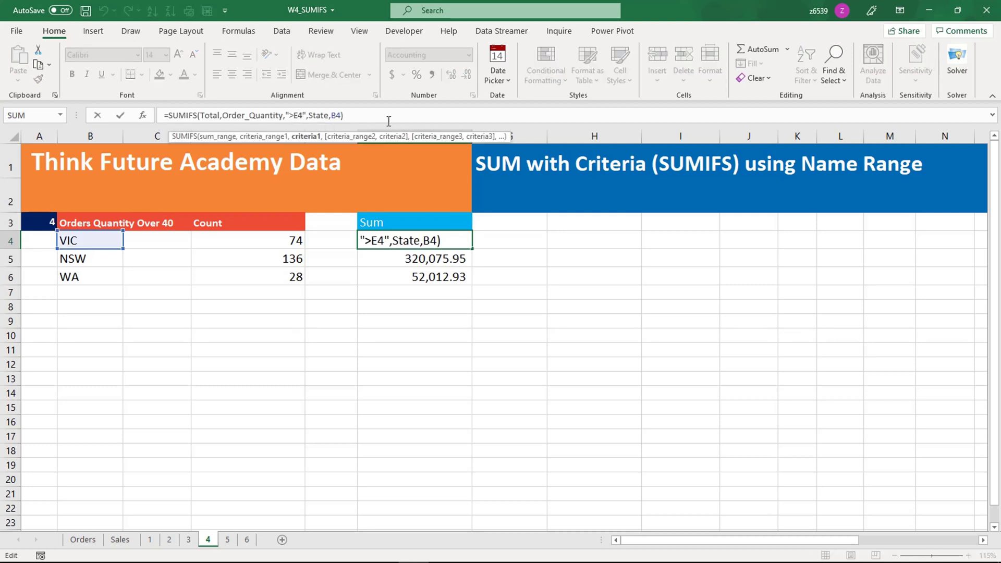
key(BackSpace)
key(BackSpace)
text(40)
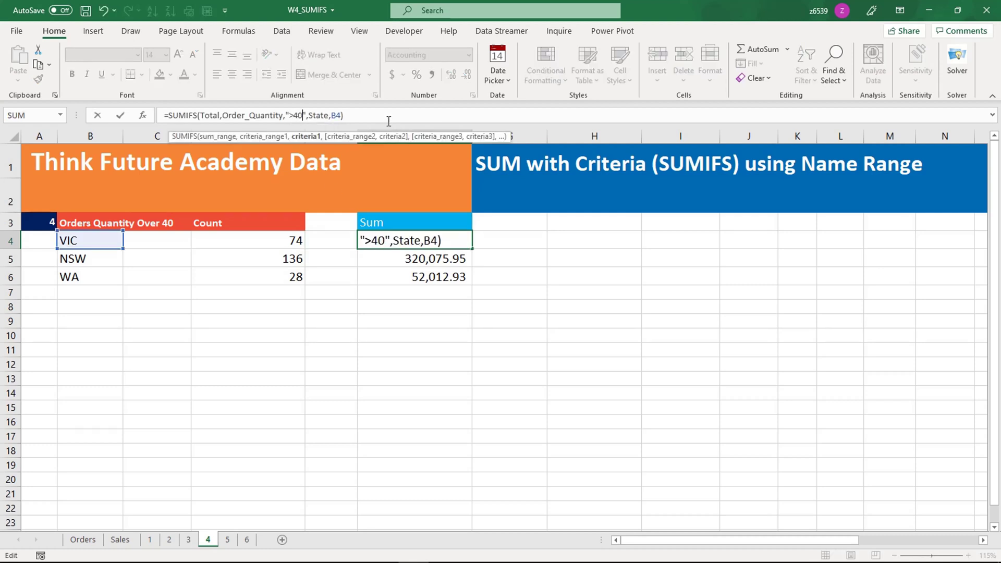
key(BackSpace)
key(BackSpace)
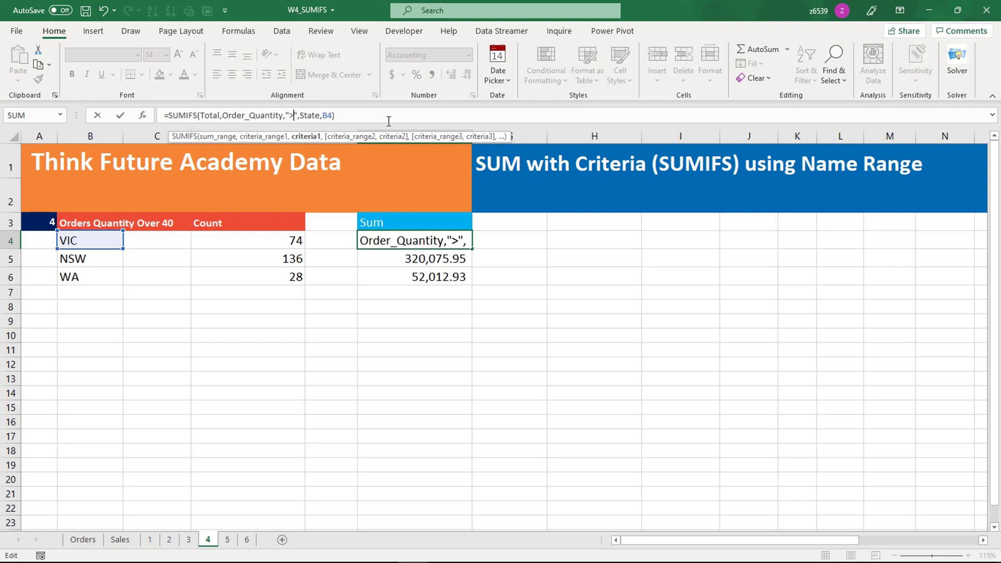
text(40)
key(Return)
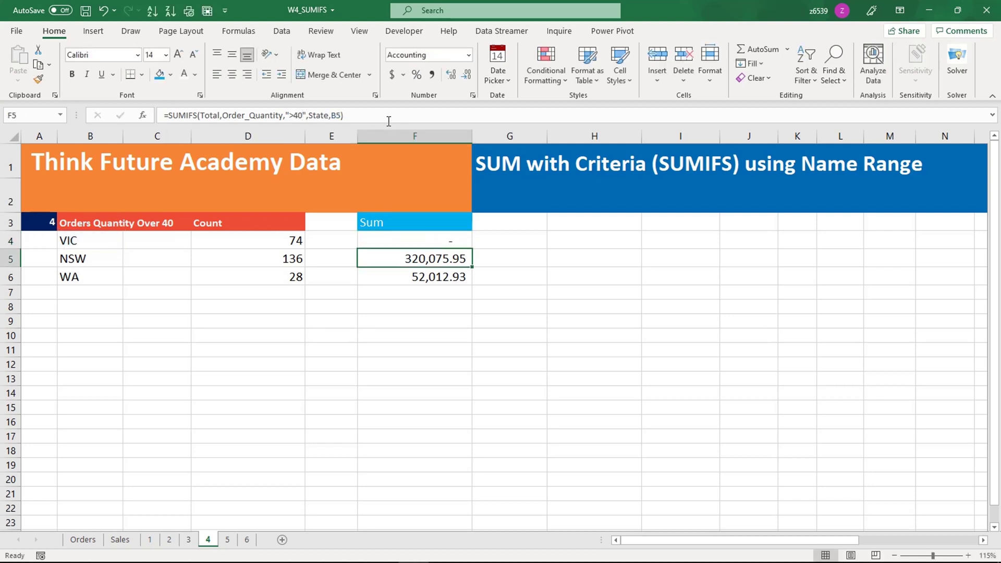
key(Up)
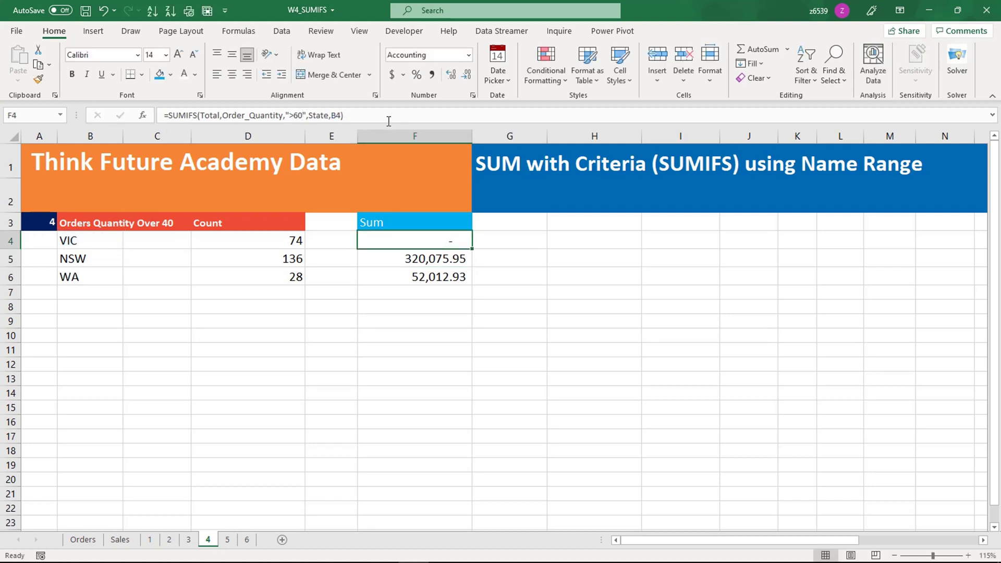
- Change the order quantity criterion in the F4 formula to ">50"
click(390, 113)
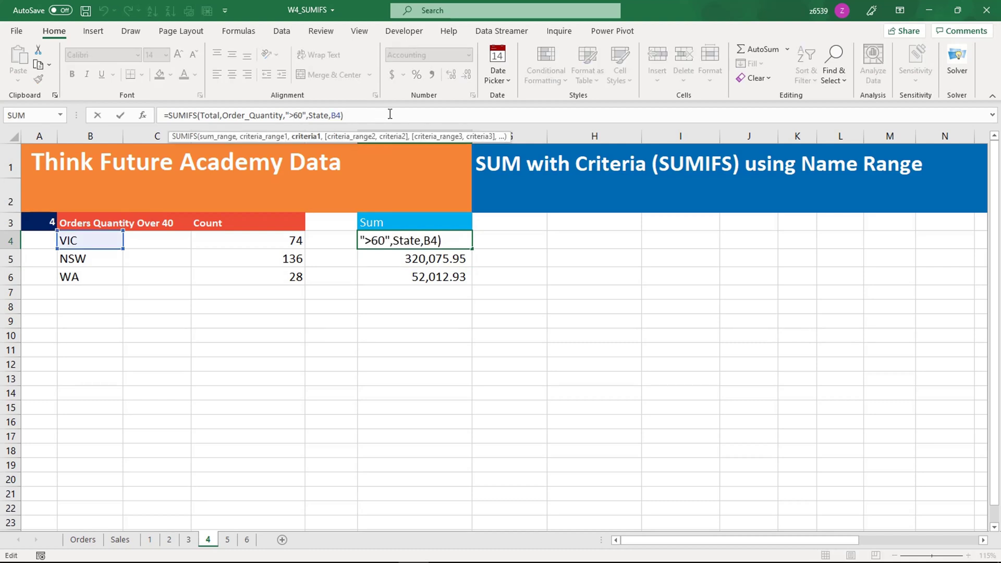
key(Left)
key(Left)
key(Left)
key(Left)
key(Left)
key(Left)
key(Left)
key(Left)
key(Left)
key(Left)
key(Left)
key(Left)
key(BackSpace)
text(5)
key(Return)
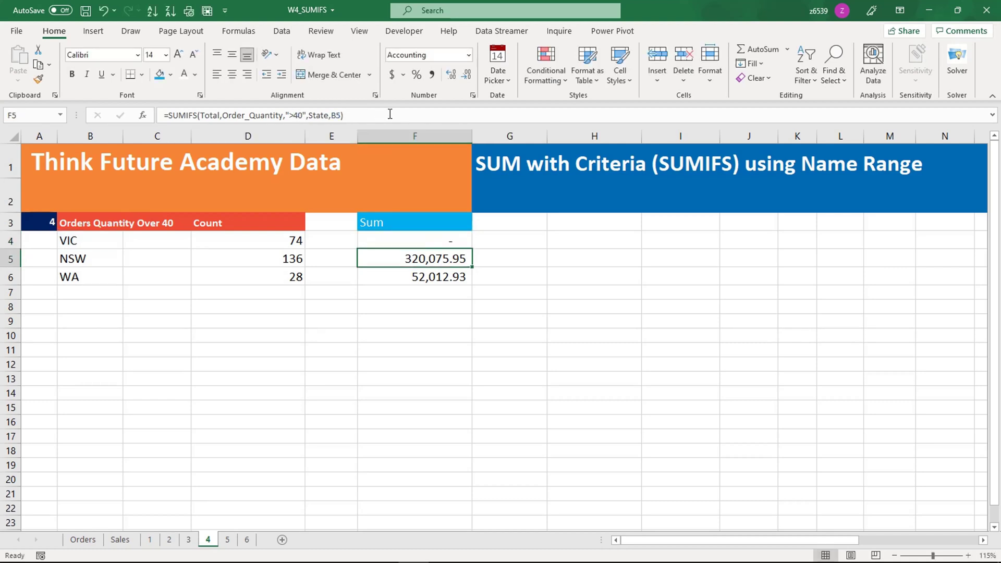
key(Up)
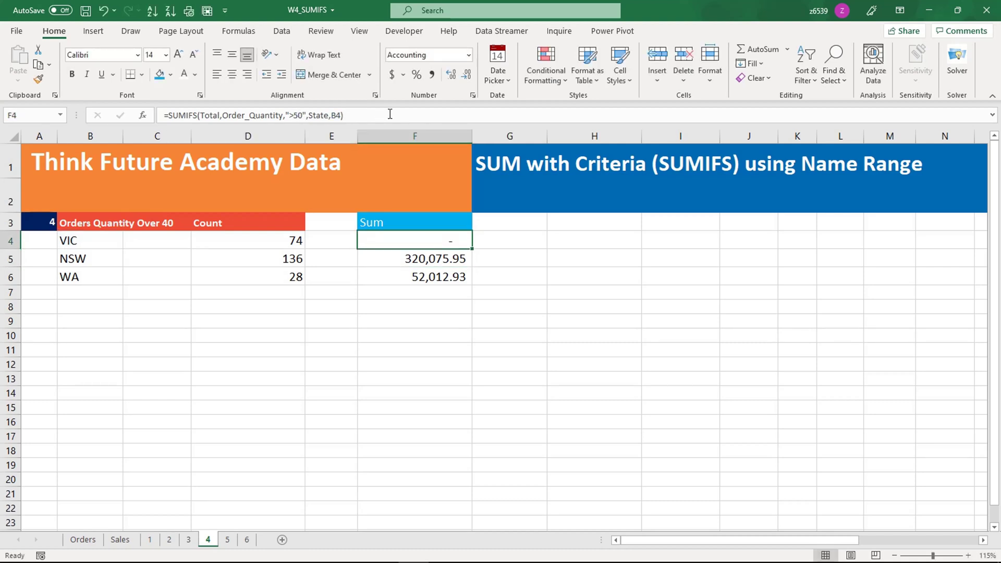
- Set the order quantity criterion in the F4 formula back to ">40"
click(293, 114)
key(Delete)
text(4)
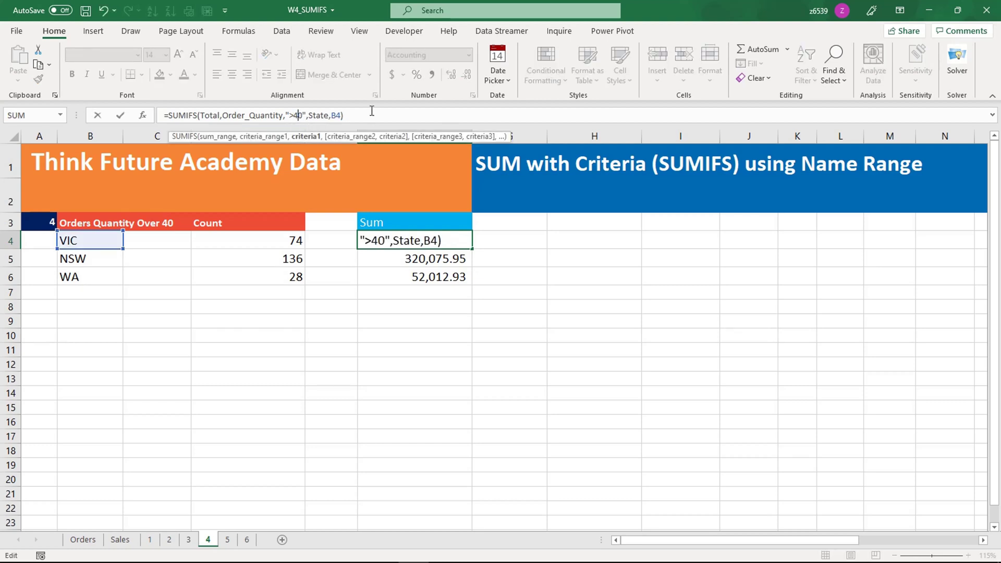
key(Return)
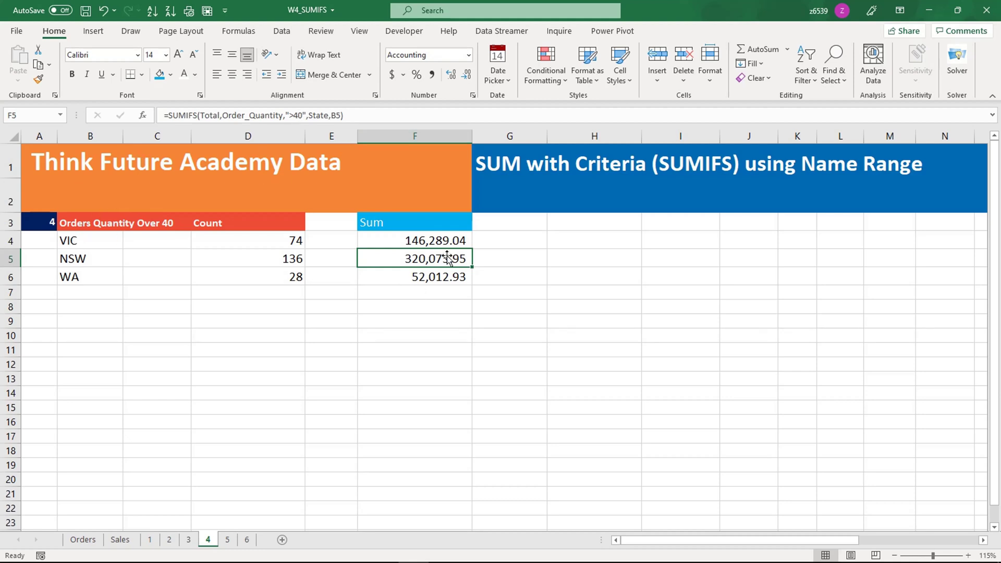
- Review the SUMIFS formulas in F4 to F6, and examine the date-limited COUNTIFS formula in I6 on sheet 5
click(444, 278)
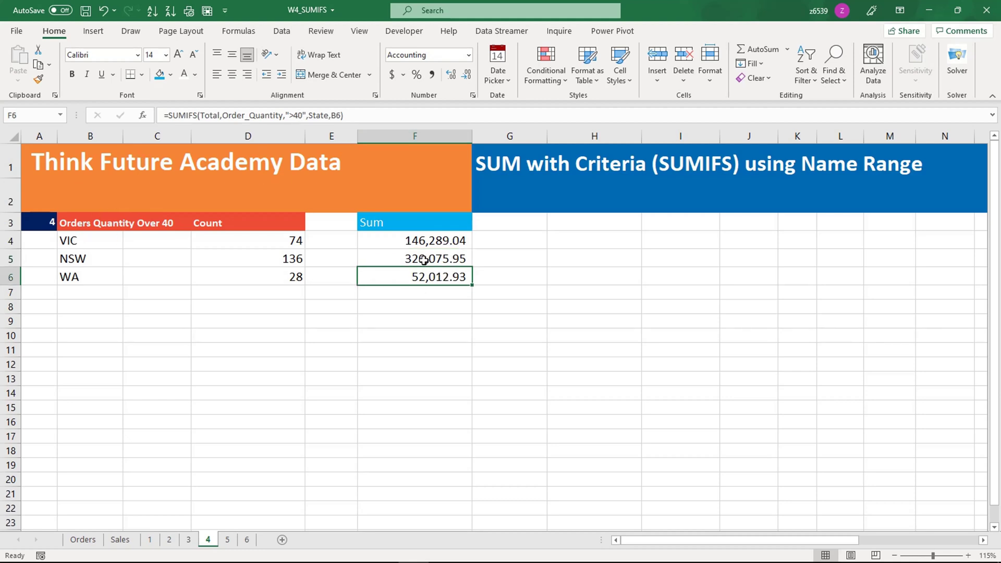
click(424, 260)
click(420, 241)
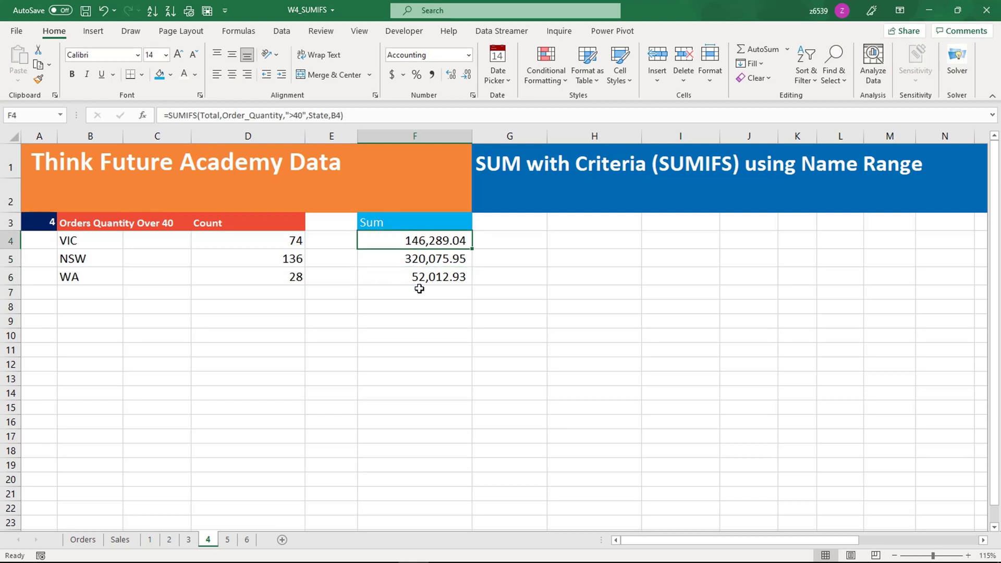
click(227, 539)
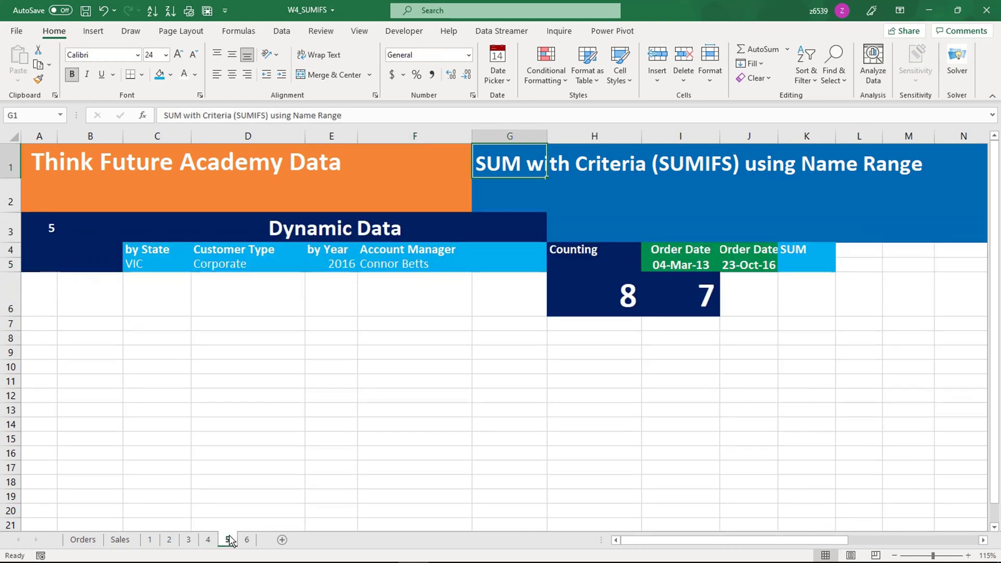
click(361, 395)
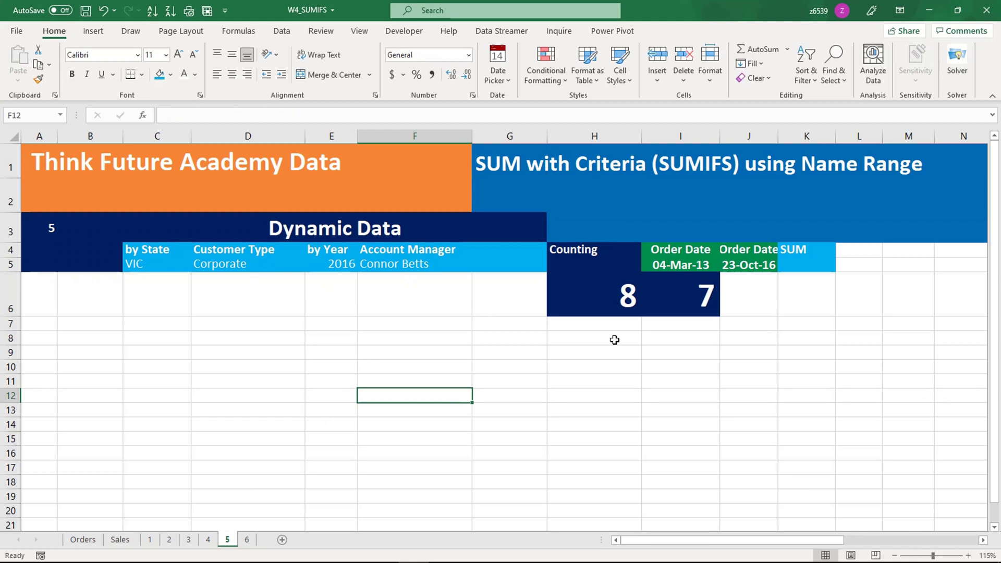
click(754, 293)
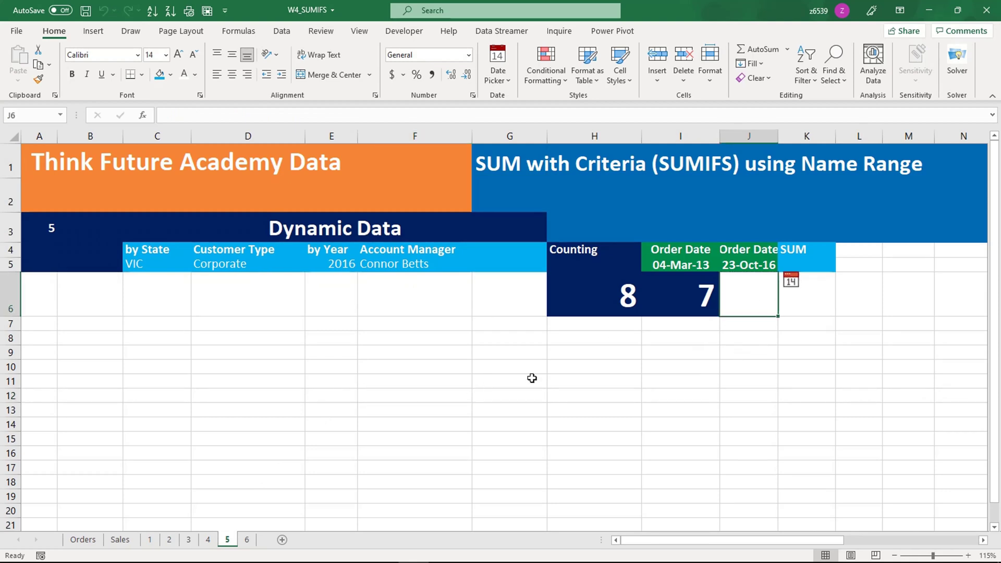
click(691, 308)
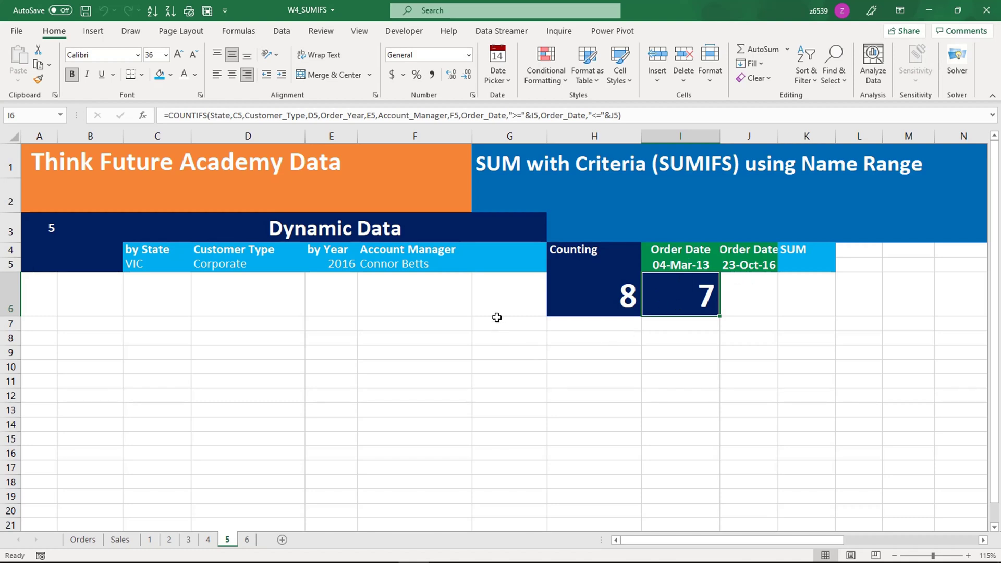
click(743, 304)
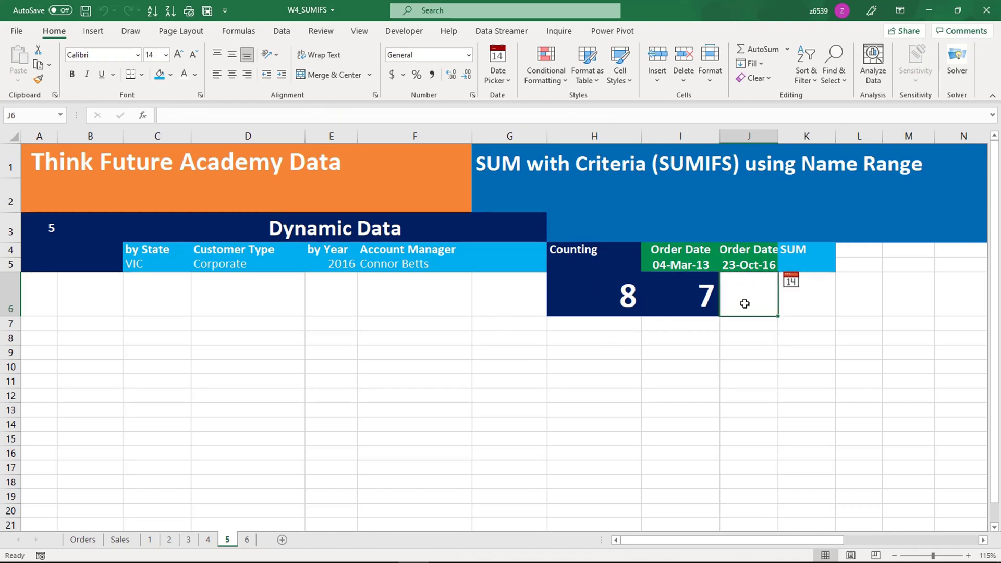
- Start a SUMIFS formula in K6 with Total as the sum range and State matched to C5 as the first criterion
click(795, 299)
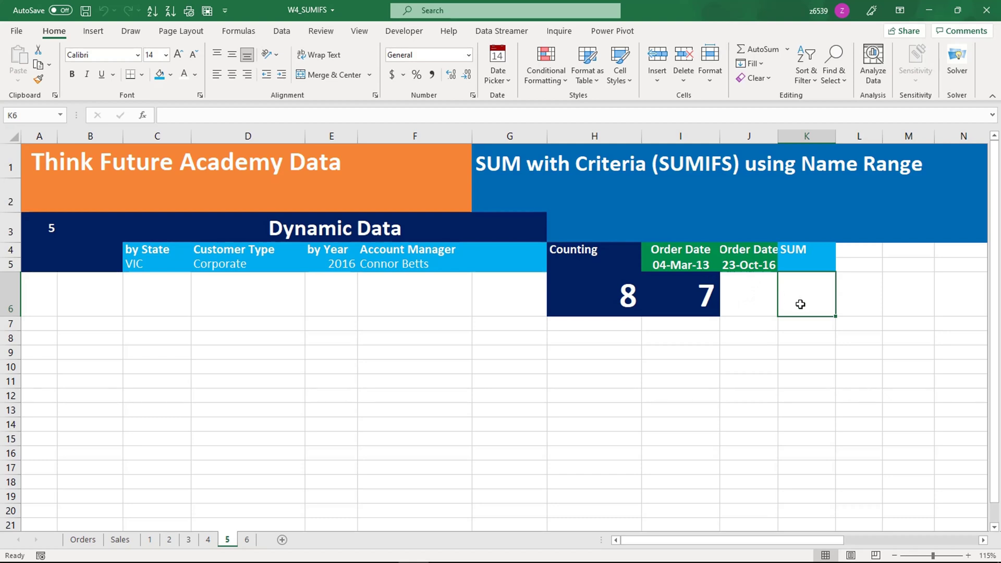
text(=s)
text(umifs)
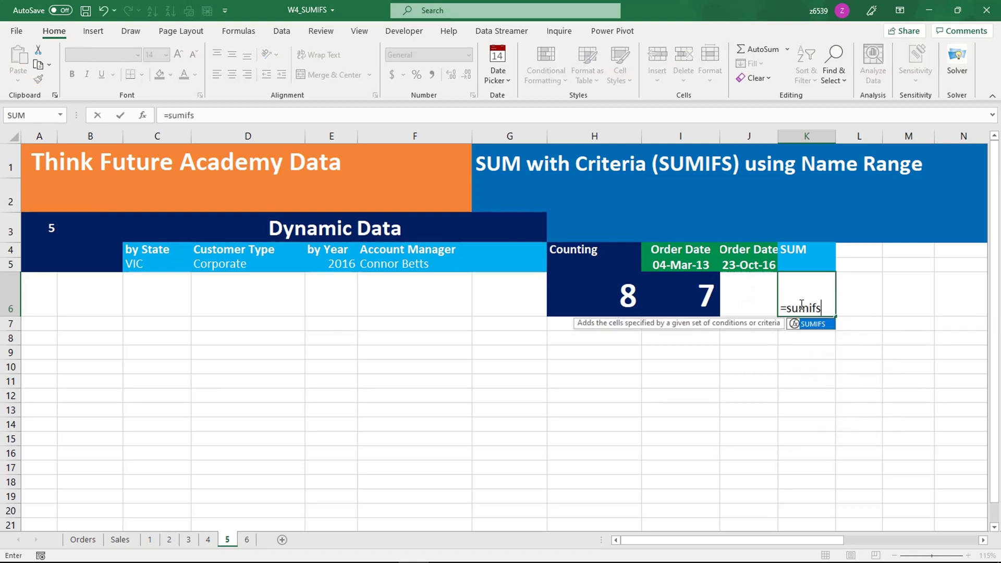
key(Tab)
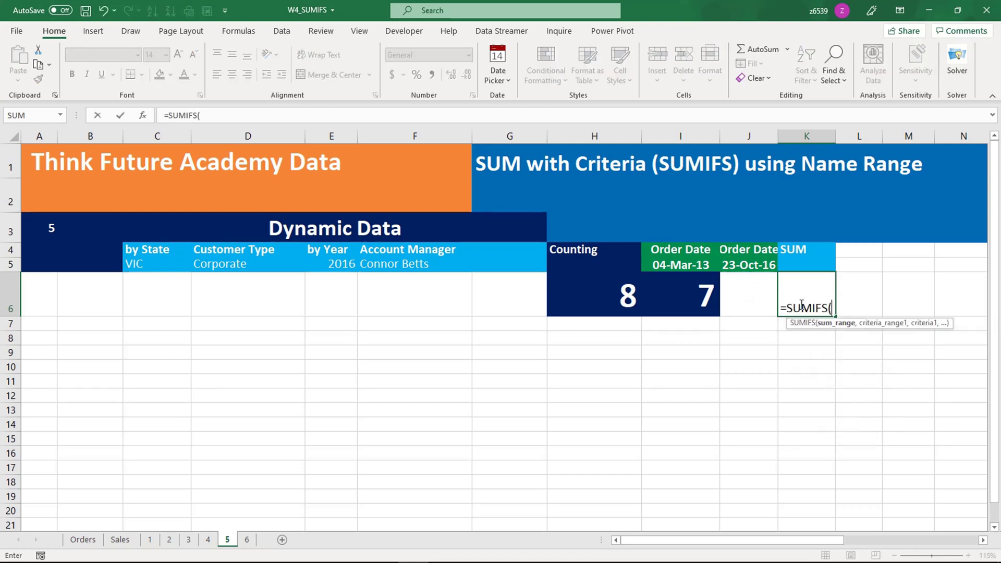
text(tot)
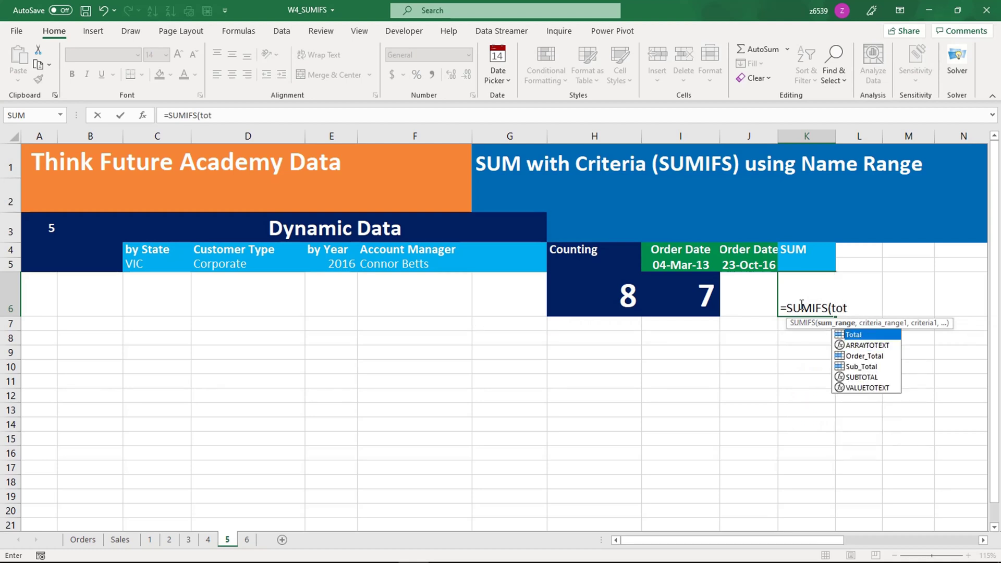
key(Tab)
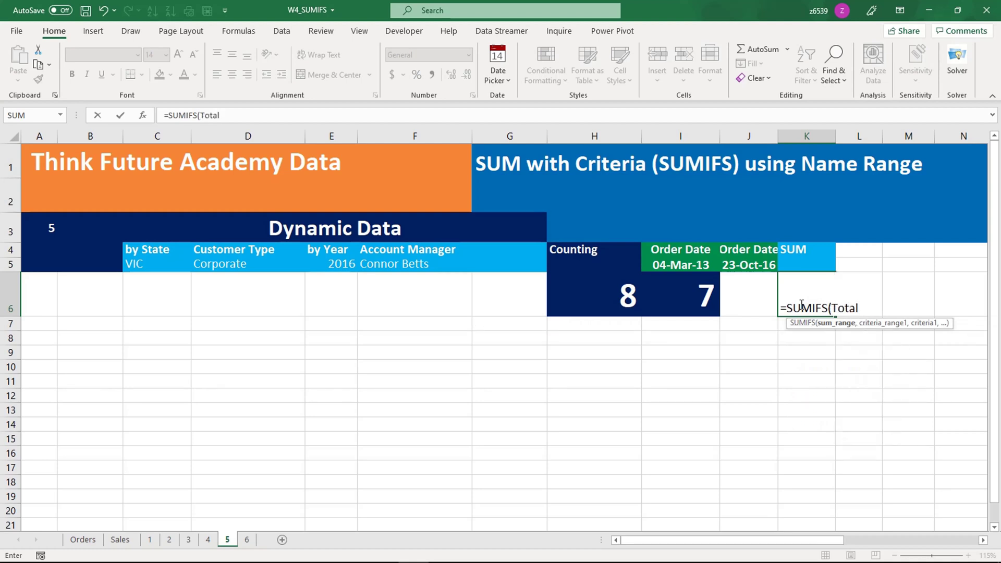
text(,)
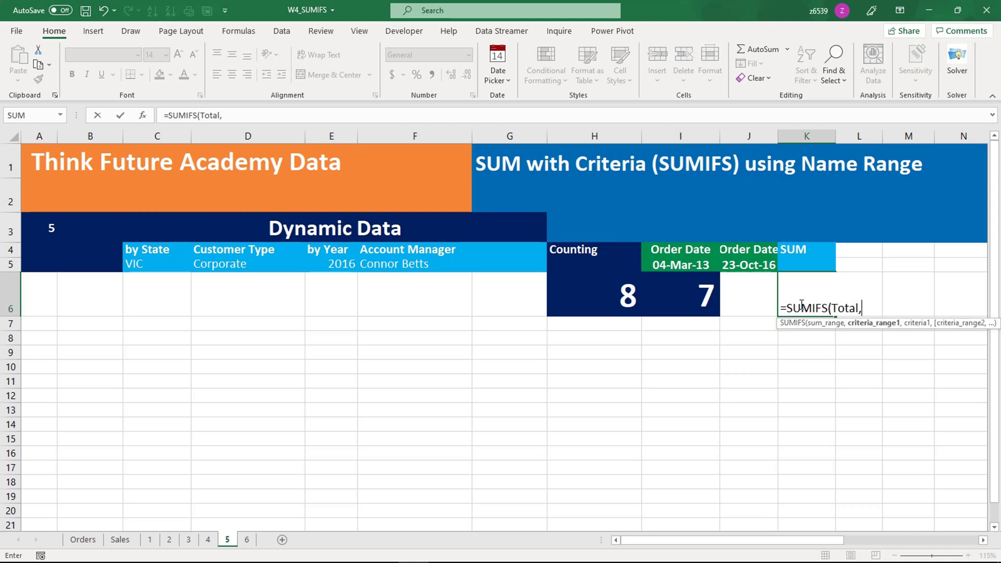
text(state)
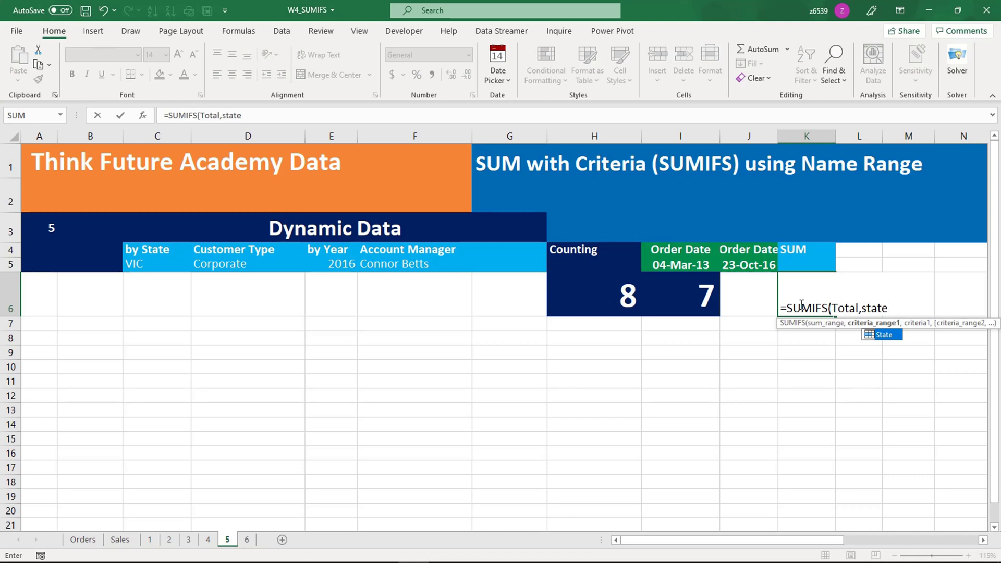
text(,)
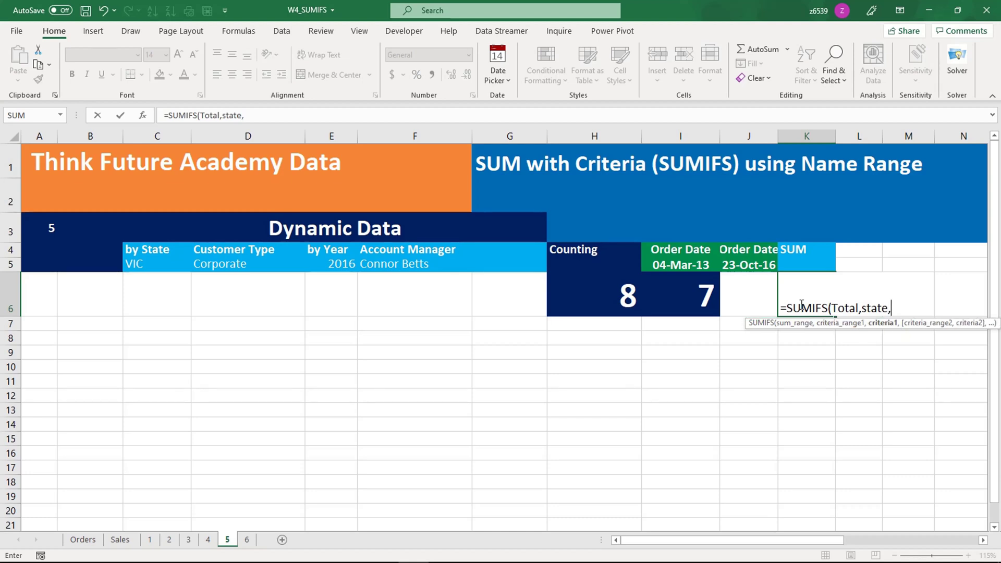
click(149, 265)
text(,)
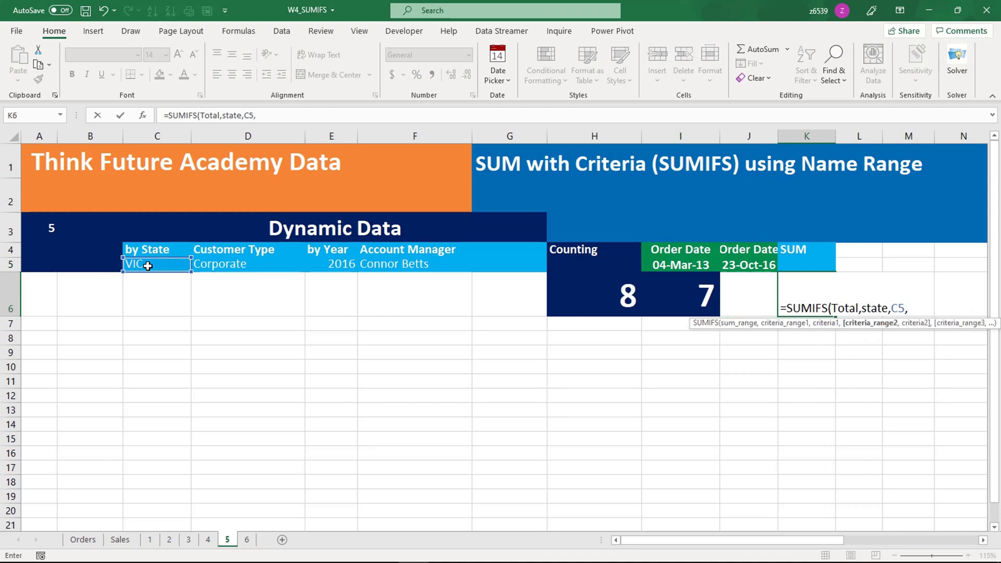
- Extend the K6 SUMIFS formula with Customer_Type matched to D5 and begin entering the third criteria range with "order"
text(cus)
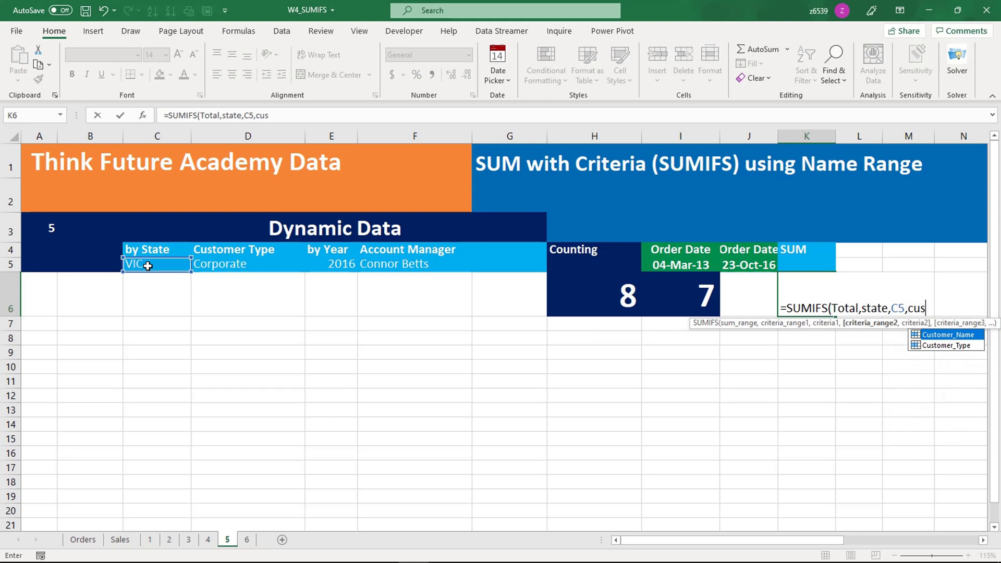
key(Down)
key(Tab)
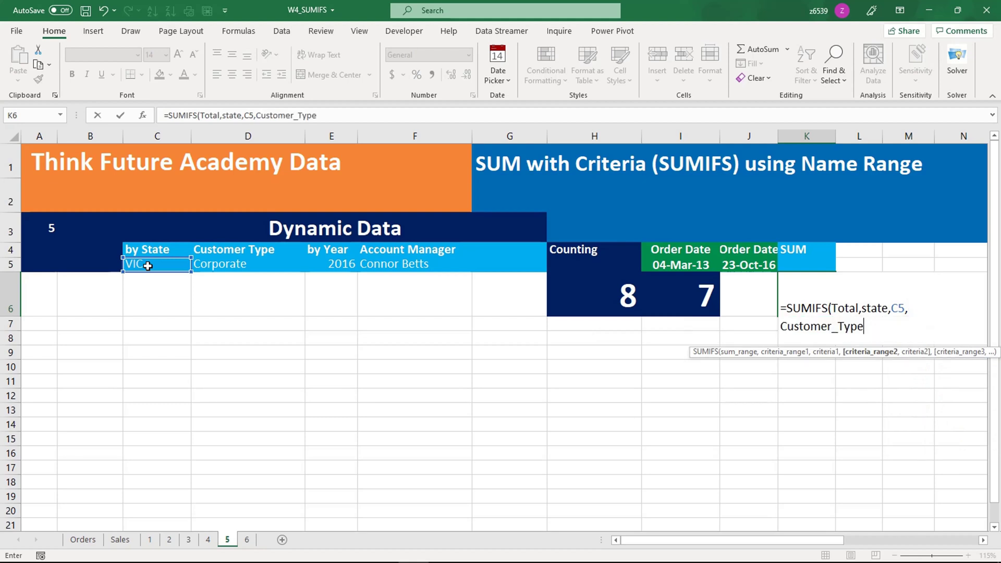
text(,)
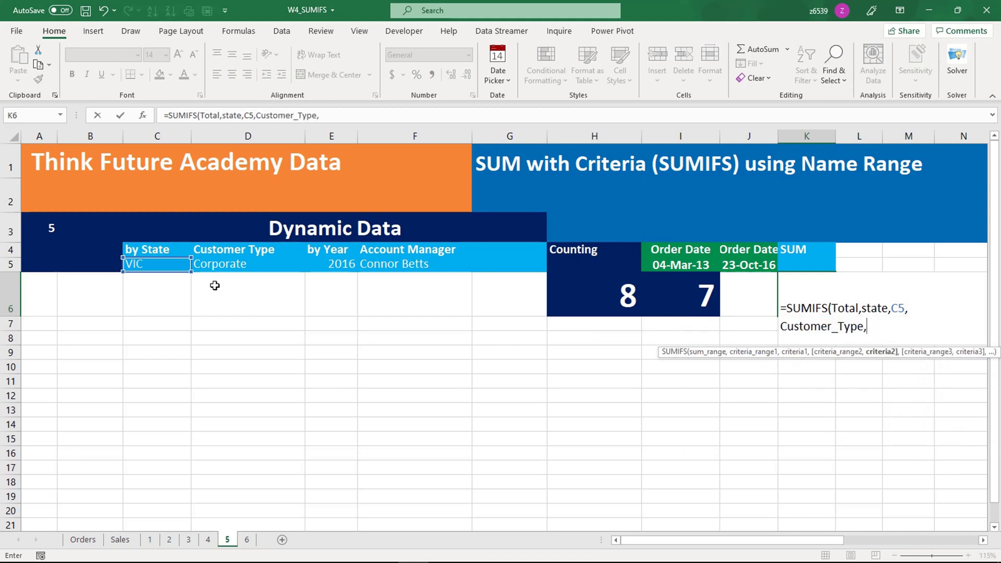
click(249, 263)
text(,)
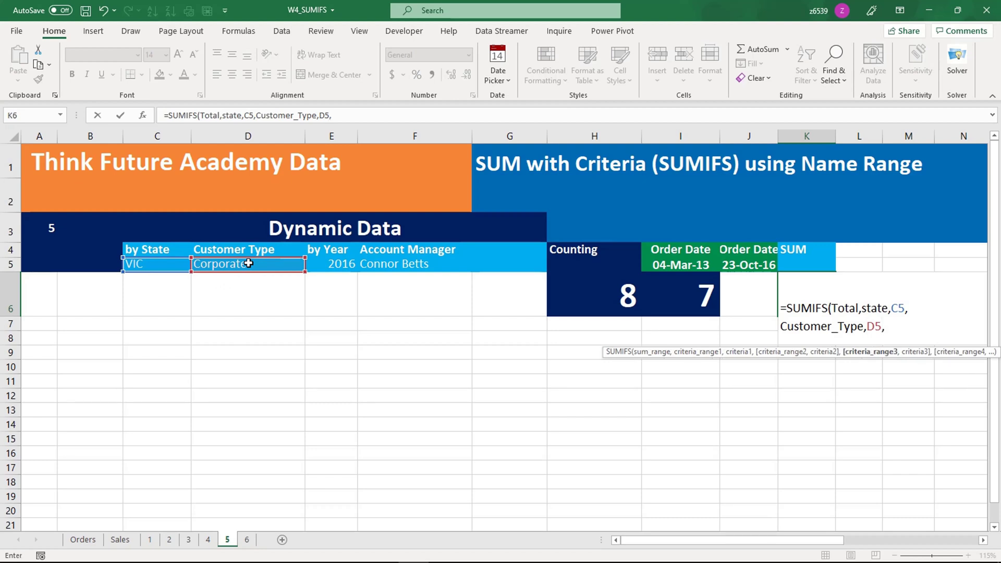
text(order)
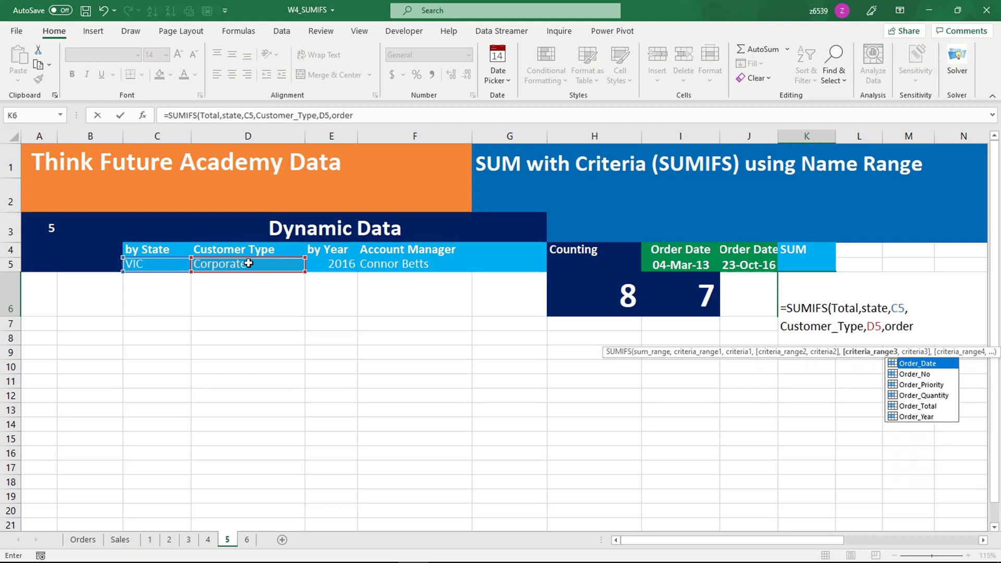
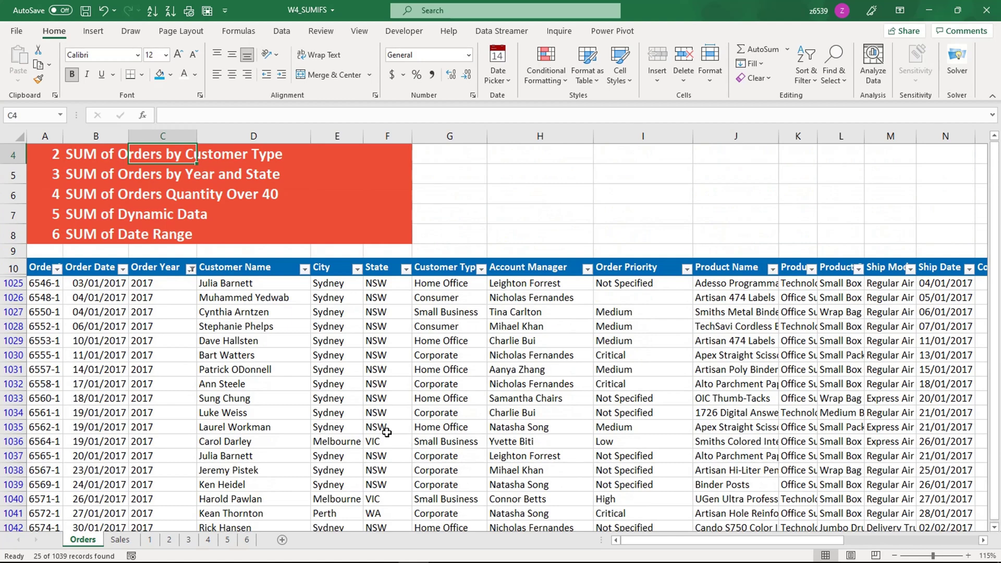
- Go back from the filtered Orders data to sheet 5 and set the state in C5 to NSW
scroll(385, 424, up, 1)
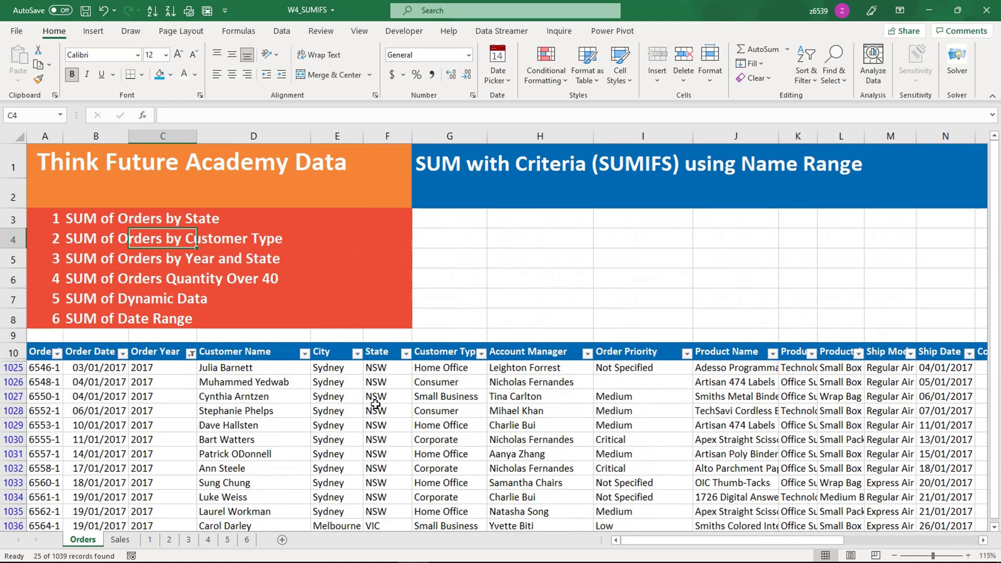
click(524, 369)
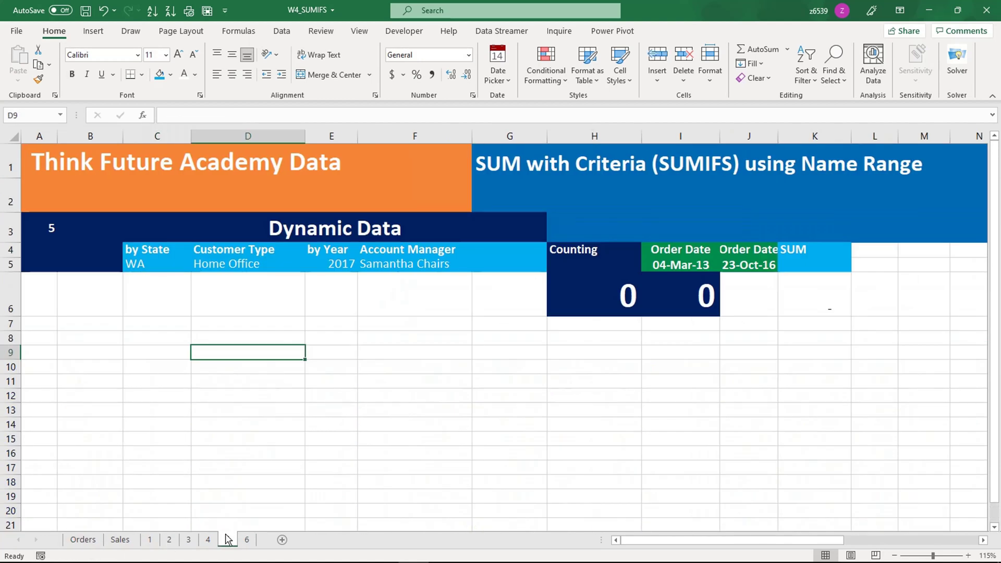
click(228, 539)
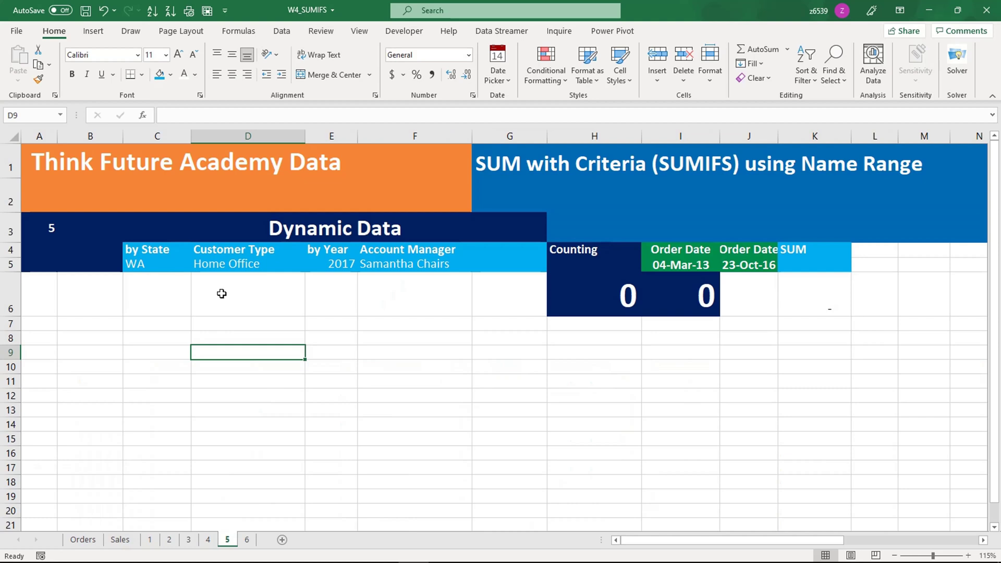
click(179, 263)
click(196, 264)
click(188, 287)
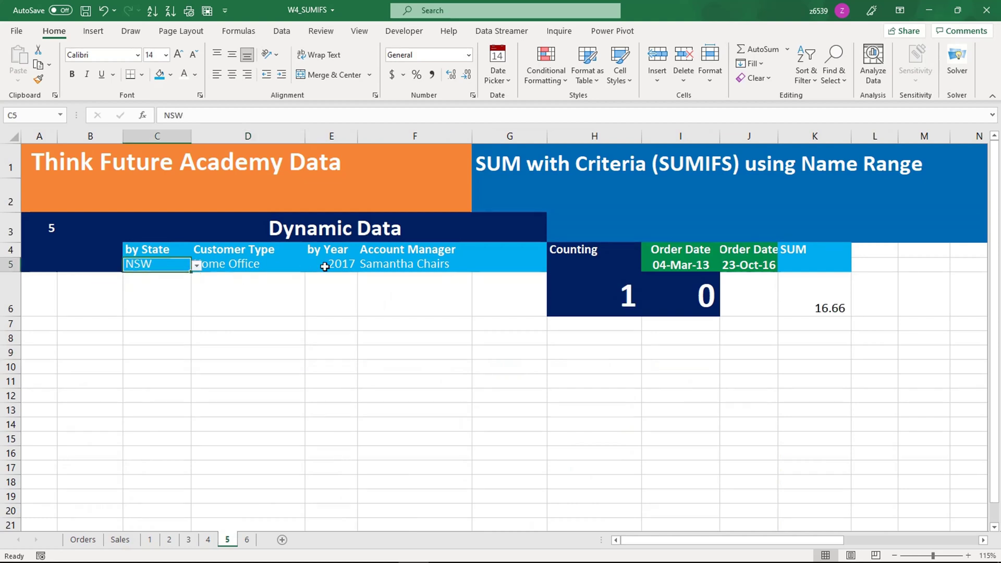
- Set the account manager in F5 to the one on the first 2017 NSW Home Office order in the Orders data
click(453, 267)
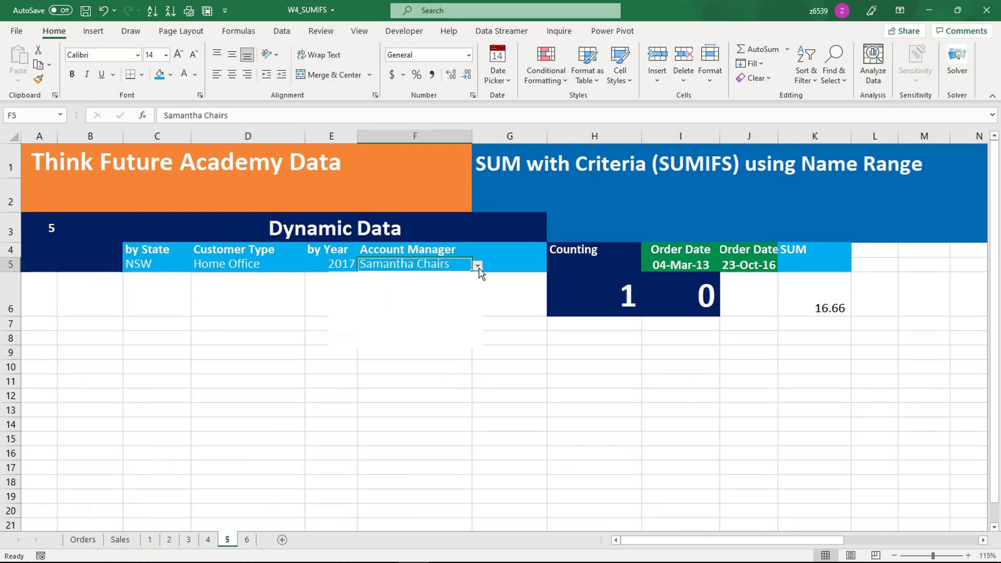
click(478, 265)
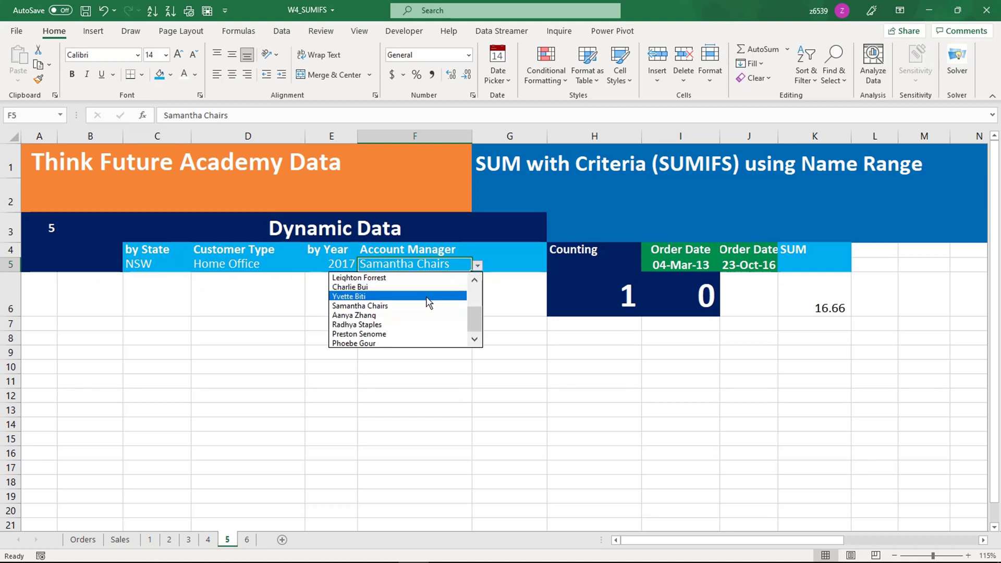
click(425, 278)
click(447, 326)
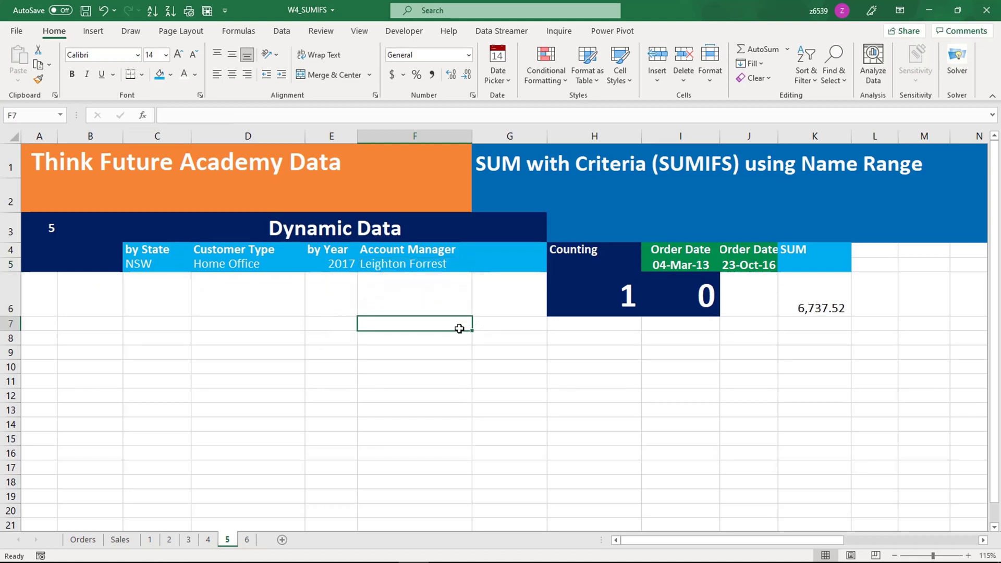
- Check the count in I6 and the sum in K6, and set the end order date in J5 to 23/10/2017
click(829, 312)
click(757, 315)
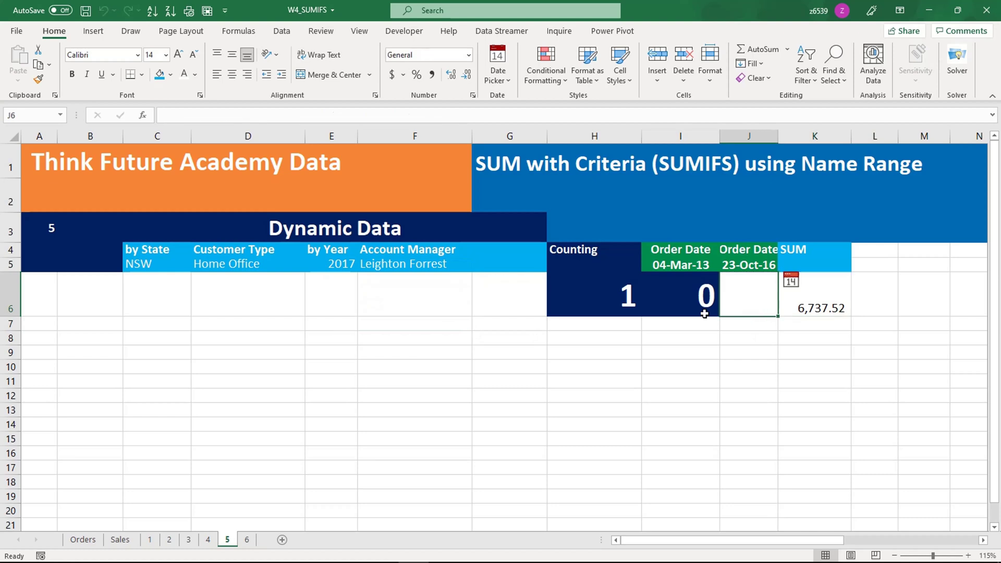
click(698, 308)
click(822, 304)
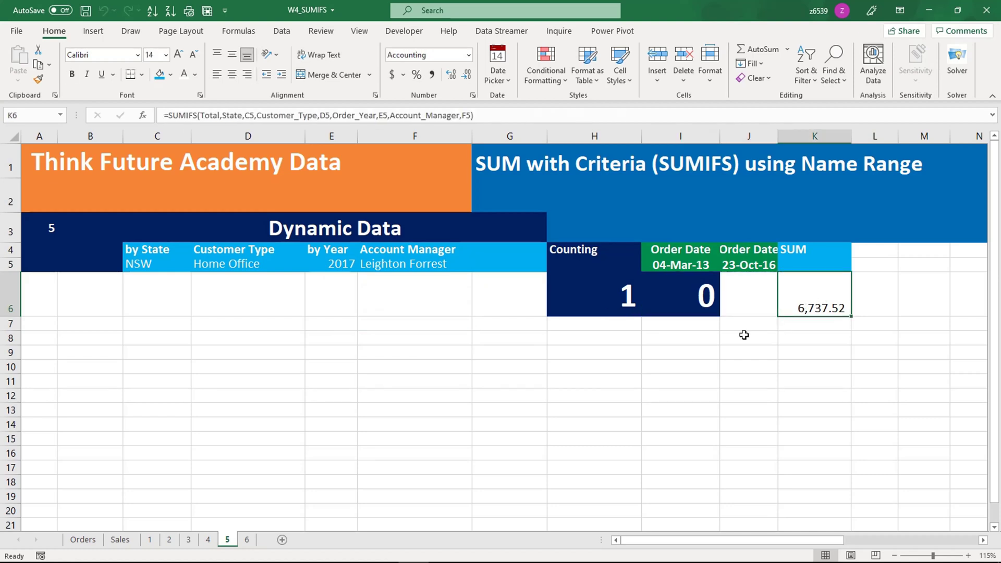
click(749, 266)
click(396, 116)
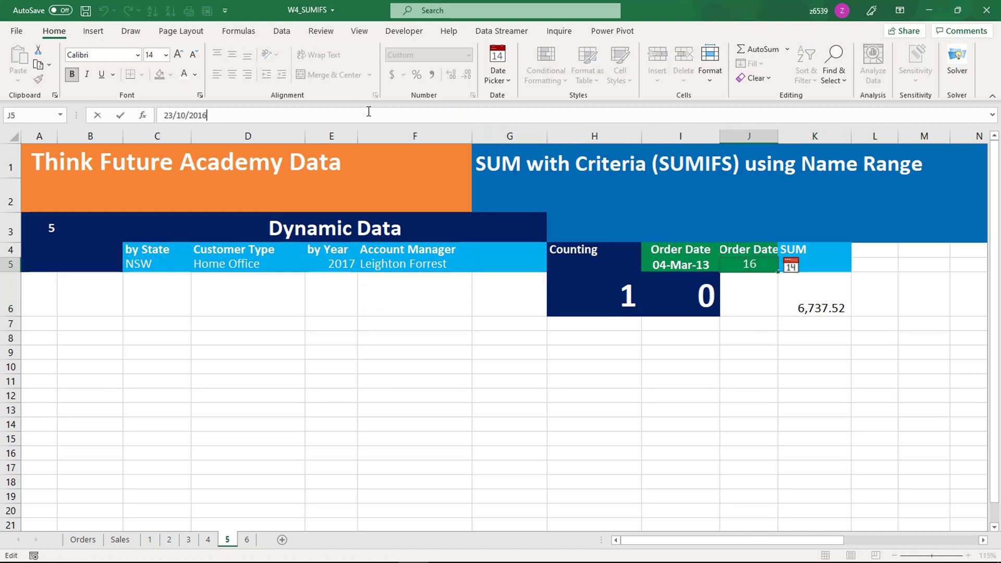
key(BackSpace)
text(7)
key(Return)
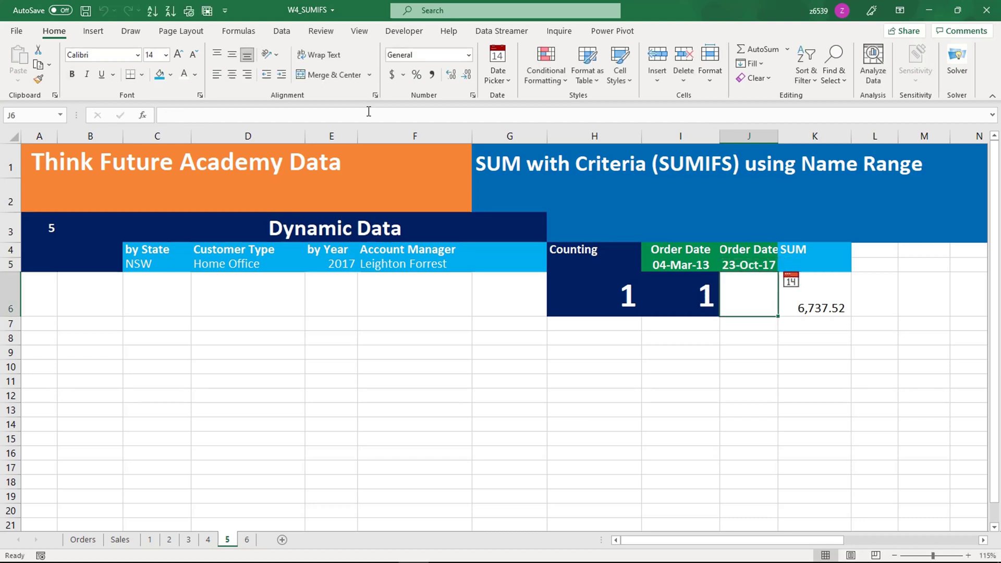
- Compare the date-limited count in I6 with the overall count in H6
click(680, 305)
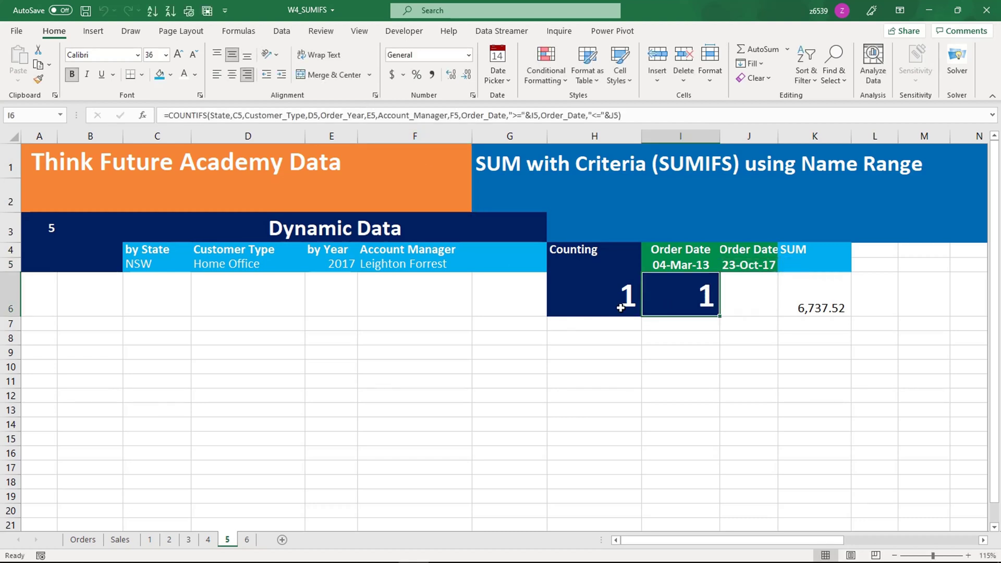
click(622, 309)
click(671, 299)
click(745, 305)
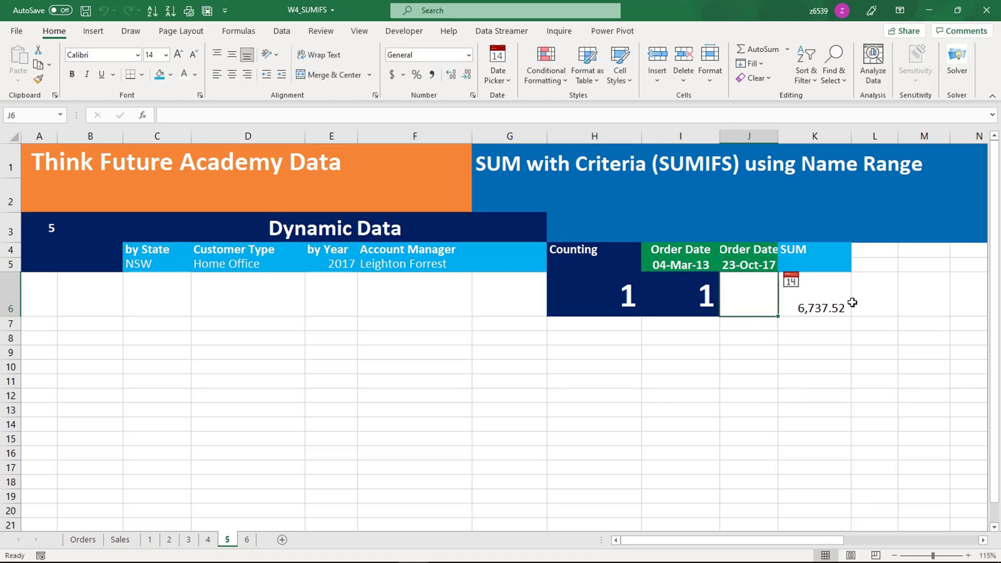
- Compare the SUMIFS formula in K6 with the COUNTIFS formulas in H6 and I6 for their date criteria
click(870, 304)
click(839, 306)
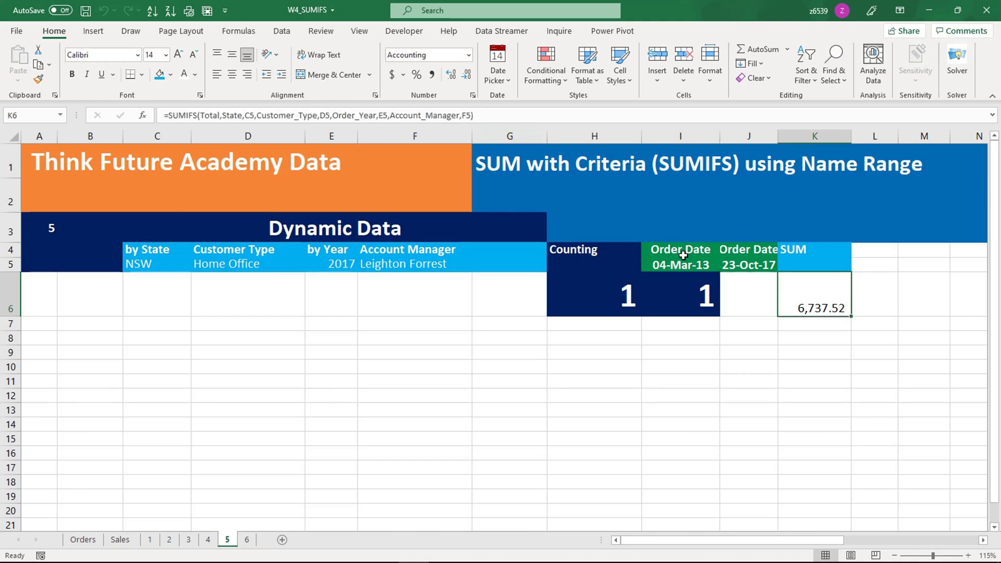
click(699, 306)
click(608, 303)
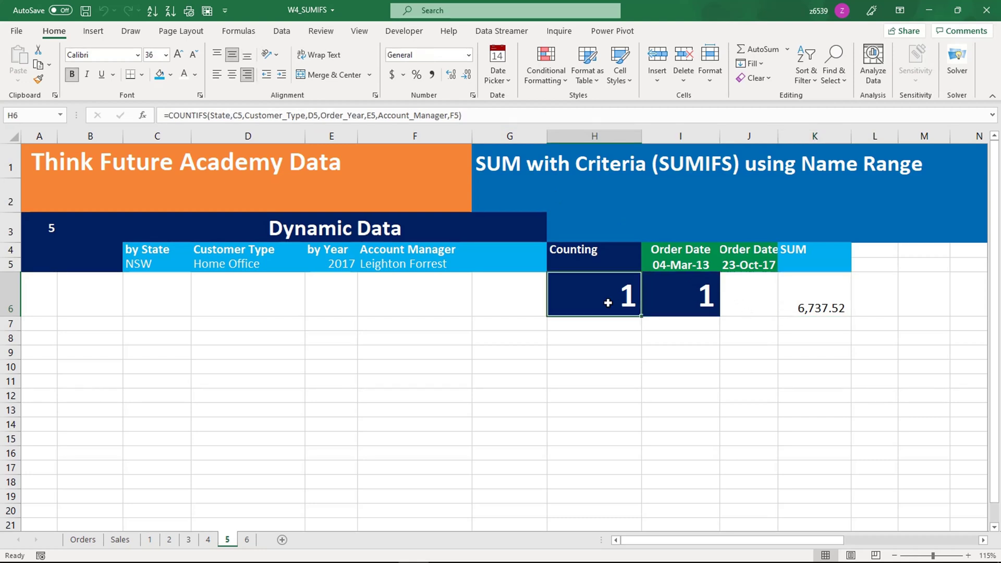
click(666, 302)
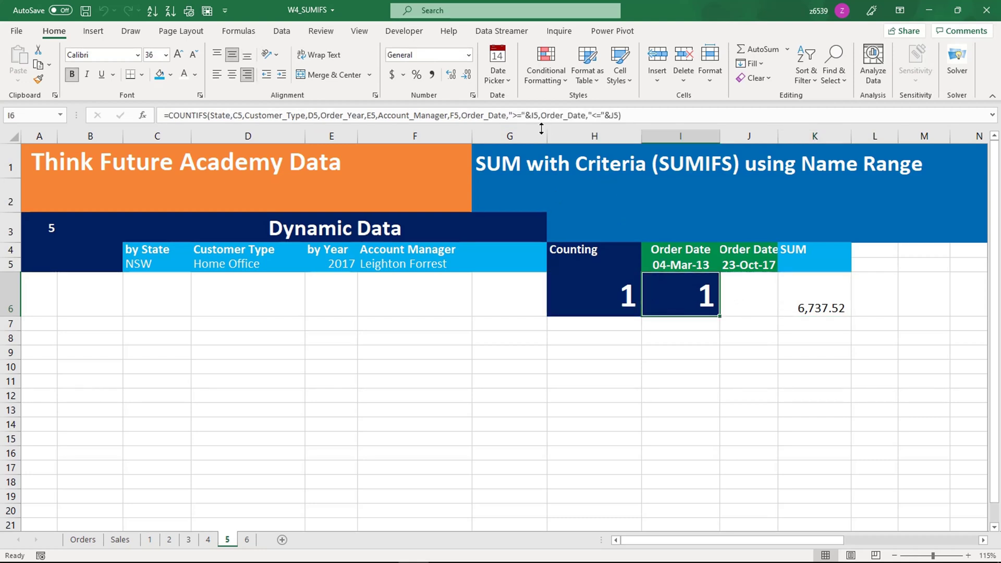
click(817, 302)
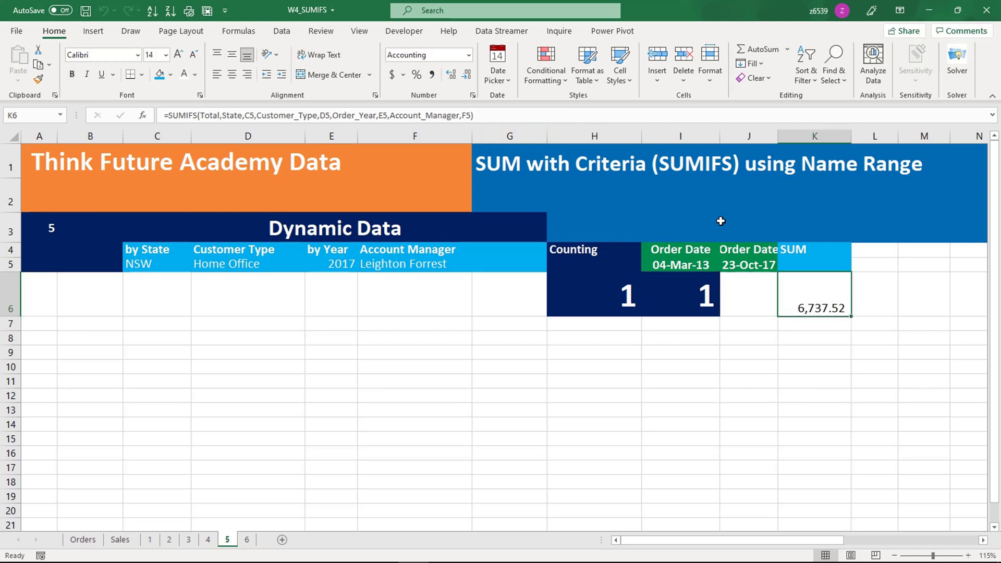
double_click(818, 302)
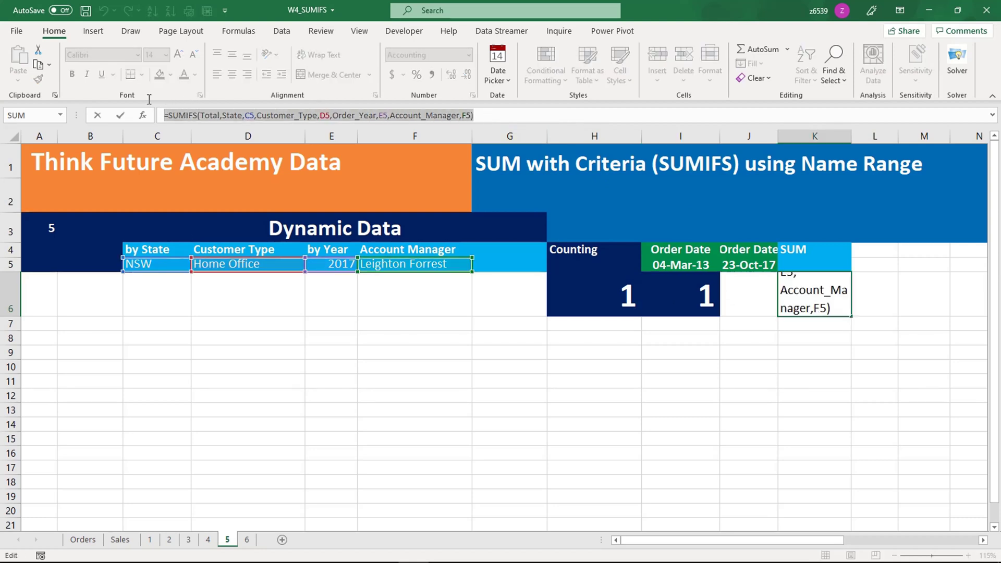
click(760, 326)
double_click(757, 323)
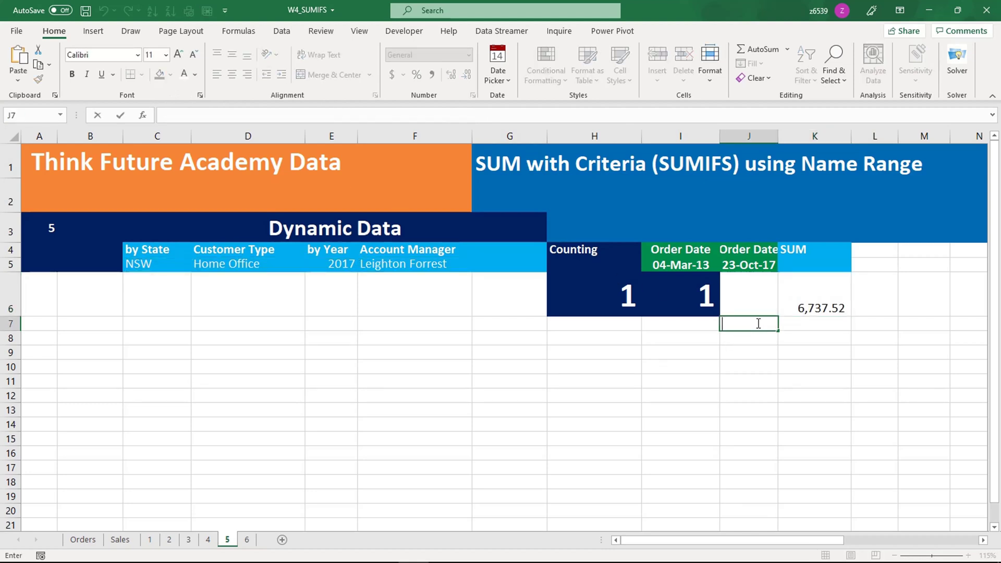
text(=SUMIFS(Total,State,C5,Customer_Type,D5,Order_Year,E5,Account_Manager,F5))
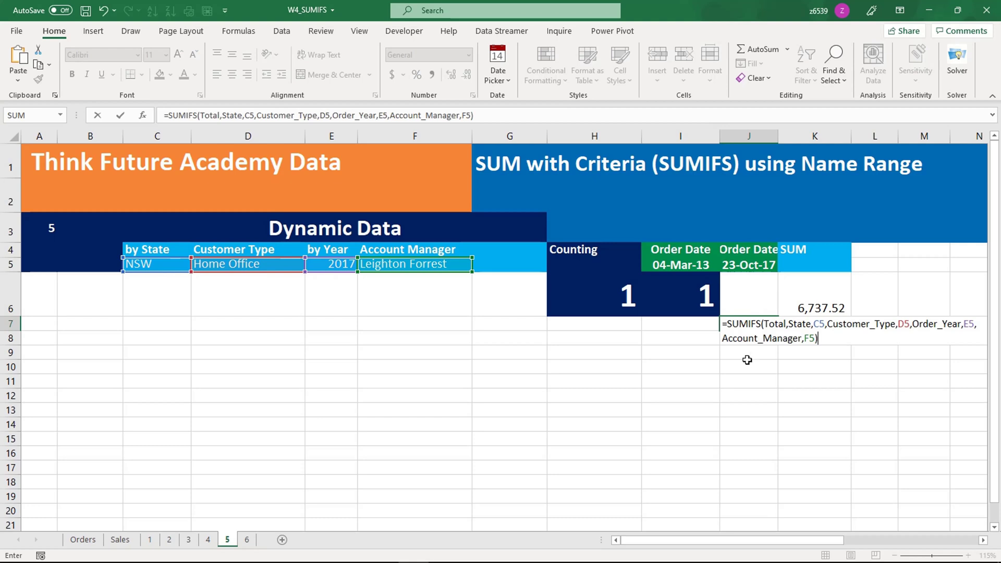
key(BackSpace)
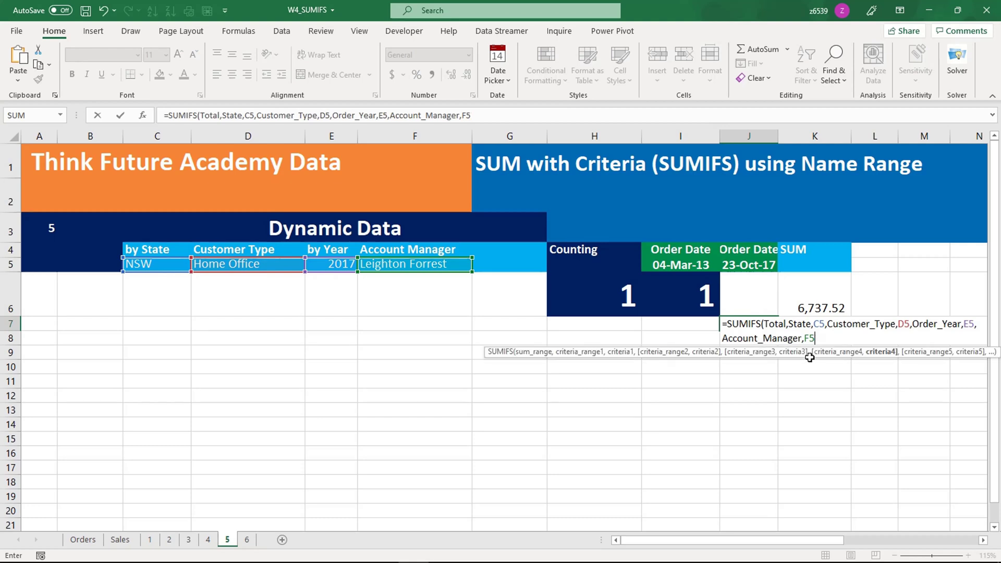
text(,)
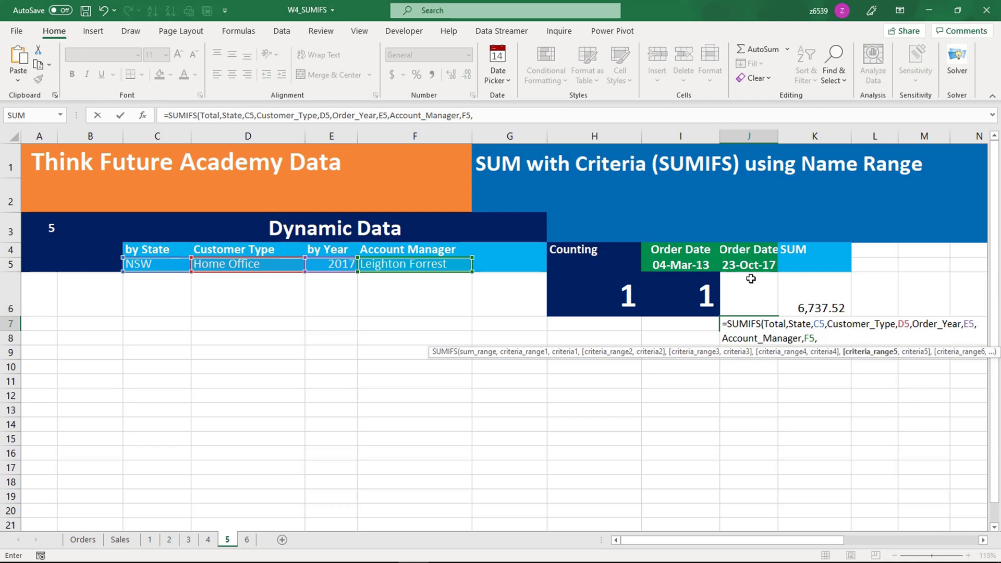
key(Escape)
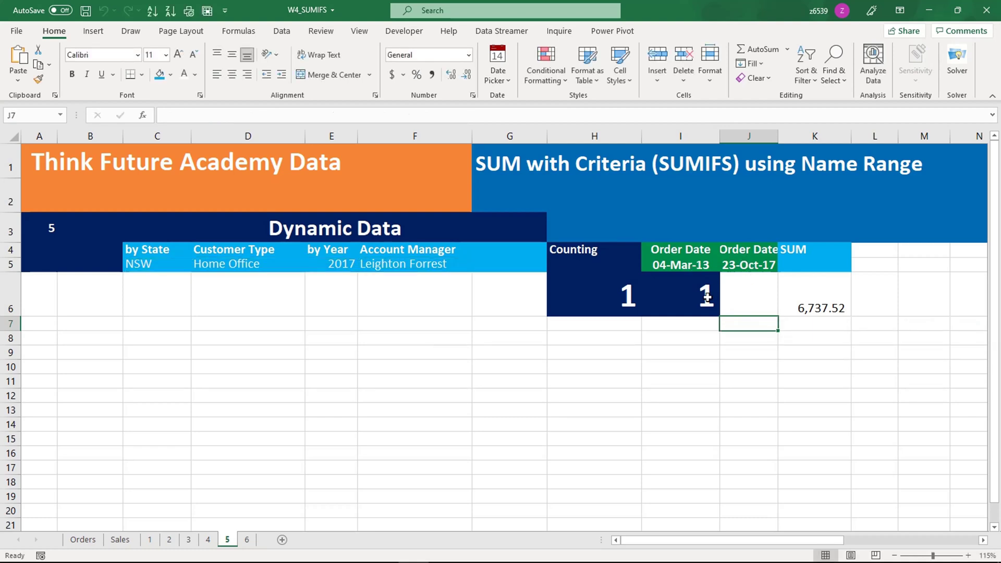
- Review the date criteria in I6's formula, check the Order Date column in the Orders data, and return to sheet 5
click(705, 297)
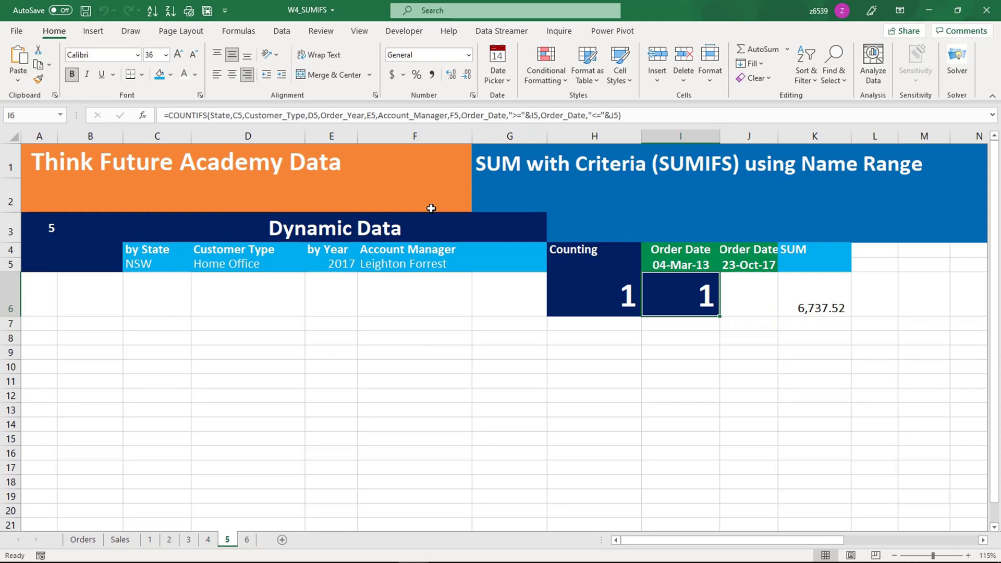
click(83, 539)
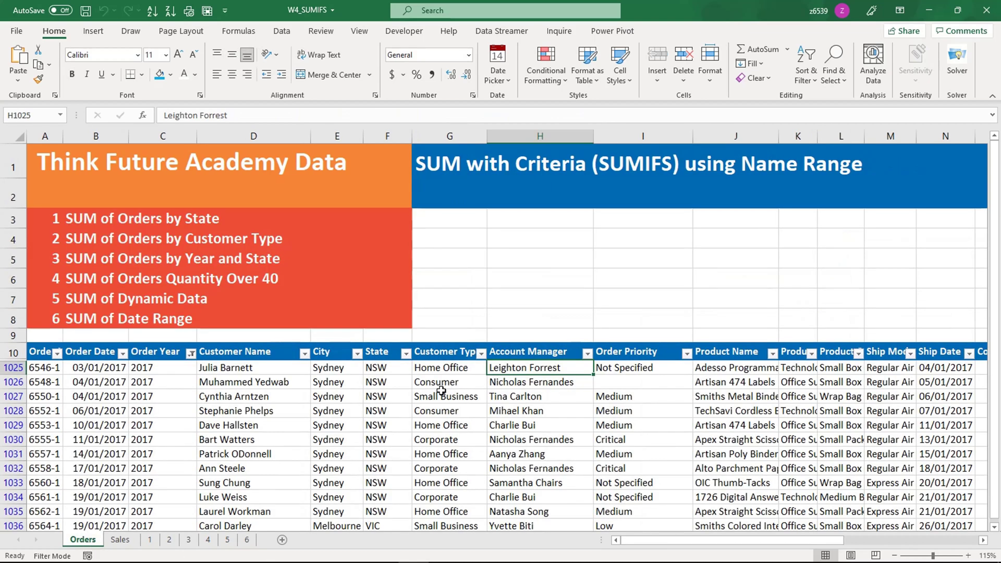
click(97, 355)
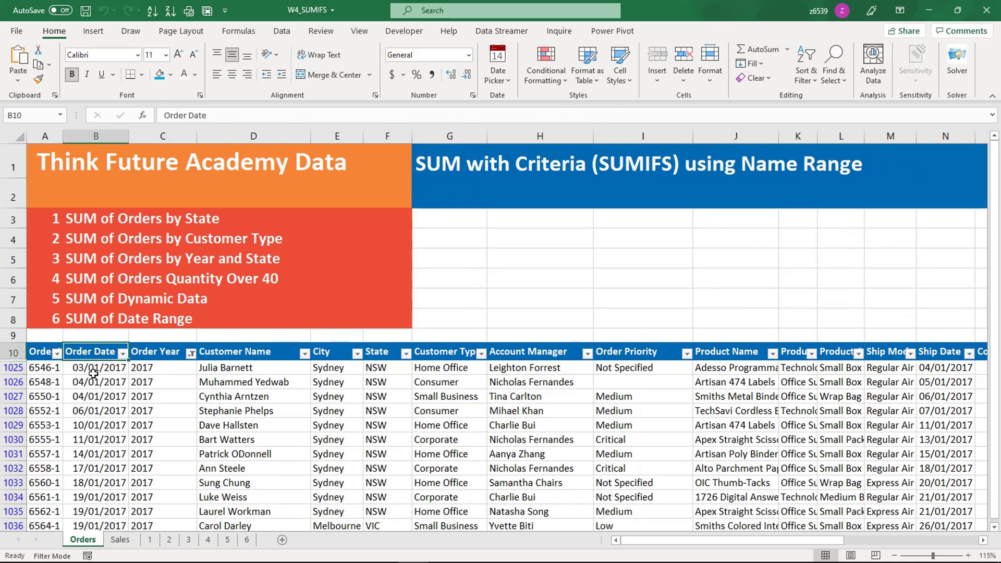
key(Down)
key(Down)
click(100, 355)
click(232, 541)
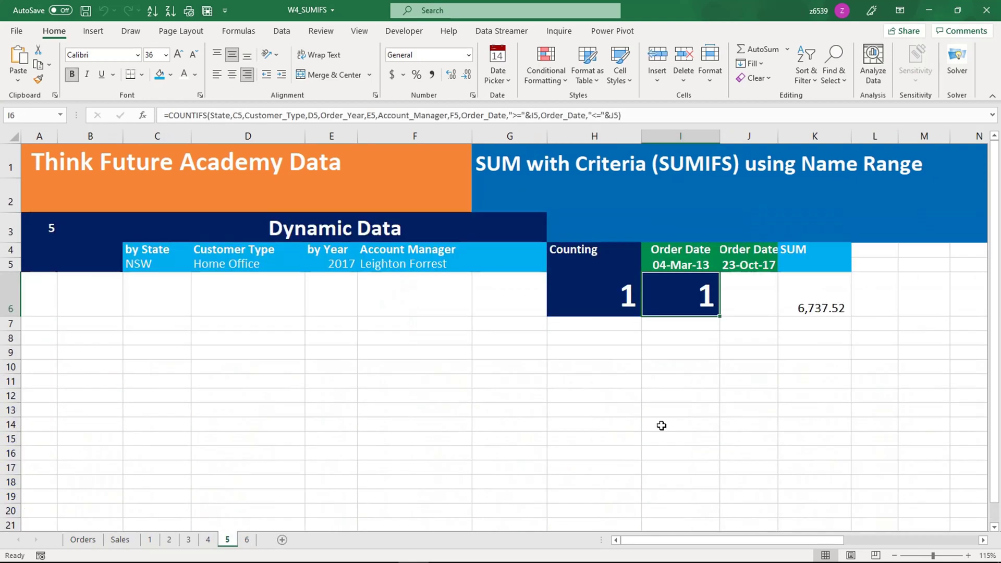
- Extend the SUMIFS formula in K6 with the start date criterion Order_Date,">="&I5
click(812, 304)
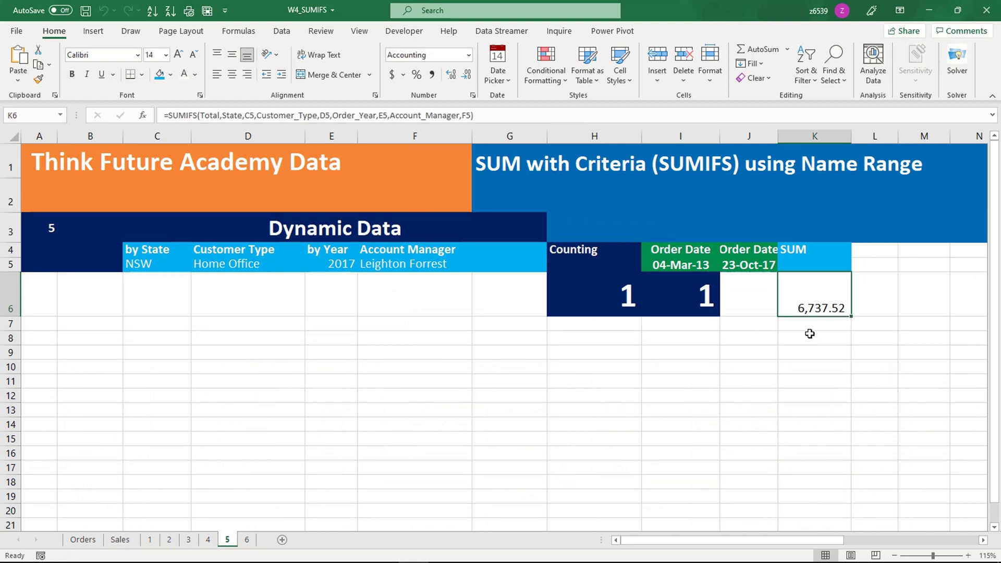
click(506, 115)
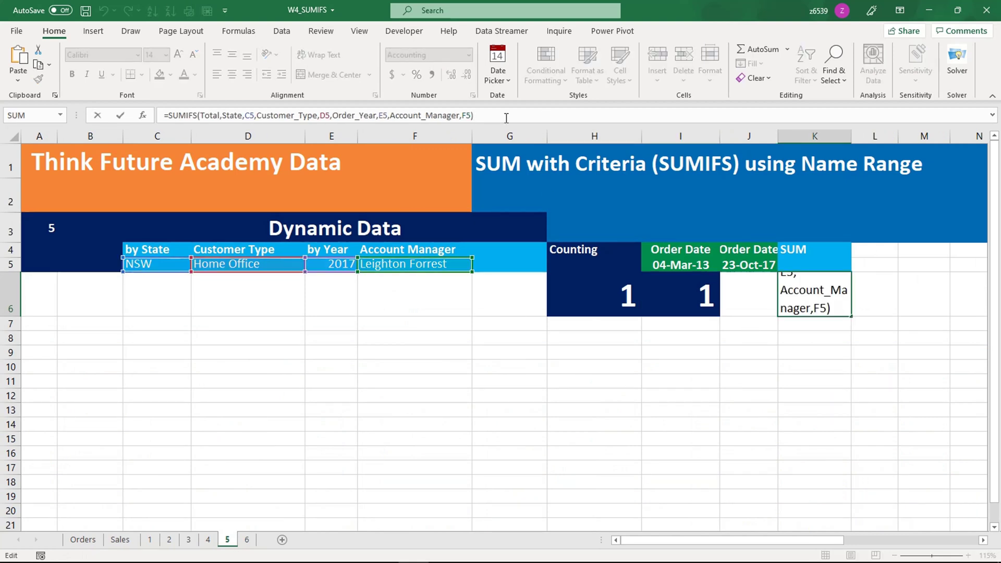
key(BackSpace)
text(,)
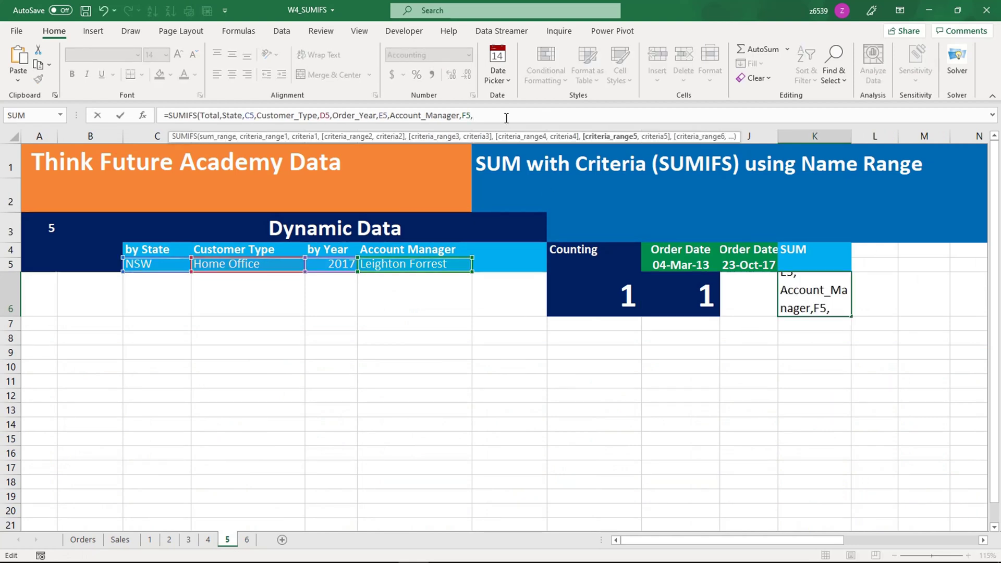
text(order)
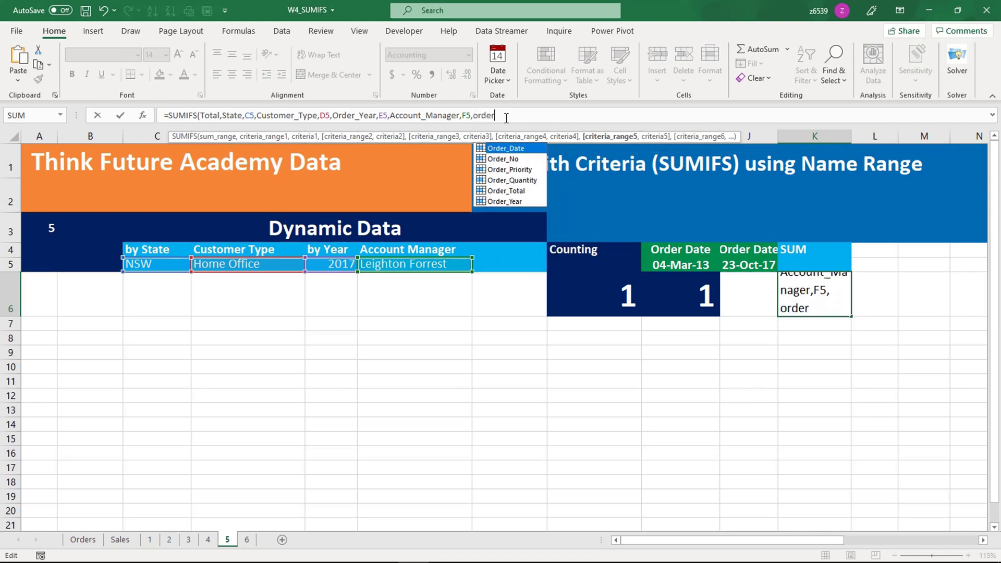
key(Tab)
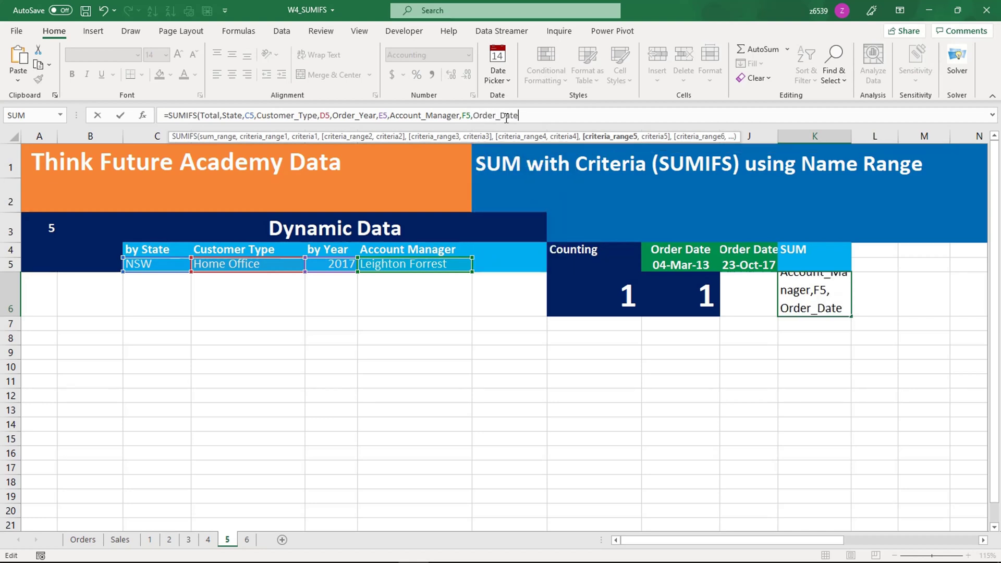
text(,)
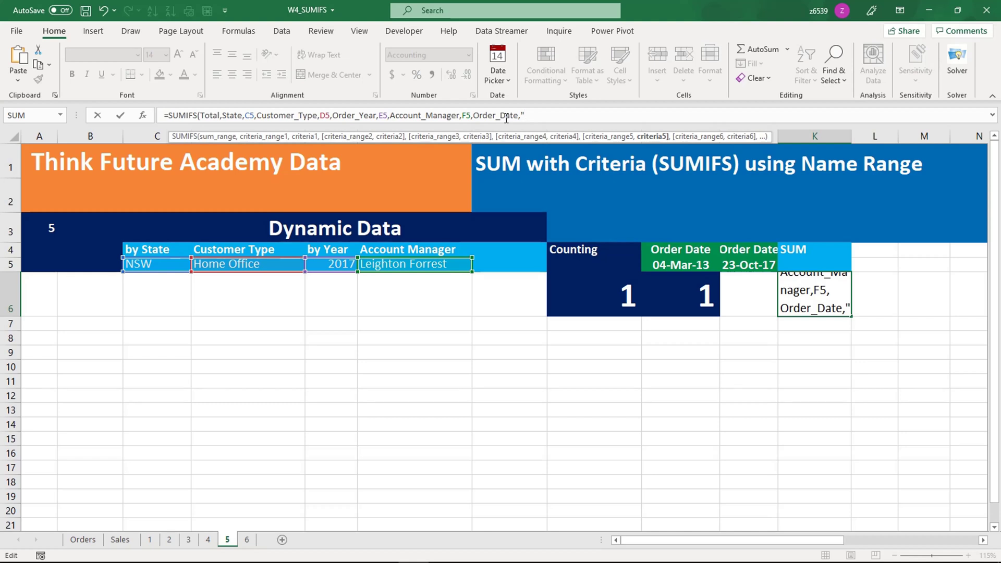
text(">)
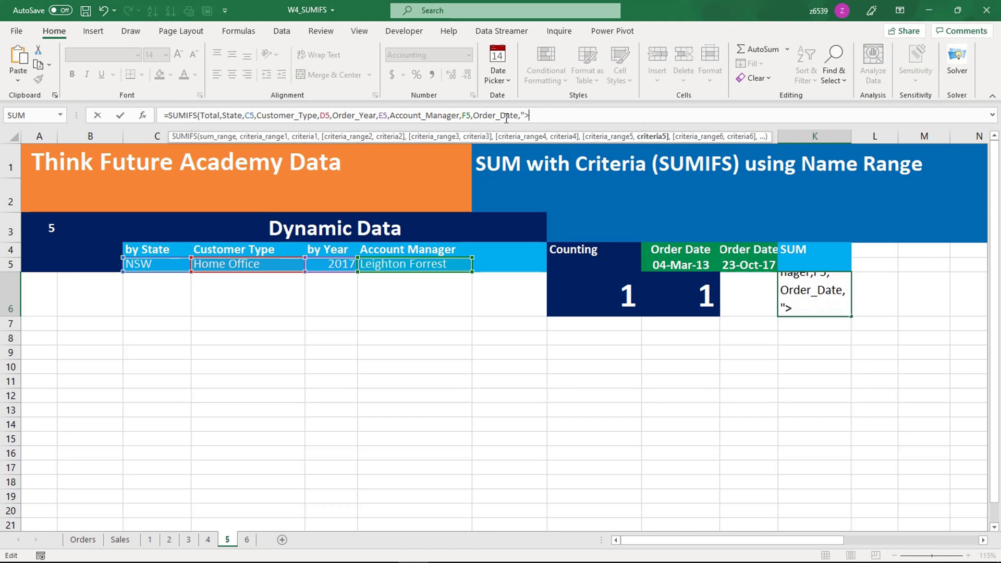
text(="&)
click(681, 266)
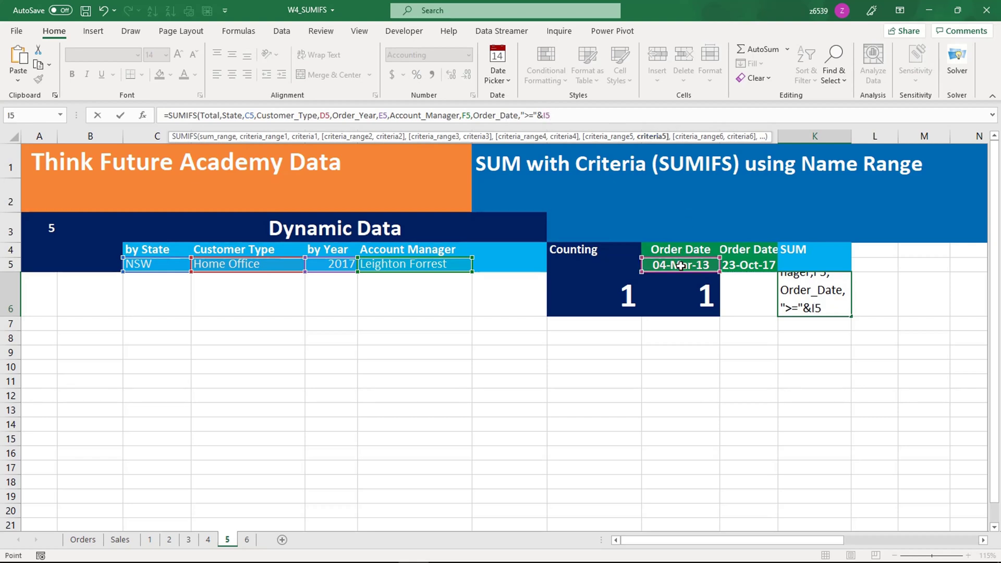
- Add the end date criterion Order_Date,"<="&J5 to the SUMIFS formula in K6 and complete the formula
text(,)
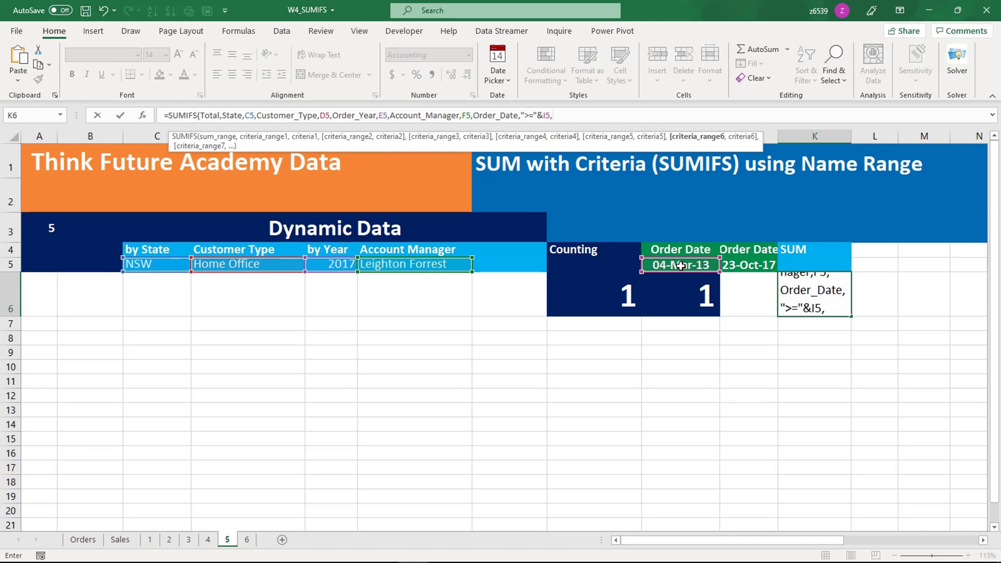
text(orde)
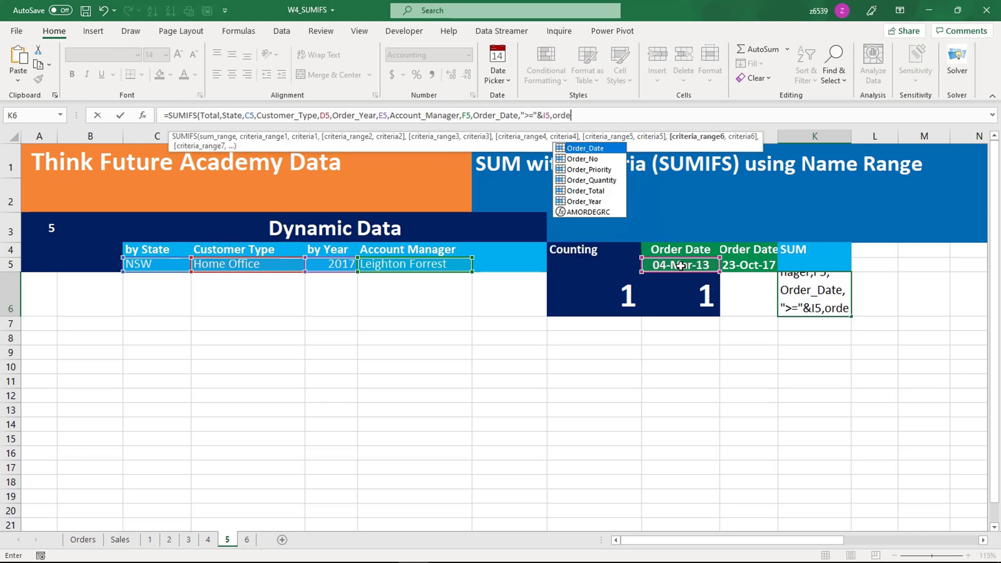
text(rdate)
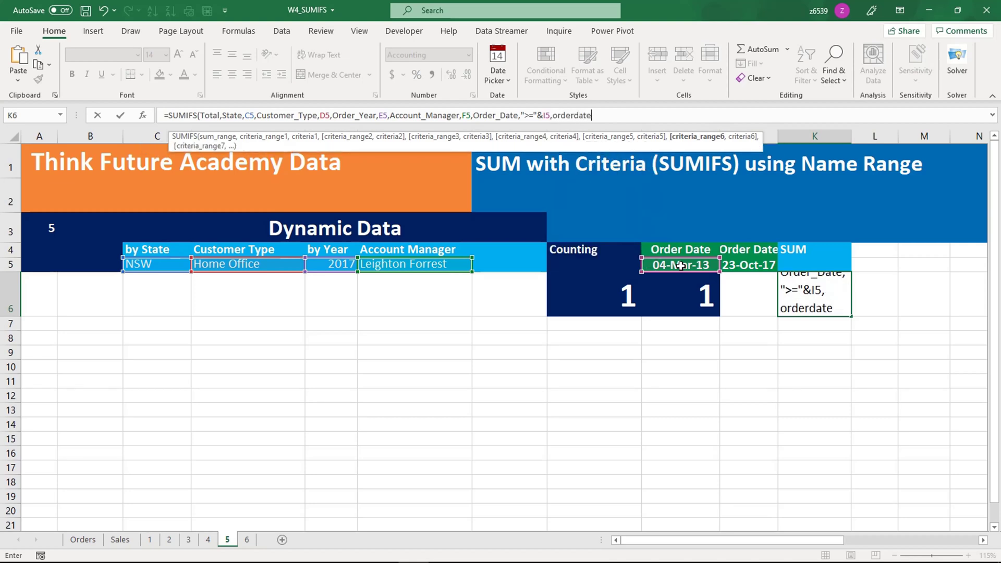
key(BackSpace)
key(BackSpace)
key(BackSpace)
key(BackSpace)
key(Tab)
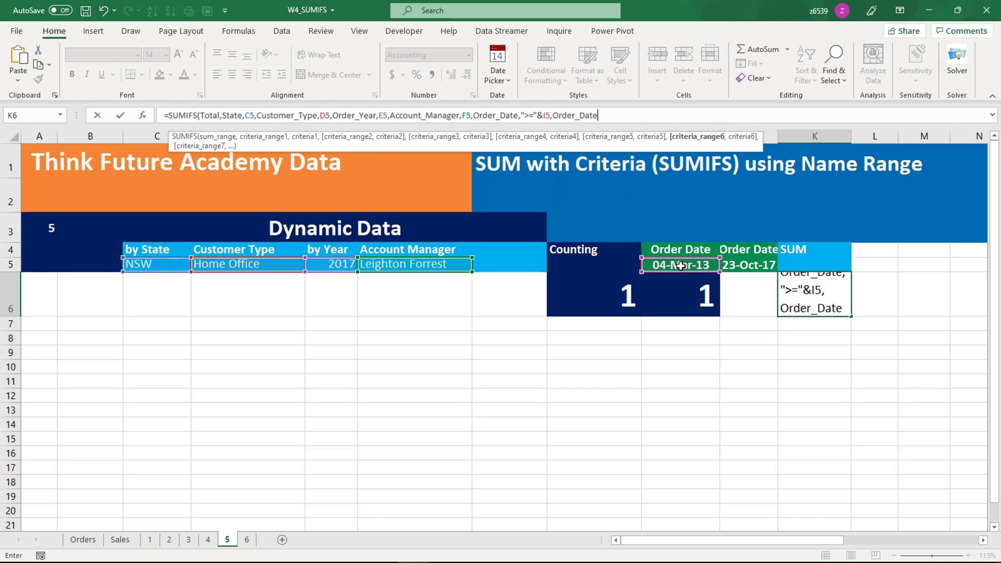
text(,)
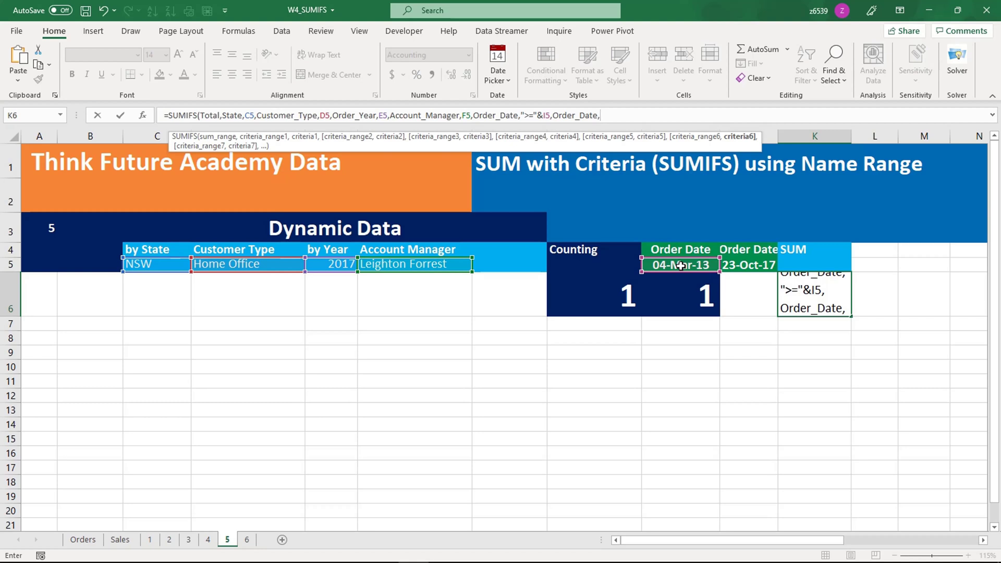
text("<)
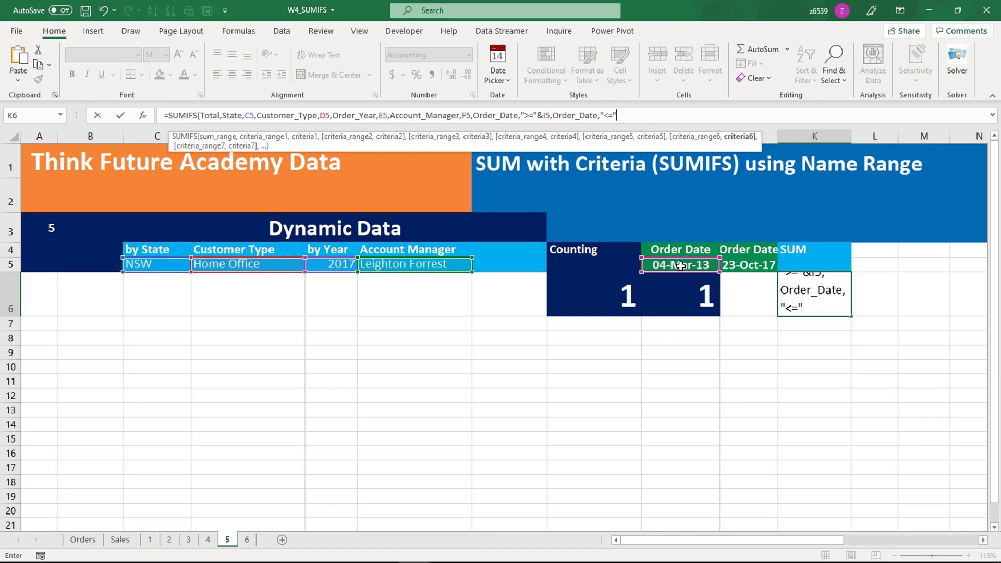
text(="&)
click(746, 266)
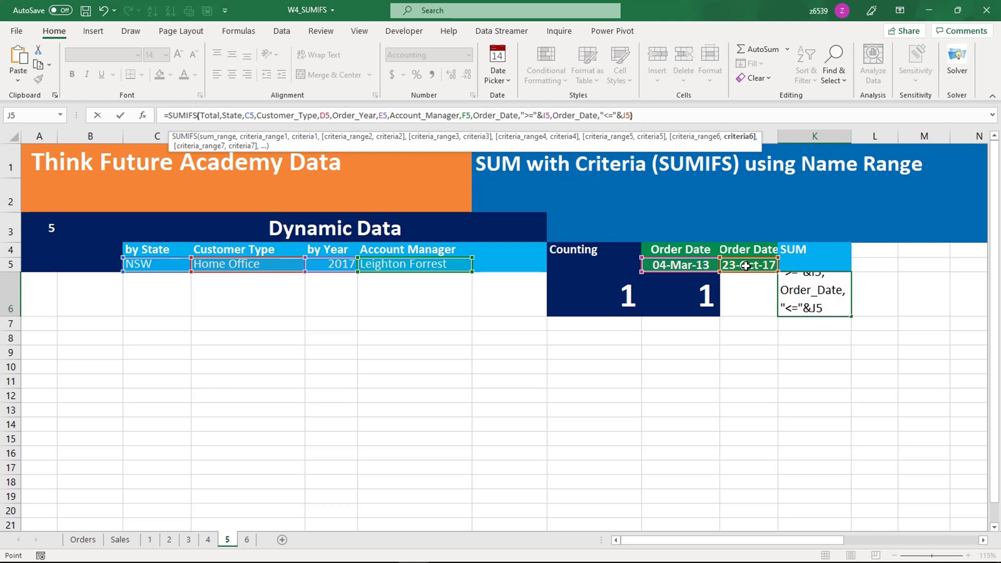
text())
key(Return)
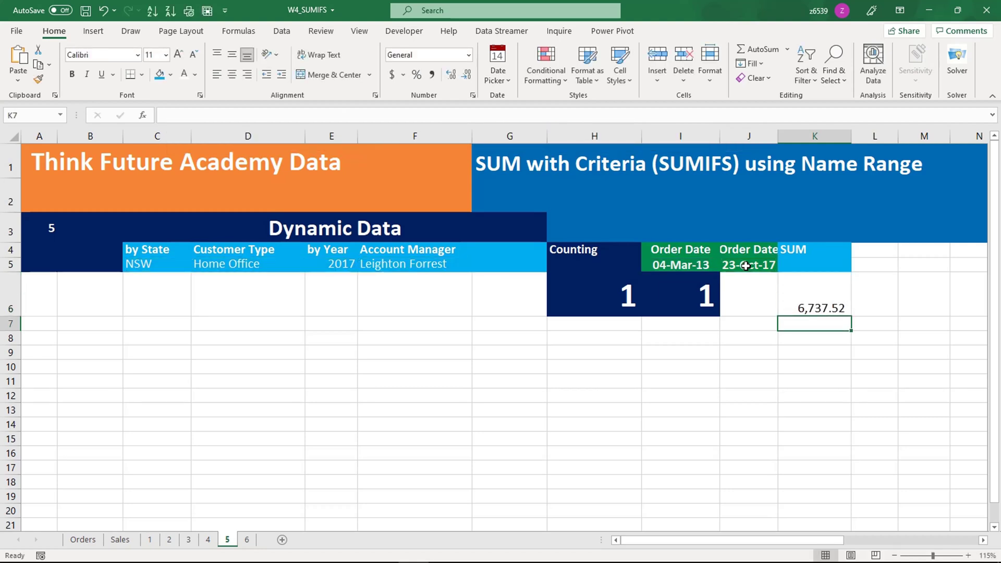
- Set the end order date in J5 to 23/10/2016
key(Up)
click(745, 266)
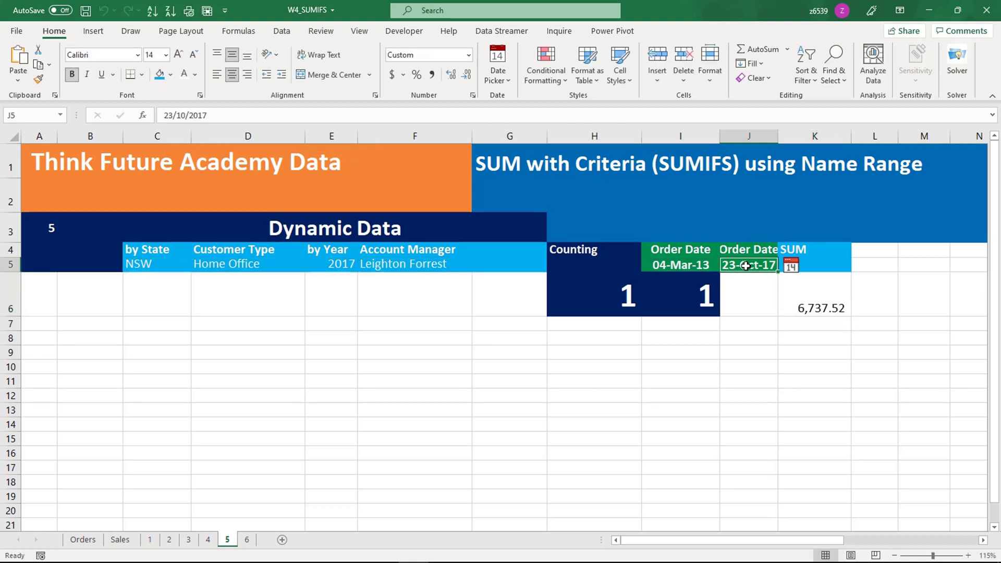
click(241, 119)
key(BackSpace)
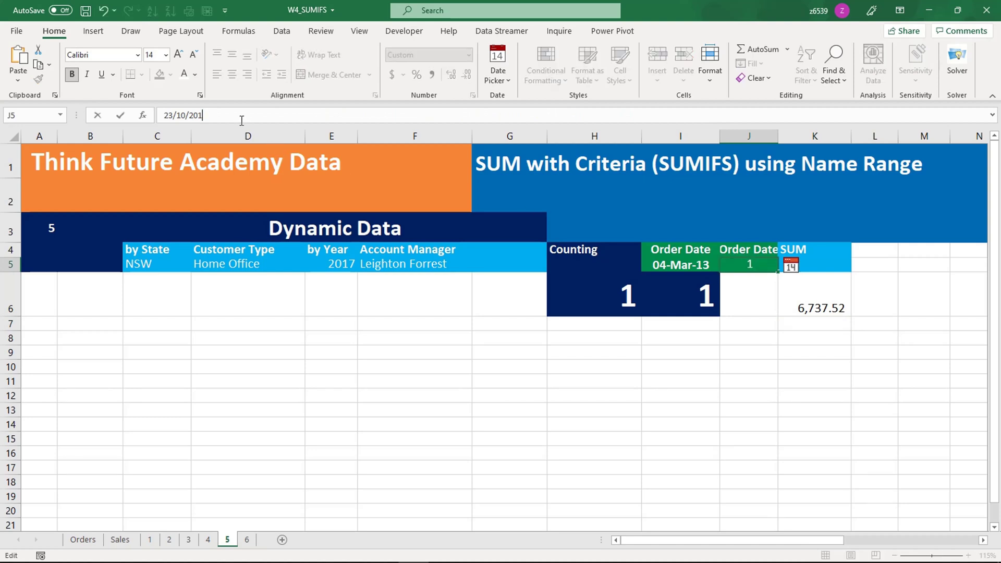
text(6)
key(Return)
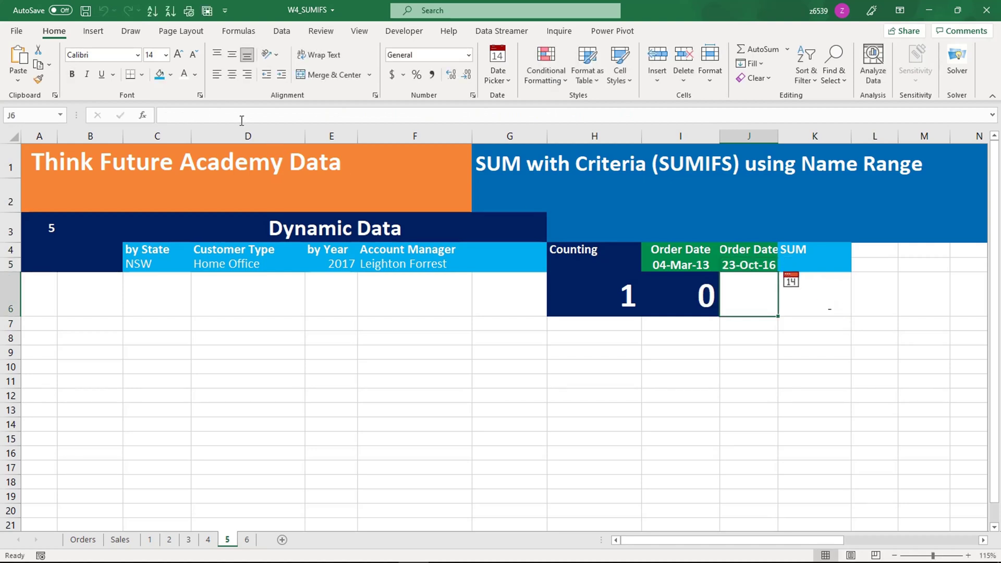
- Check the date-limited count in I6 against the overall count in H6 for the changed end date
key(Up)
key(Down)
key(Left)
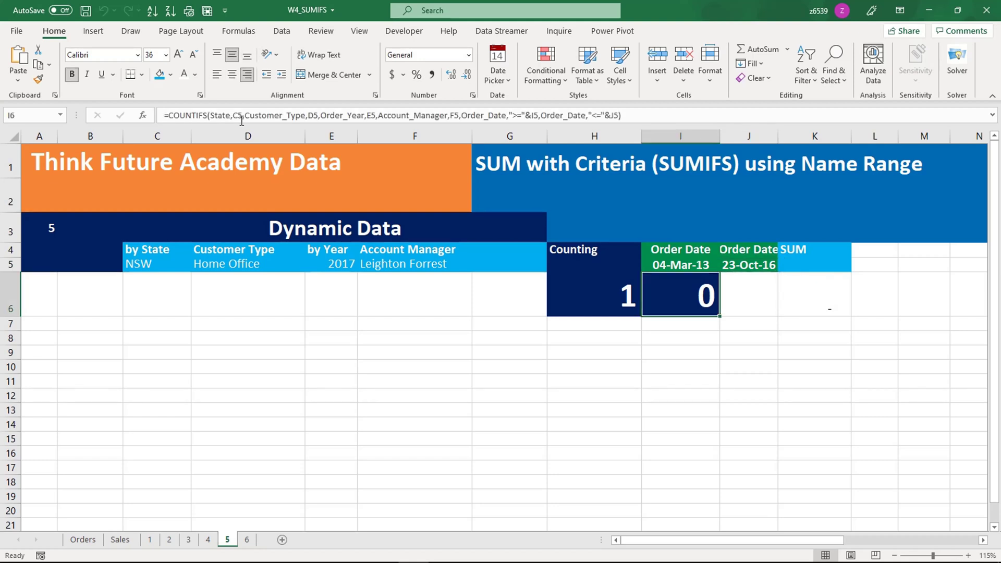
key(Left)
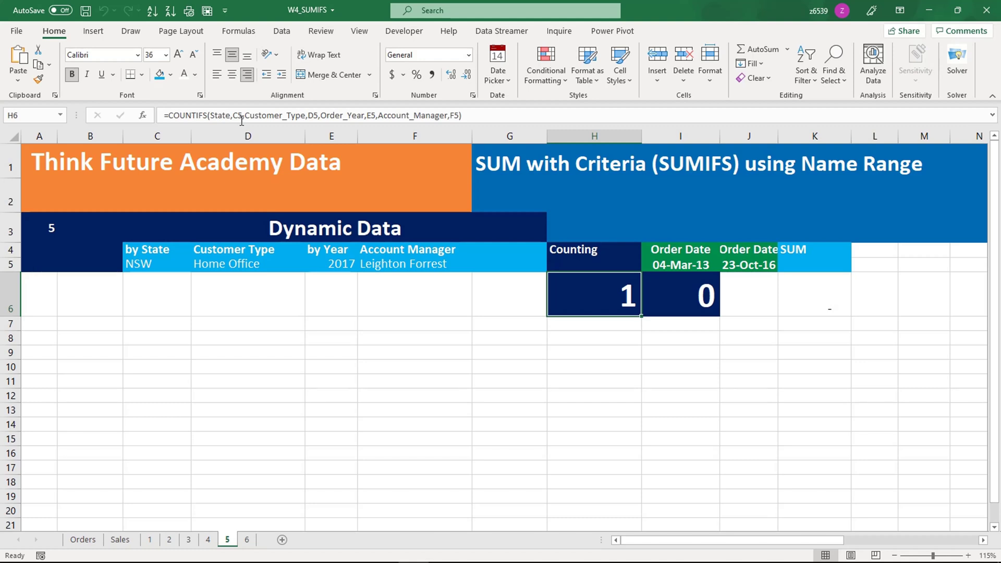
- Compare the COUNTIFS formulas in H6 and I6 and inspect the end order date in J5
key(Right)
key(Up)
key(Down)
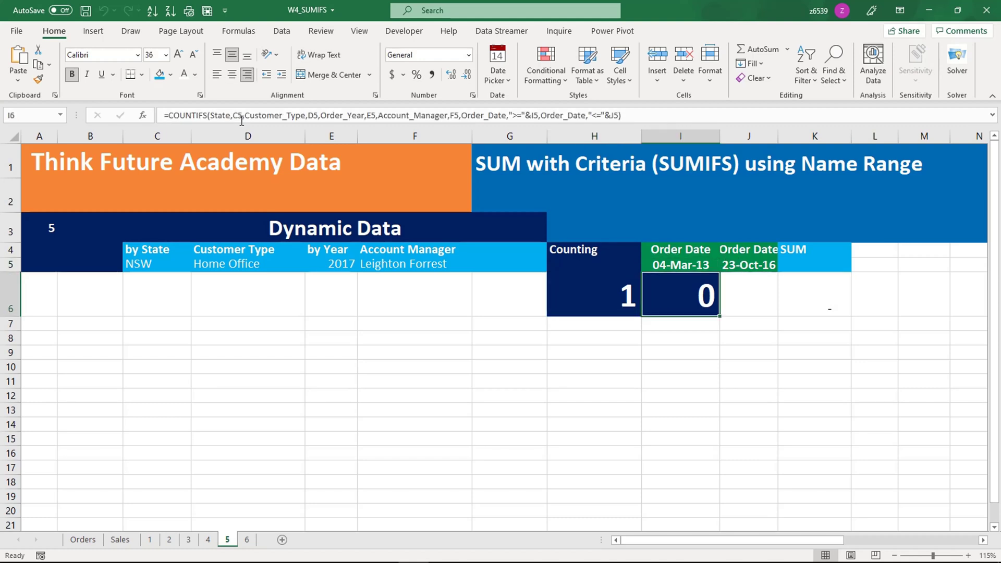
key(Left)
key(Right)
key(Right)
key(Up)
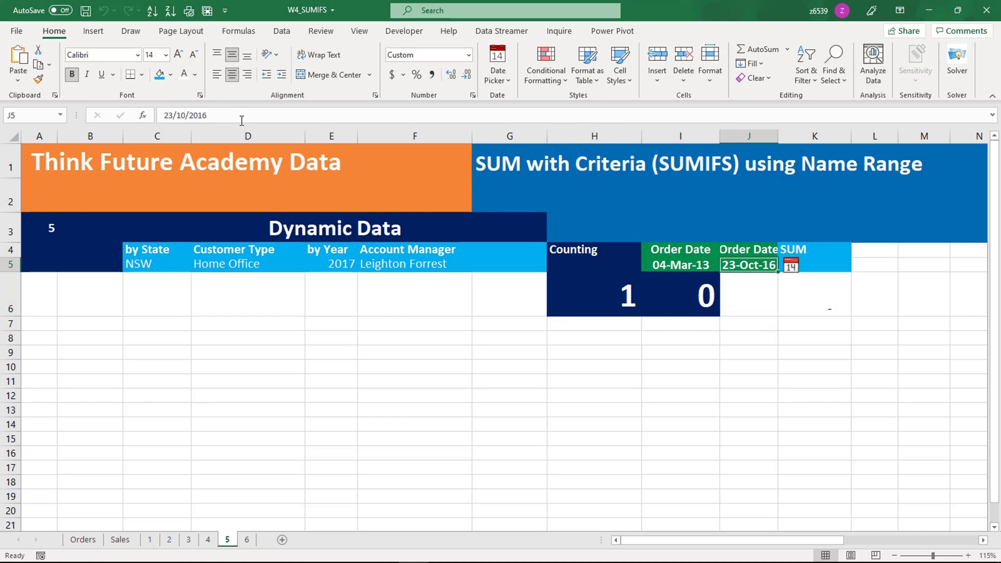
- Change the state in C5 to VIC and choose a different account manager in F5
click(158, 265)
click(196, 266)
click(105, 296)
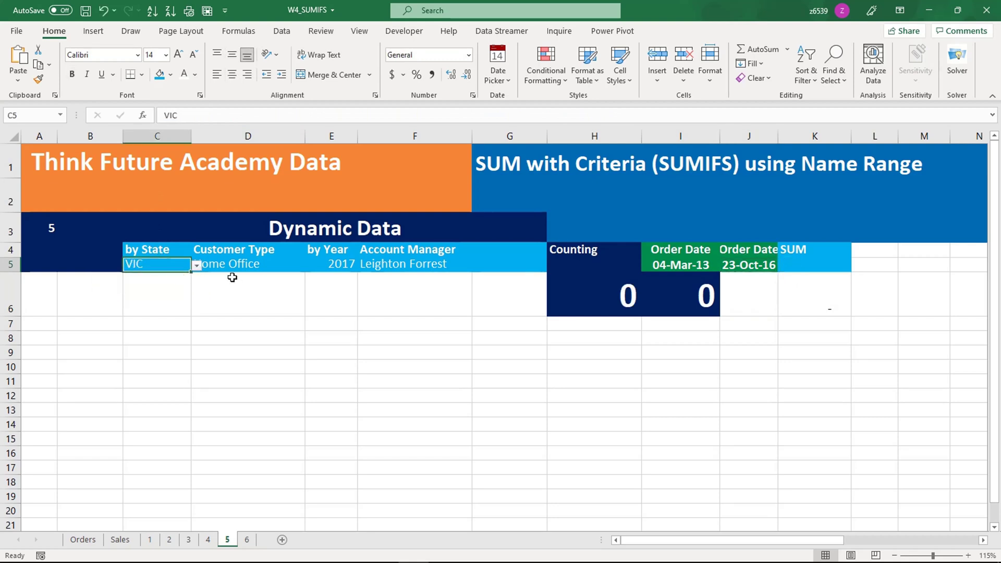
click(394, 268)
click(476, 268)
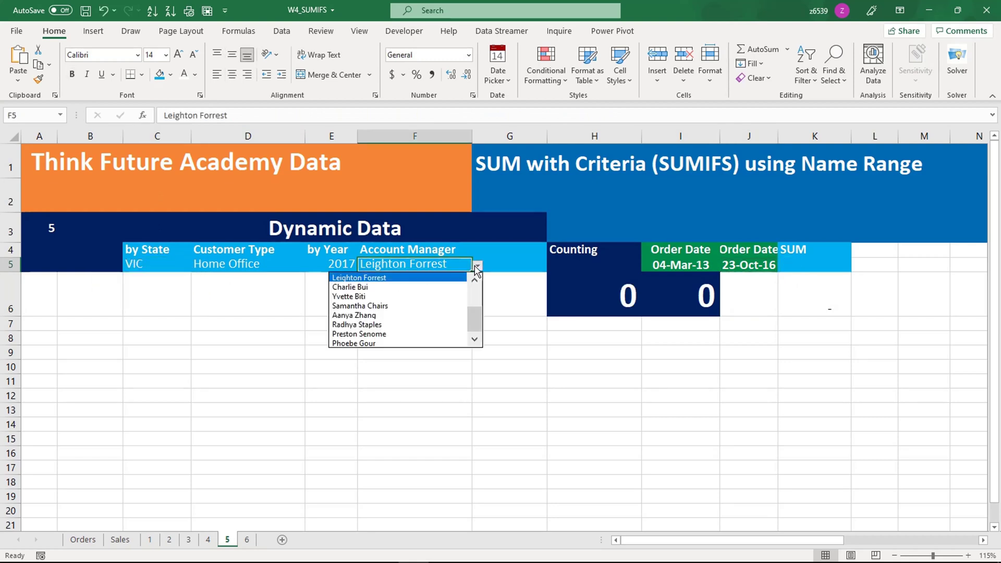
scroll(473, 312, up, 2)
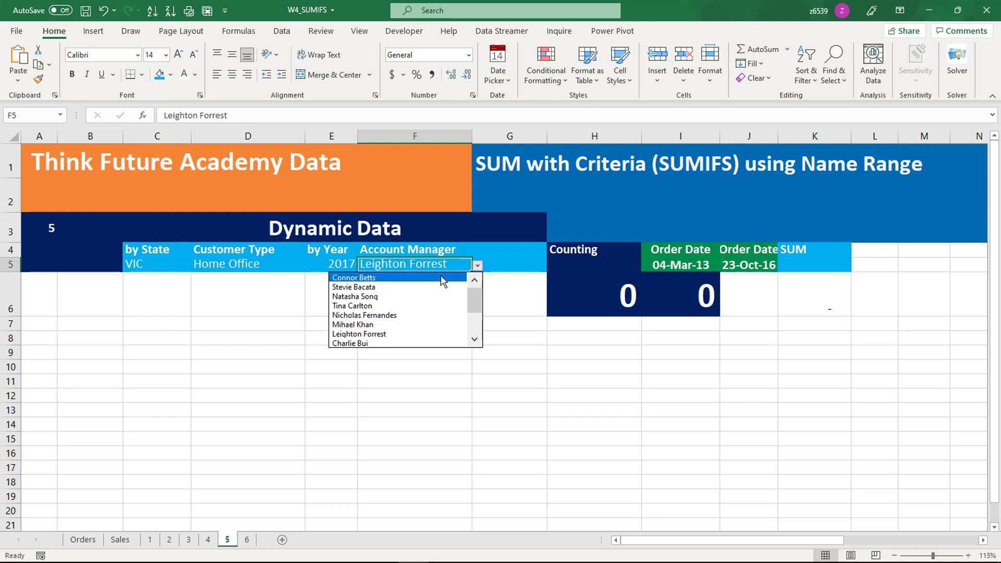
click(442, 278)
- Set the year in E5 to 2013 and check the sum in K6
click(346, 266)
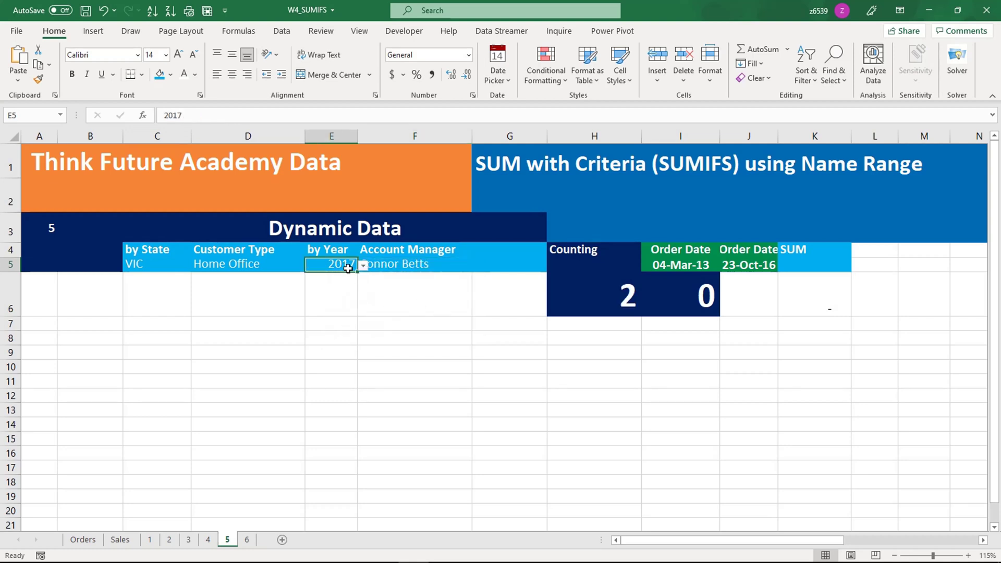
click(363, 266)
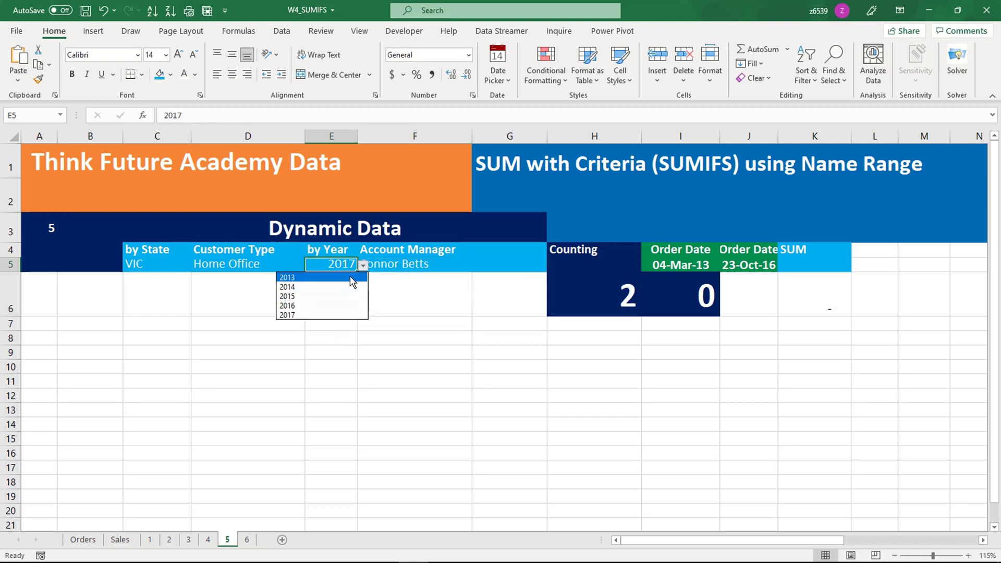
click(351, 278)
click(551, 349)
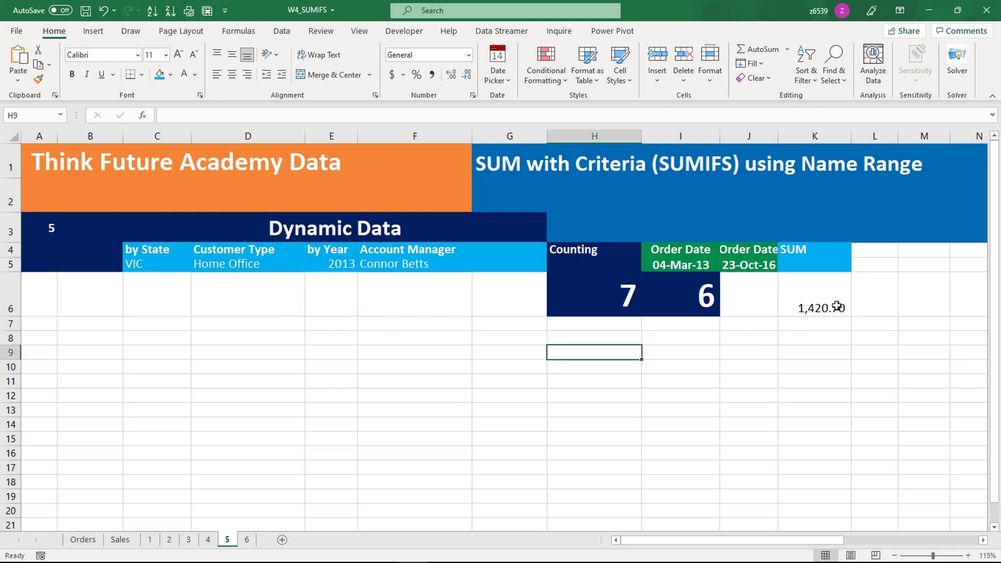
click(838, 308)
- Set the start order date in I5 to 04/03/2015 to test the date-limited count and sum
click(695, 266)
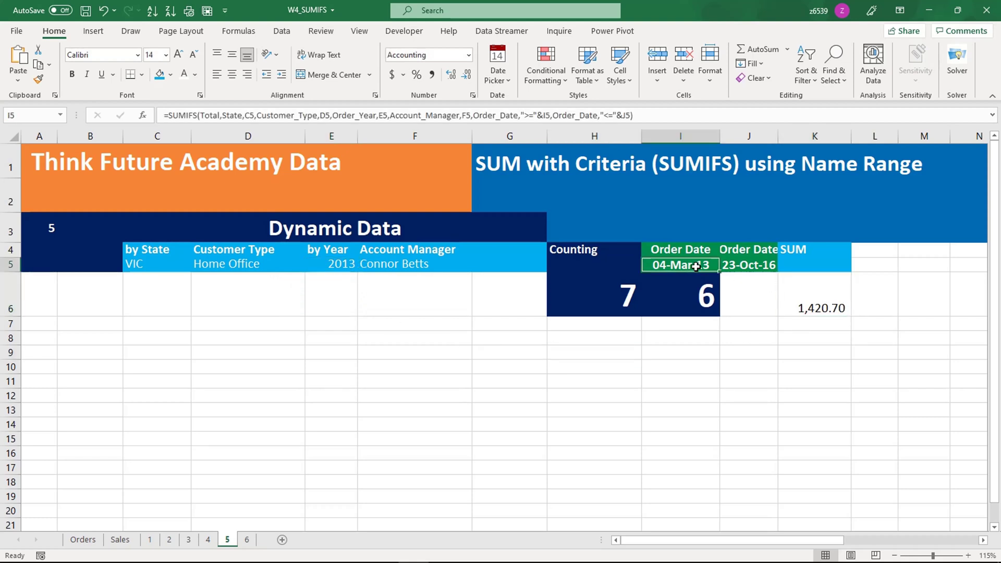
click(260, 112)
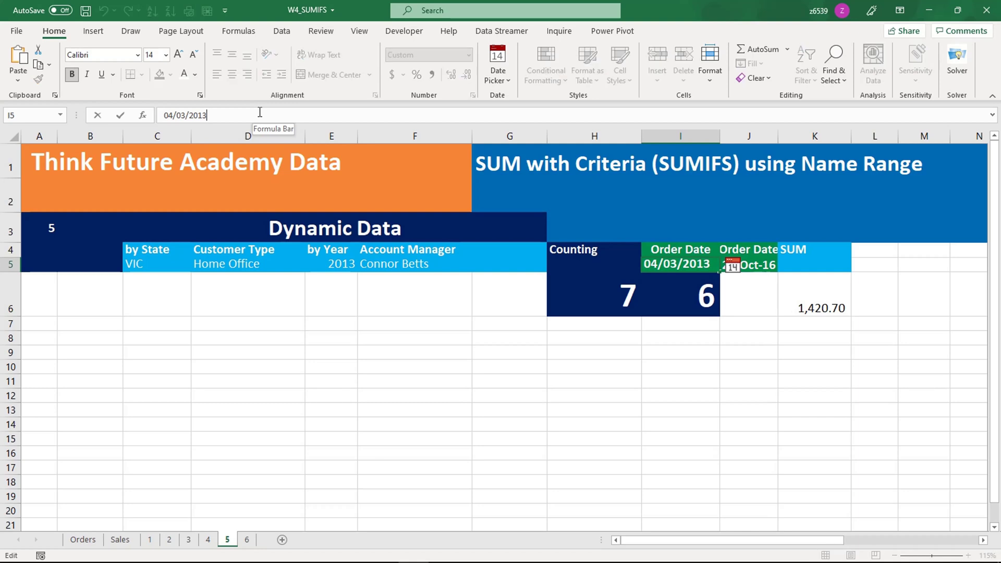
key(BackSpace)
text(5)
key(Return)
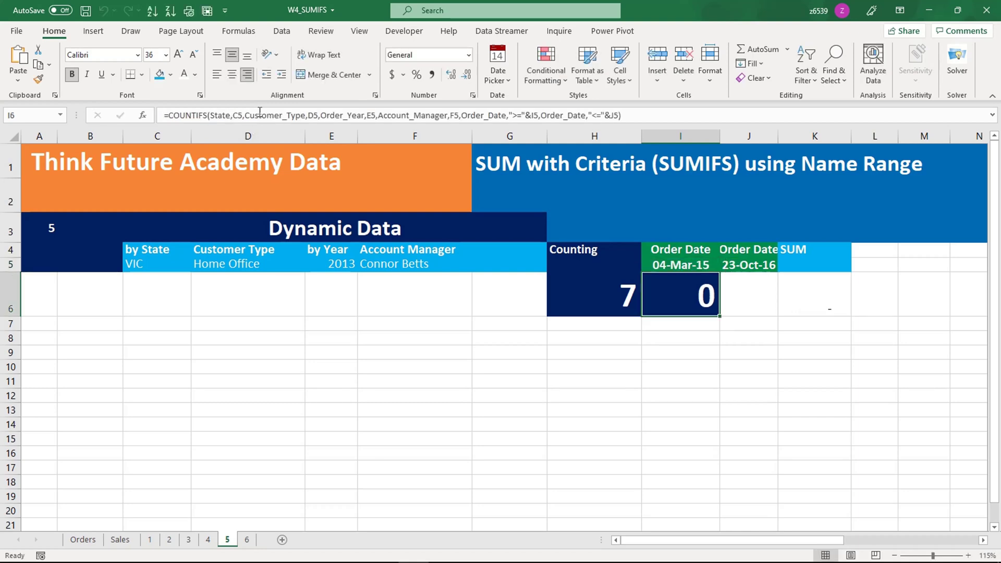
- Set the start order date in I5 back to 04/03/2013
key(Up)
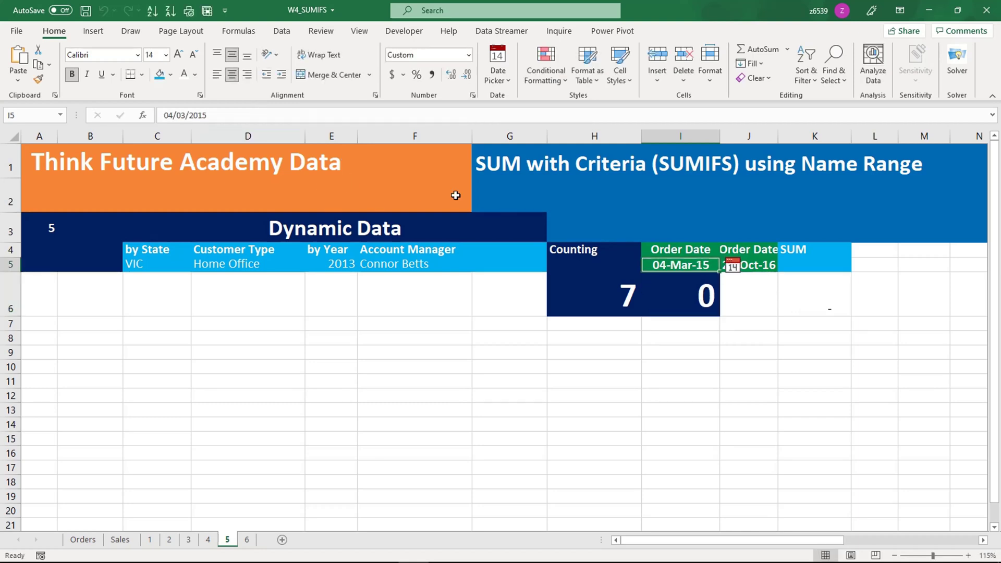
click(211, 111)
key(BackSpace)
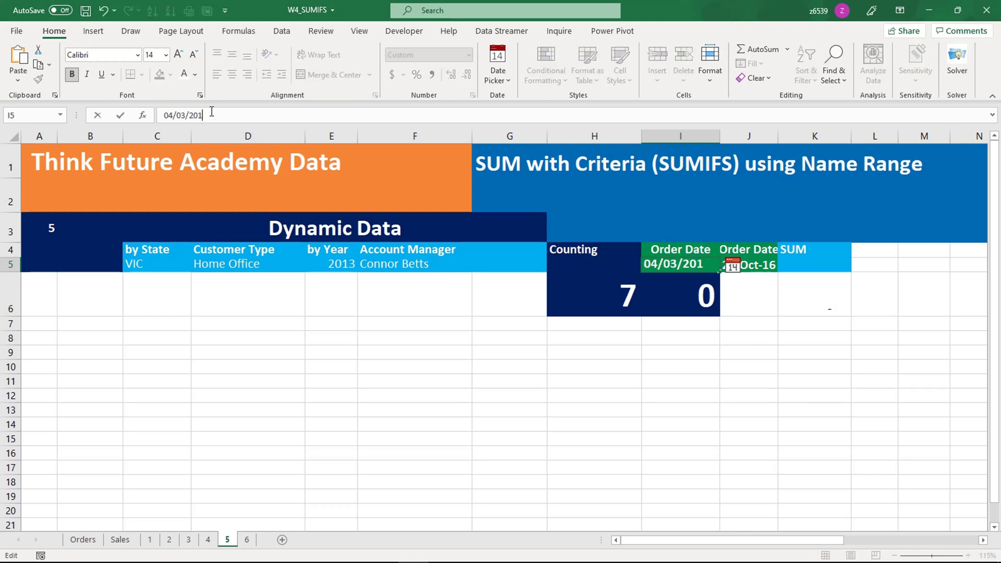
text(3)
key(Return)
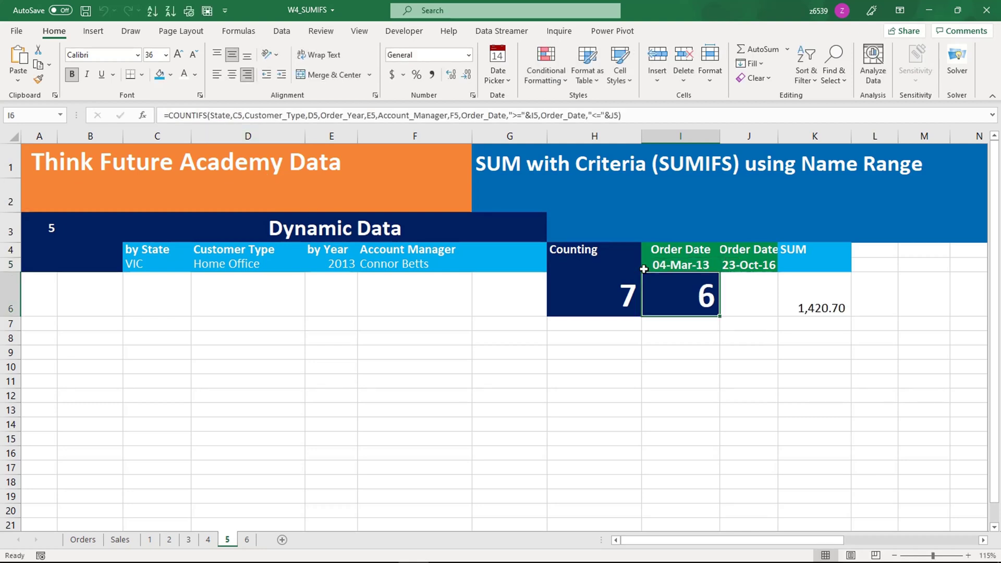
- Set the end order date in J5 to 23/10/2014
click(746, 270)
click(229, 116)
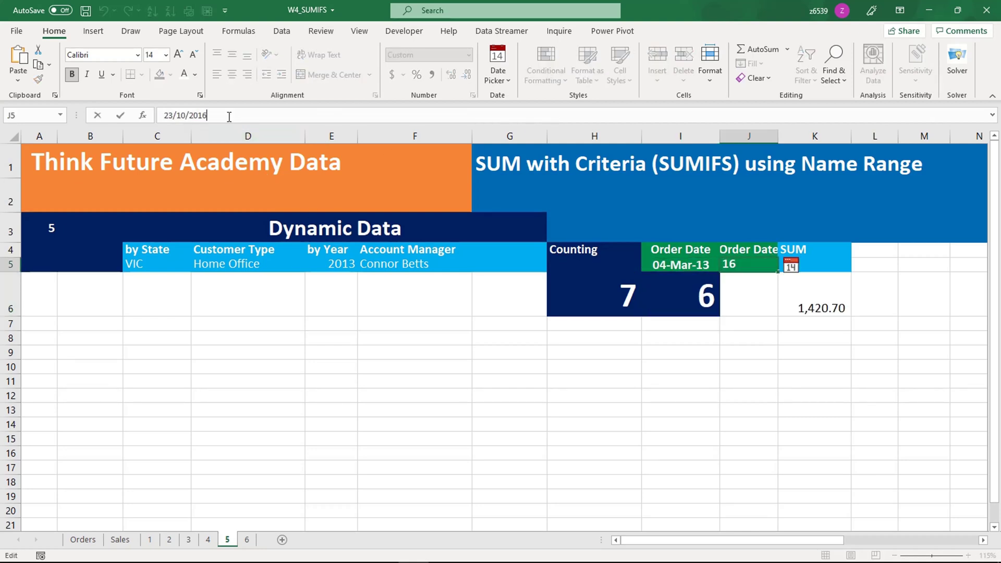
key(BackSpace)
text(4)
key(Return)
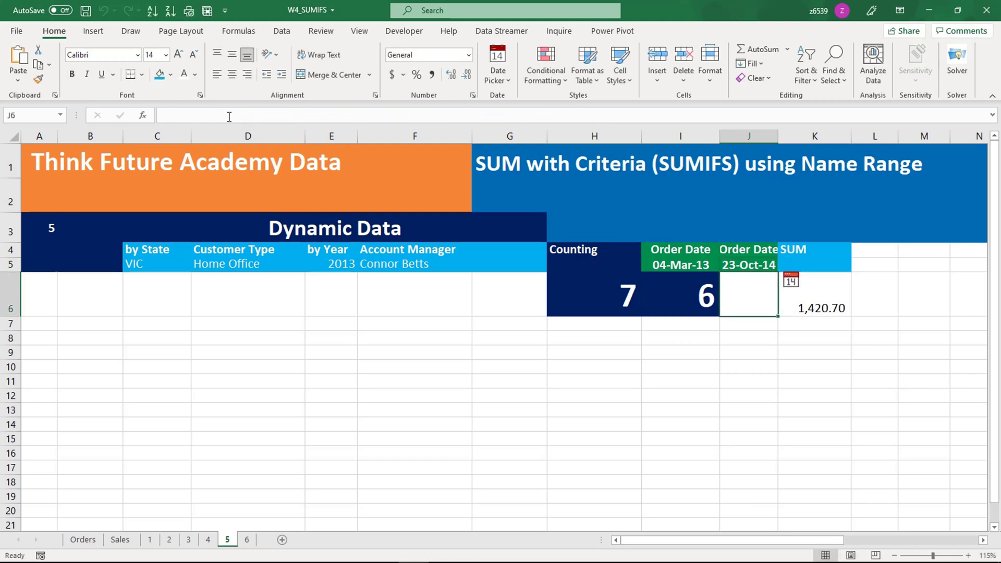
- Set the end order date in J5 to 23/10/2013 and check the count in I6 and the sum in K6
click(759, 265)
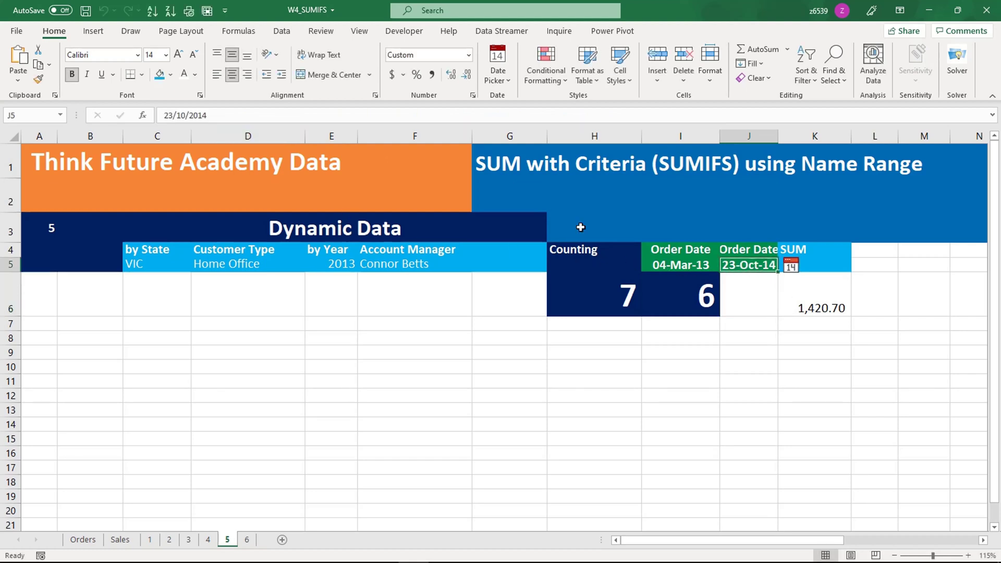
click(275, 114)
key(BackSpace)
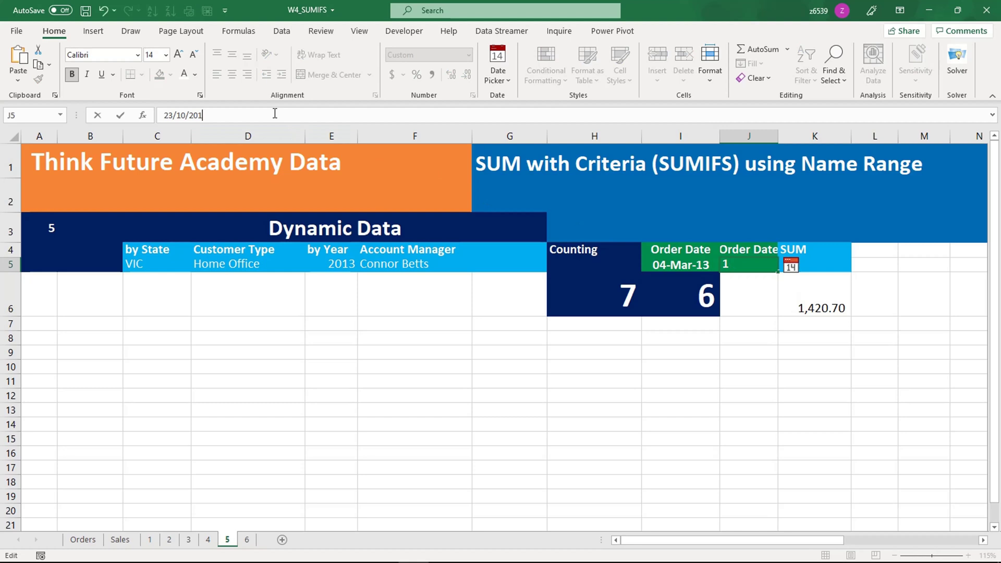
text(3)
key(Return)
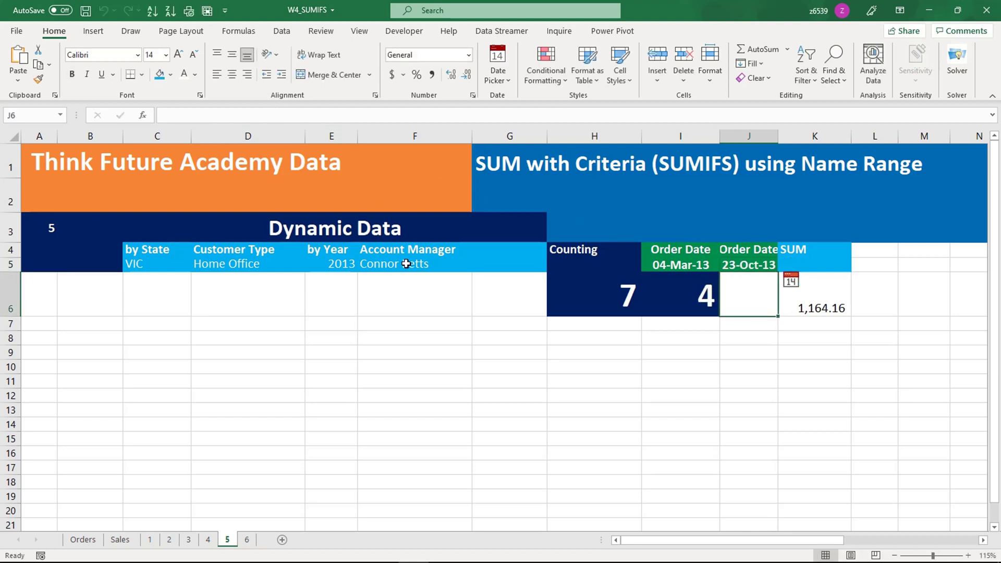
click(462, 320)
click(690, 303)
click(797, 307)
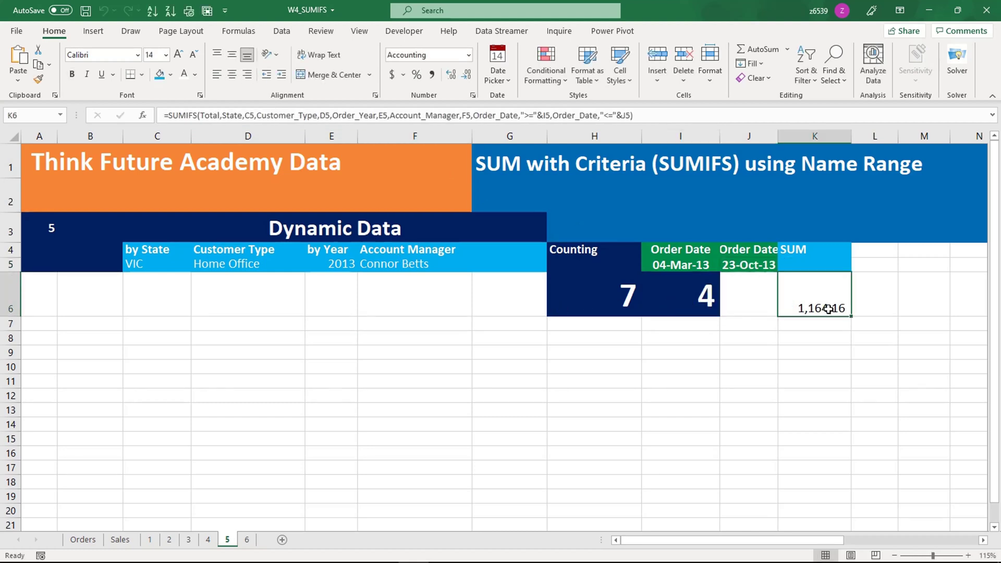
- Open sheet 6, review the COUNTIFS formula in G6 and select the Sum cell H6
click(247, 540)
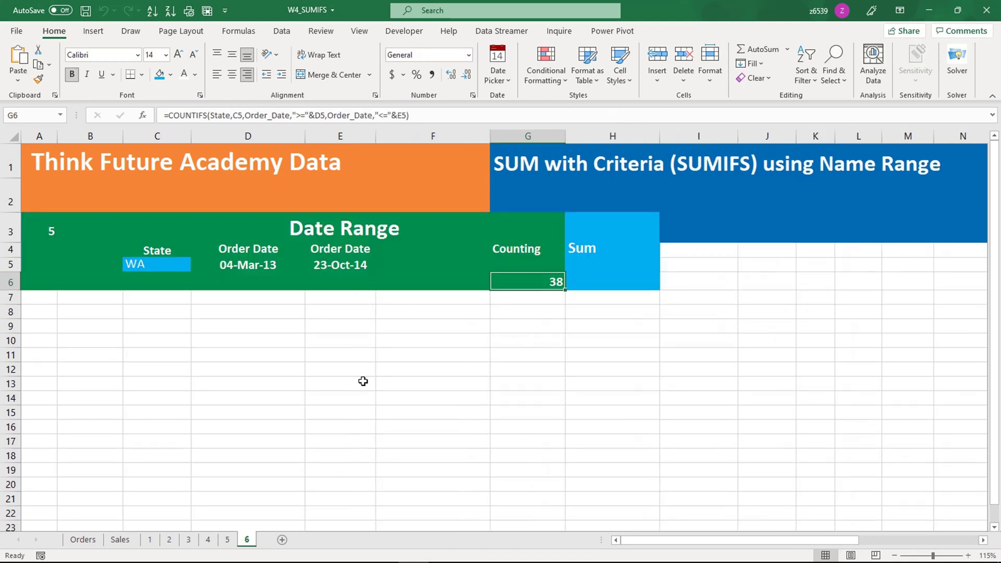
click(331, 312)
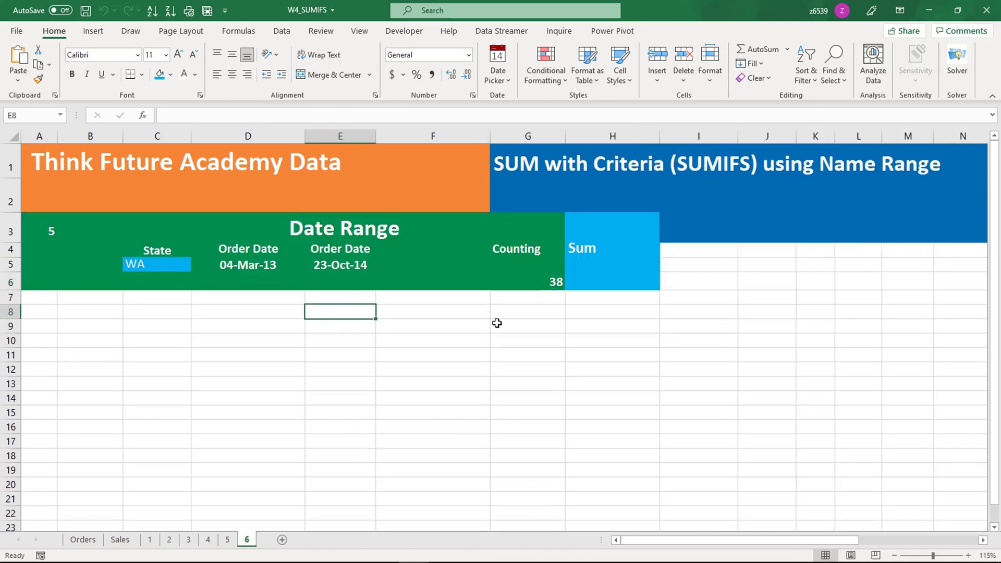
click(557, 281)
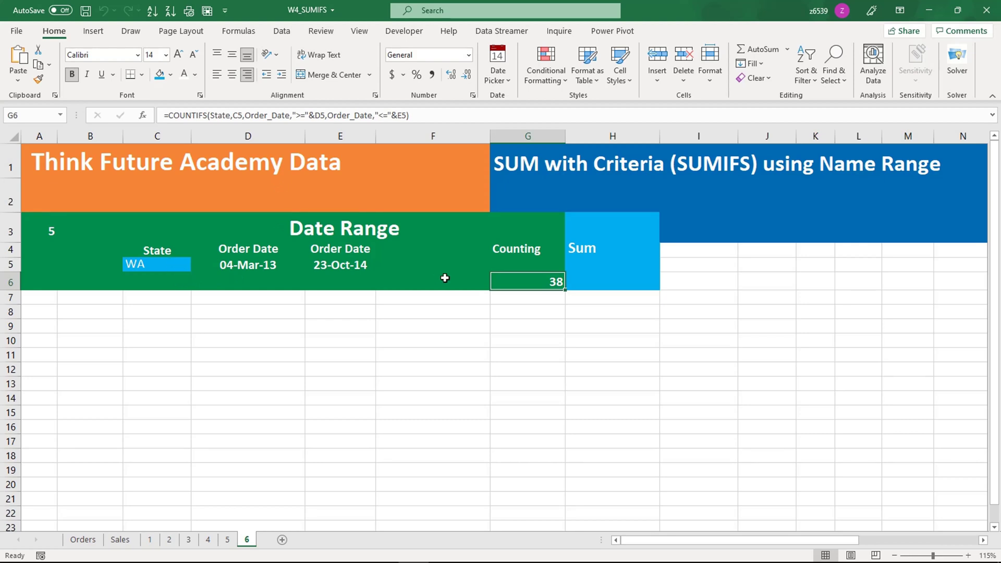
click(600, 279)
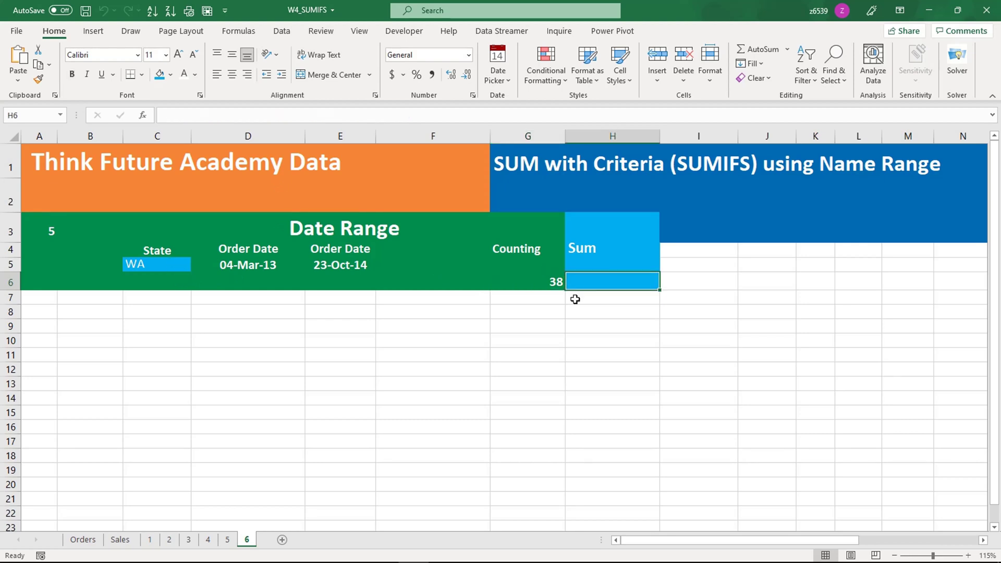